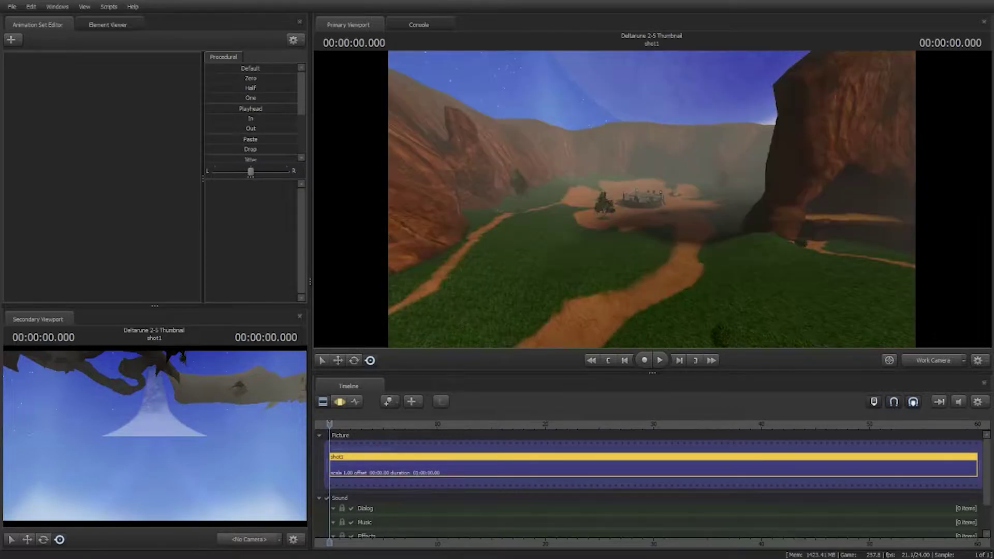
Examine the canyon map's terrain, sky and giant moon from several work camera angles.
left_click_drag(652, 200, 761, 251)
left_click_drag(652, 199, 510, 186)
key("w")
key("w")
key("s")
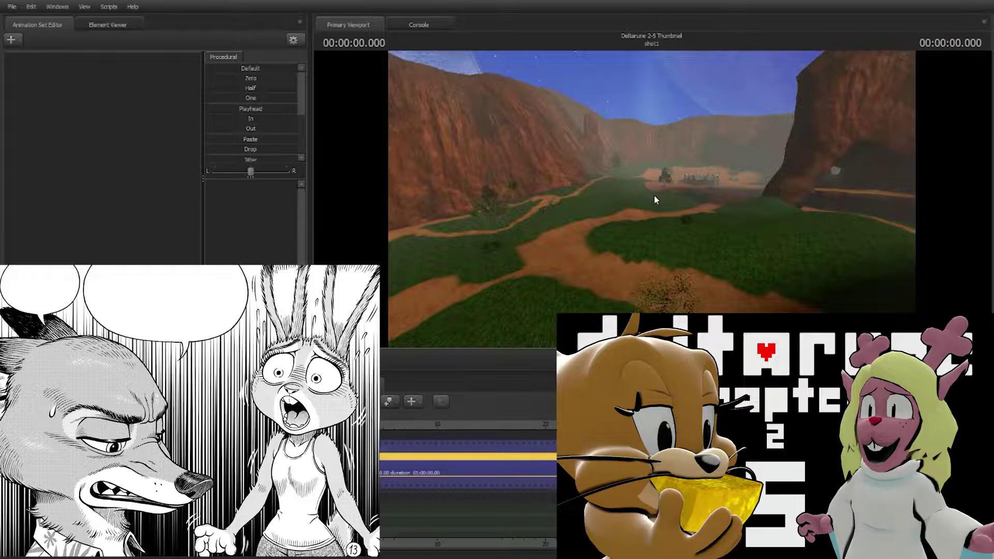
key("w")
left_click_drag(654, 194, 739, 92)
key("s")
left_click_drag(653, 158, 649, 210)
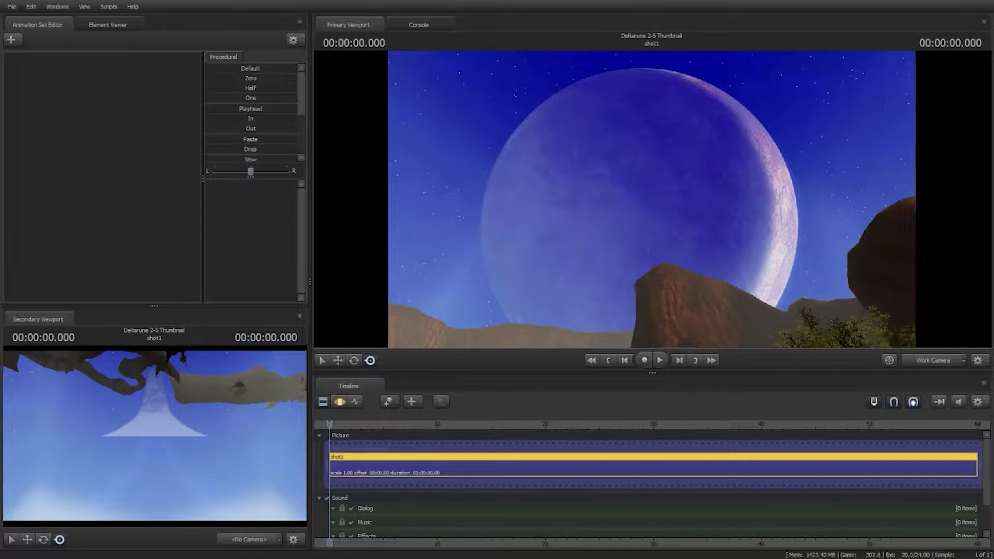
left_click_drag(652, 200, 650, 198)
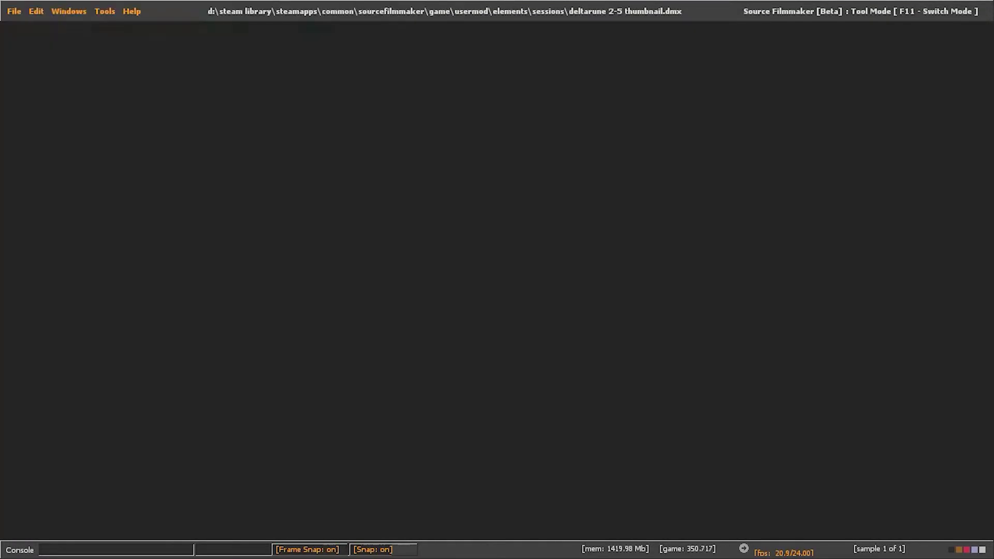
key("F11")
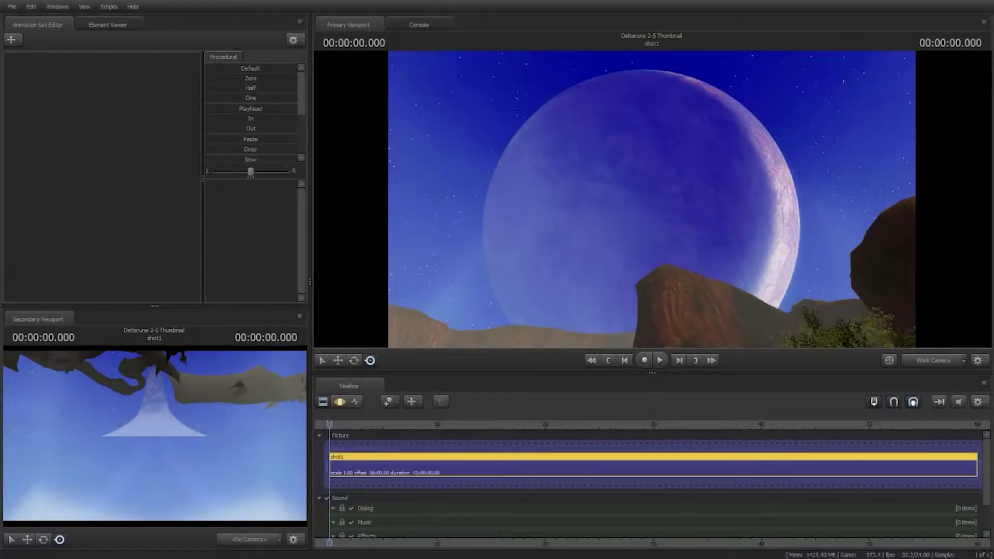
left_click_drag(796, 238, 847, 255)
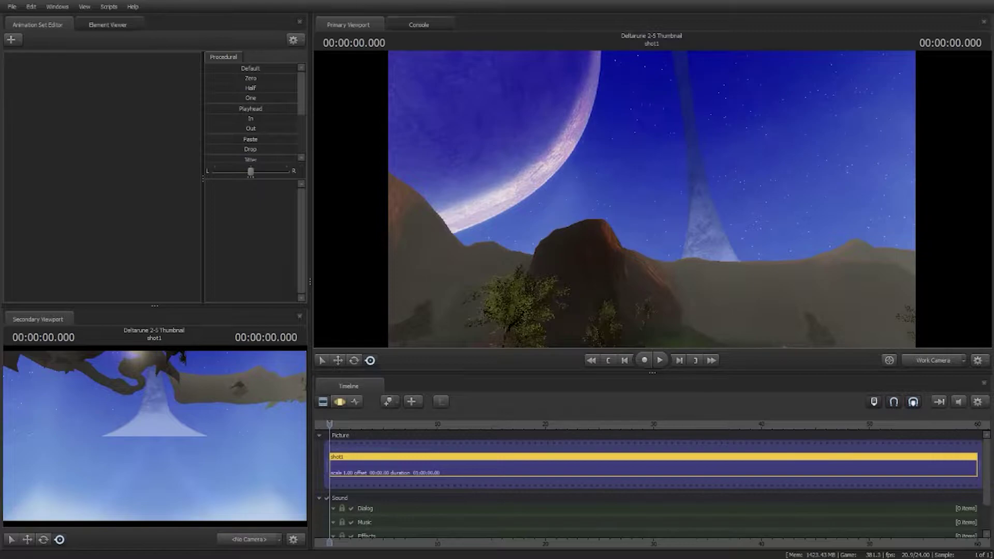
left_click_drag(846, 255, 831, 293)
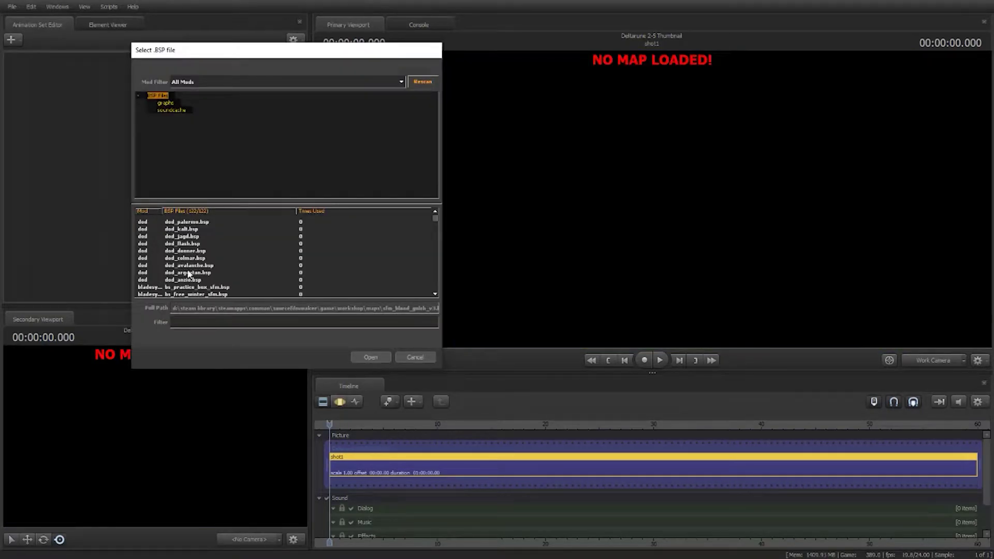
Browse the BSP files for another map and load the empty white grid room into the session.
scroll(189, 274, "down", 8)
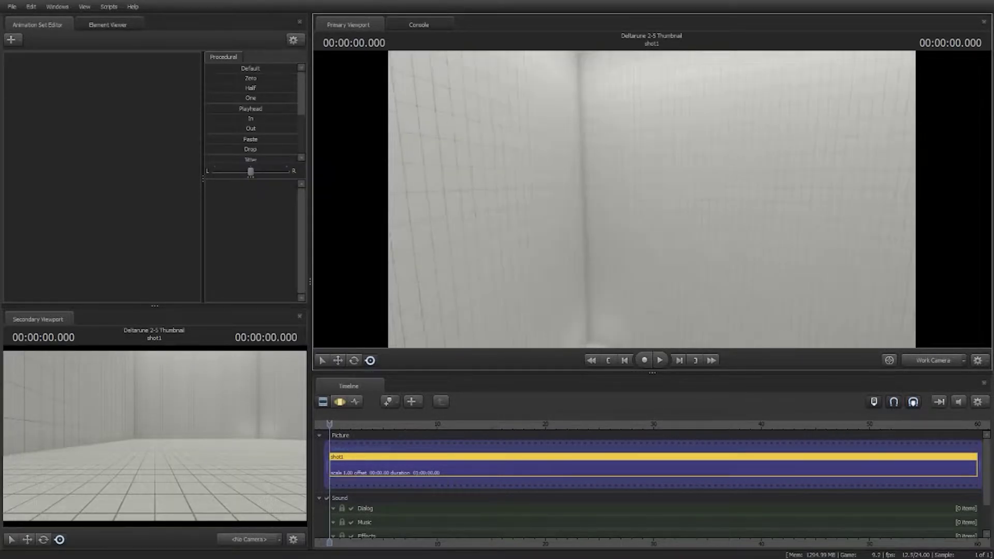
left_click_drag(652, 200, 502, 222)
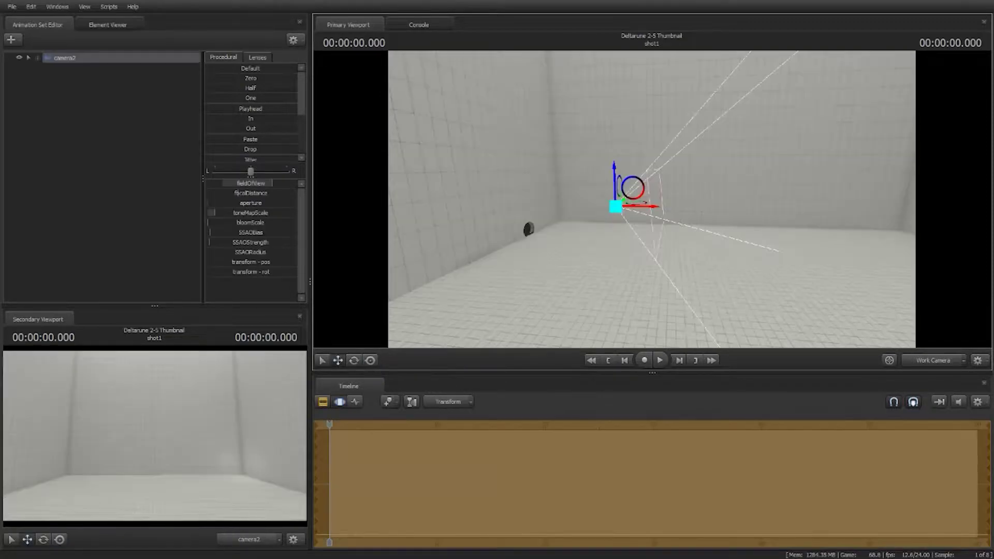
Inspect the grid room and the frustum of camera2 from several angles.
left_click_drag(652, 200, 708, 200)
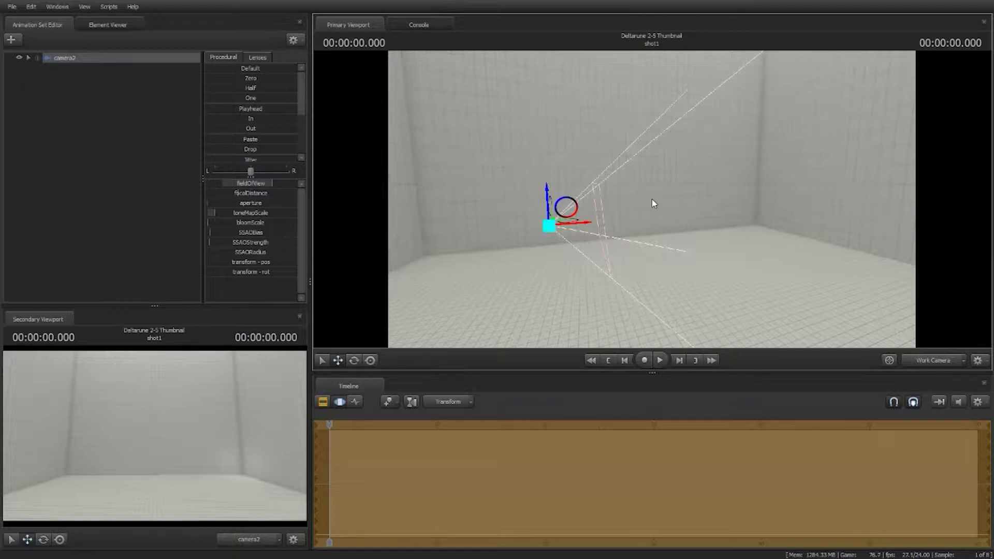
left_click_drag(663, 182, 634, 187)
right_click_drag(664, 185, 663, 185)
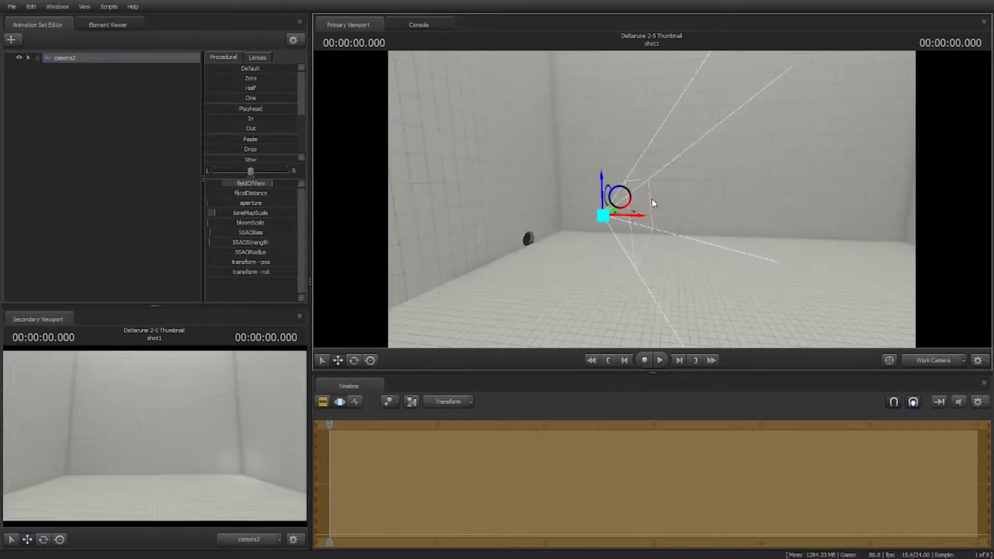
left_click_drag(690, 193, 732, 192)
right_click_drag(692, 195, 692, 195)
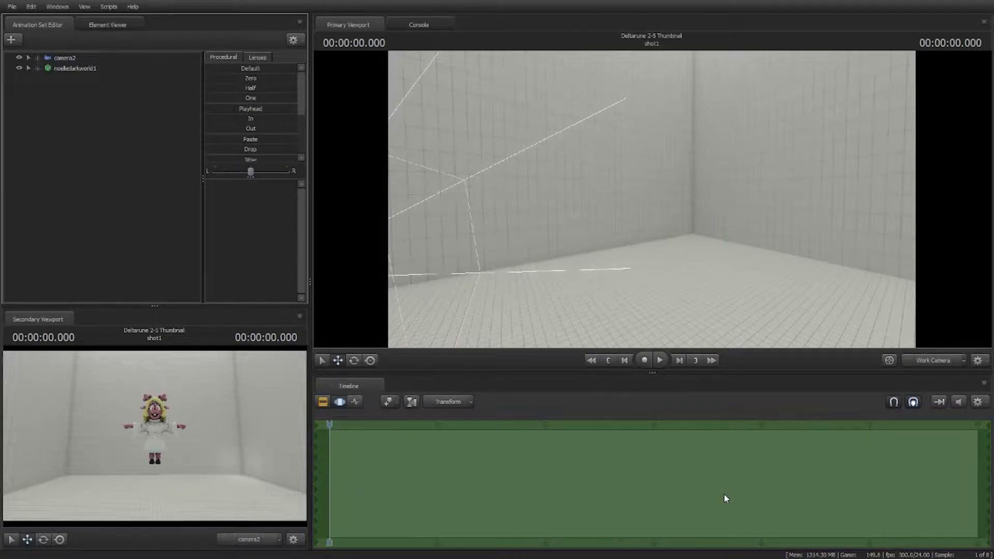
left_click_drag(720, 233, 751, 236)
right_click_drag(692, 195, 693, 195)
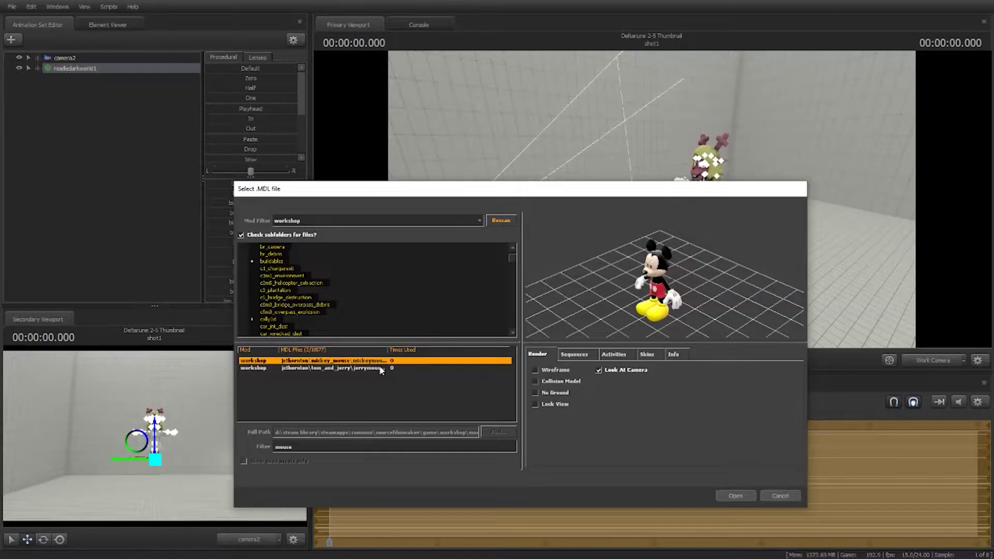
Compare the Mickey and Jerry models among the workshop models filtered by "mouse", and add the Jerry mouse model to the scene.
left_click(381, 367)
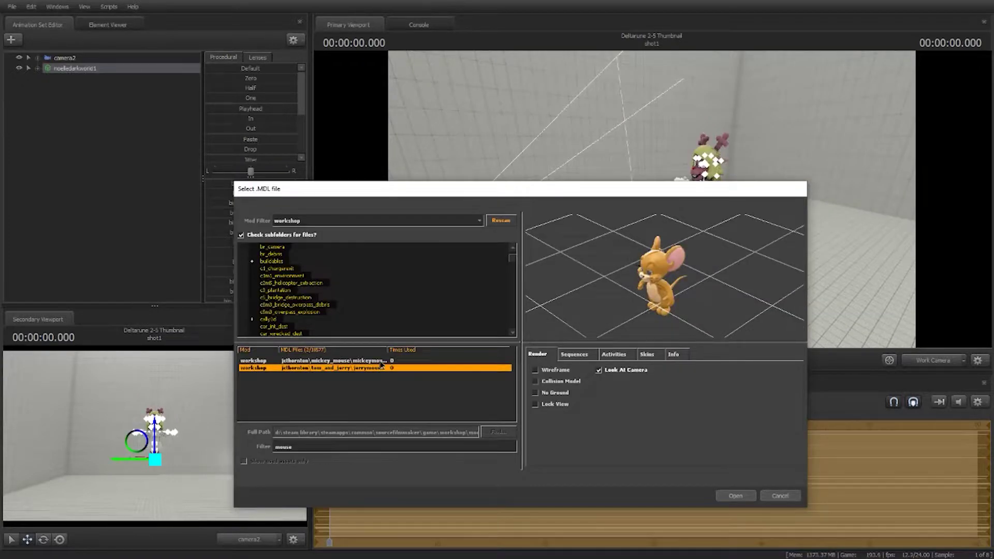
left_click(381, 362)
left_click_drag(644, 296, 664, 274)
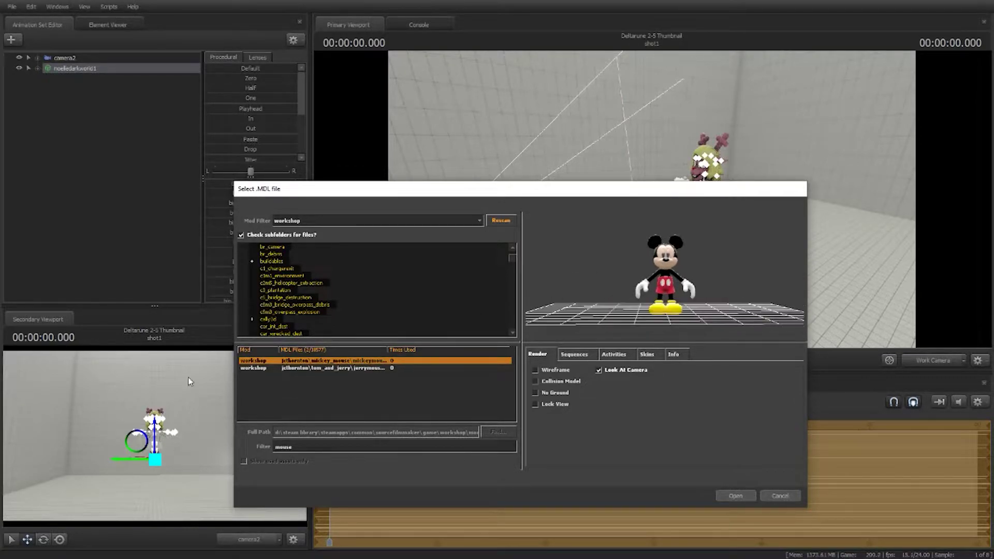
left_click(386, 367)
double_click(387, 368)
Lower localViewTargetFactor and eyes_convergence to about their minimum in the Eyes controls of jerrymouse1.
left_click_drag(520, 316, 608, 309)
key("a")
key("w")
key("d")
key("a")
key("w")
key("d")
key("d")
key("w")
left_click(38, 78)
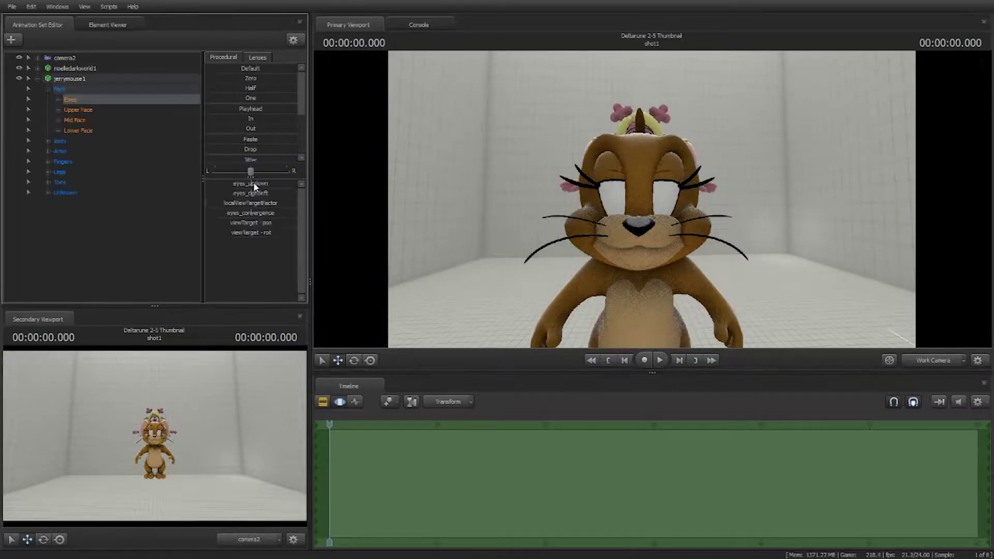
left_click(48, 89)
left_click(70, 100)
left_click_drag(251, 203, 207, 203)
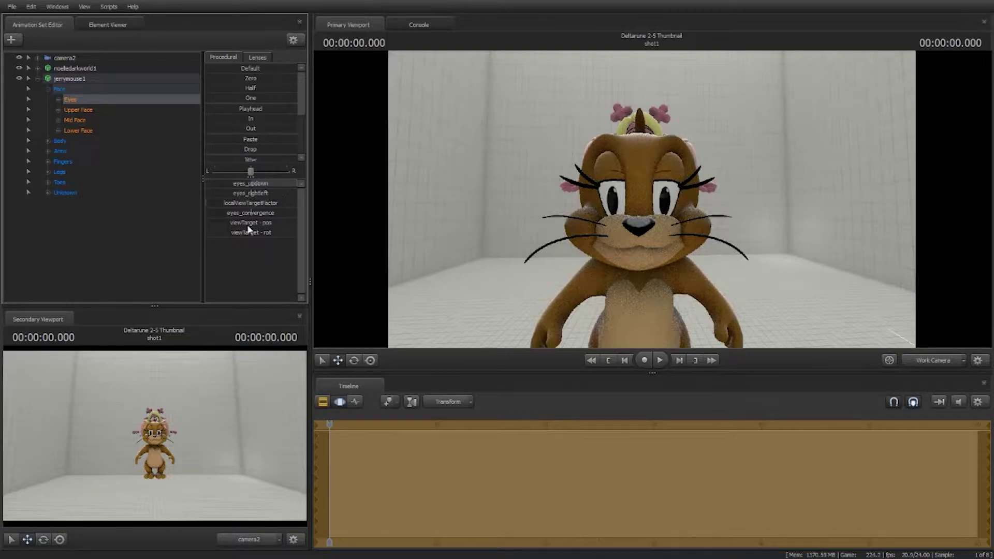
left_click_drag(251, 212, 210, 212)
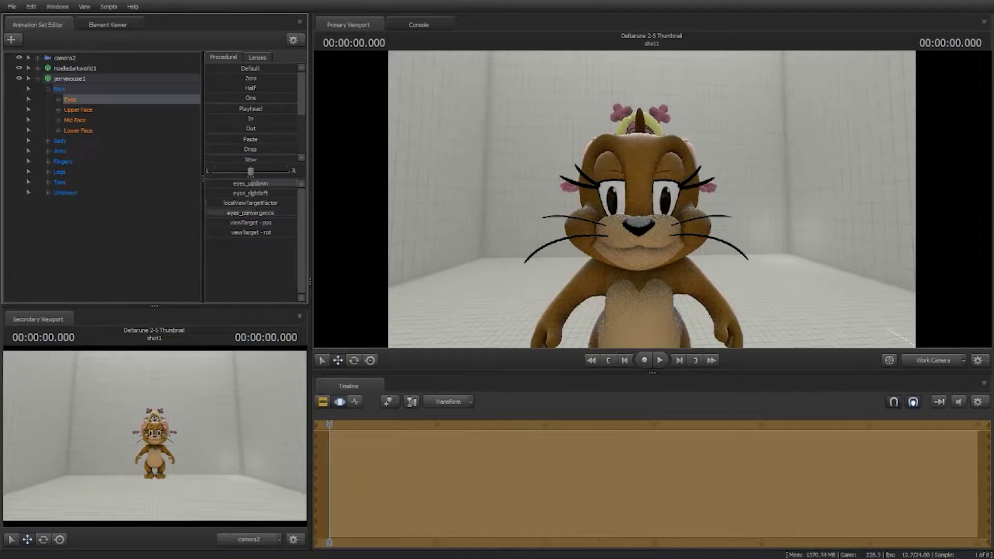
Add a scale control to the noelledarkworld1 model.
key("s")
left_click_drag(651, 199, 725, 207)
key("a")
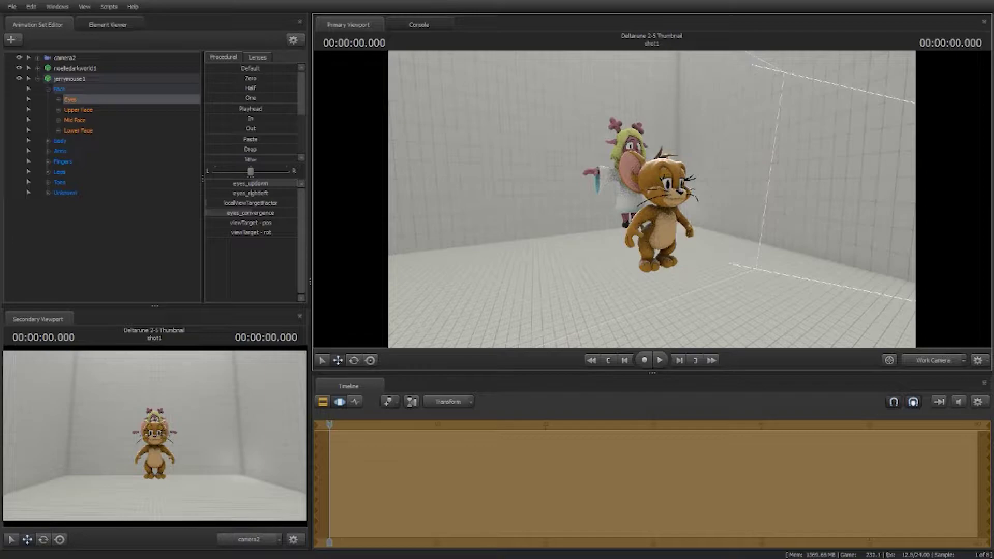
key("d")
mouse_move(651, 200)
left_mouse_down()
mouse_move(600, 200)
mouse_move(596, 233)
mouse_move(649, 213)
left_mouse_up()
key("w")
key("s")
key("a")
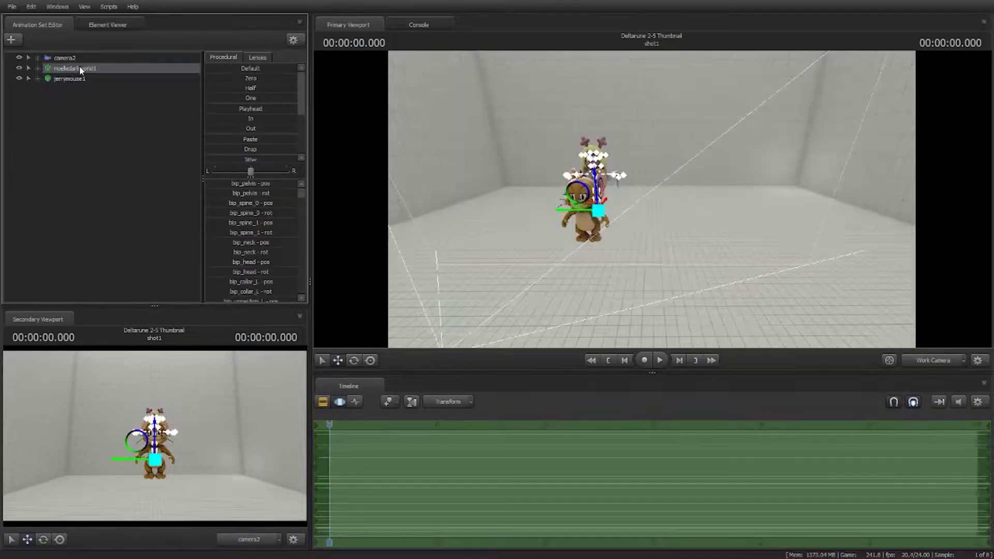
right_click(78, 68)
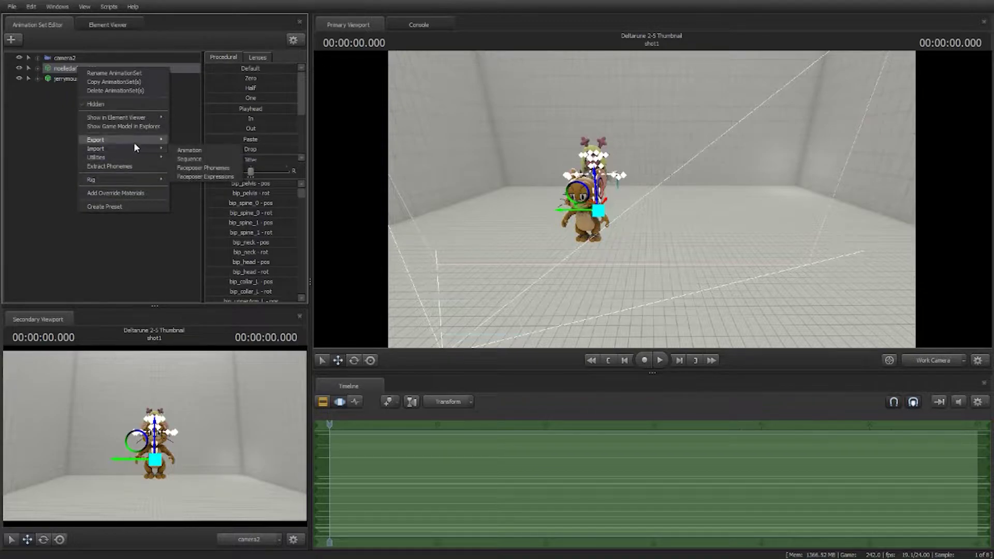
mouse_move(152, 119)
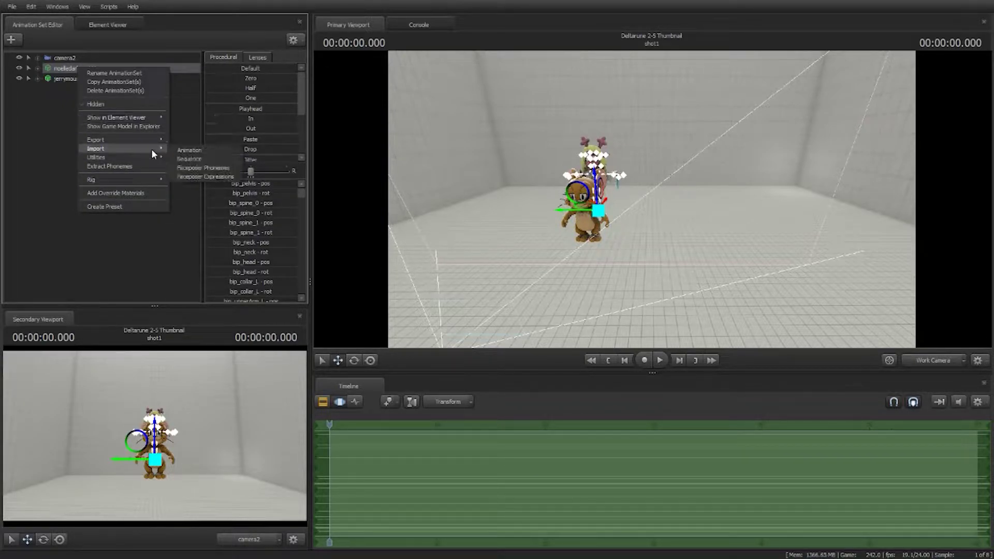
mouse_move(154, 158)
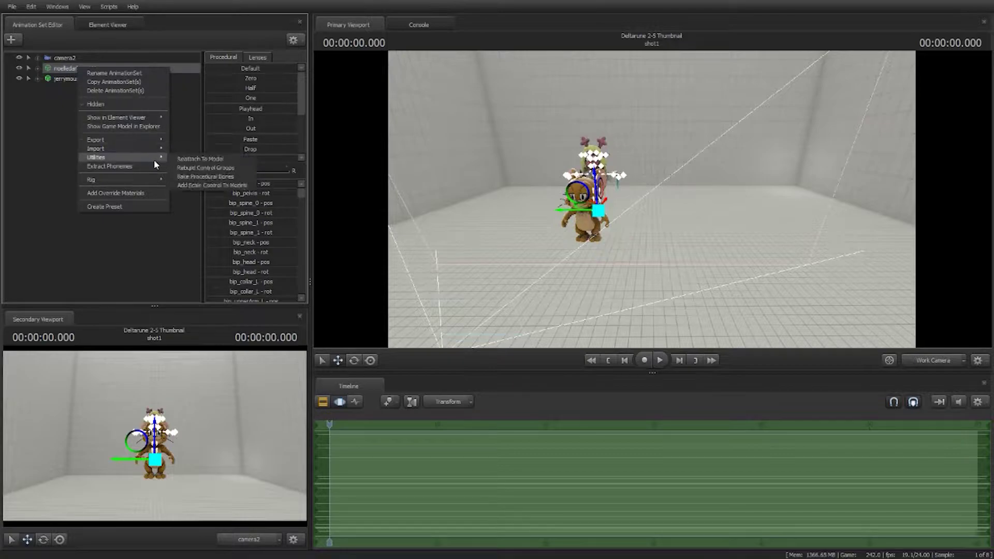
left_click(196, 184)
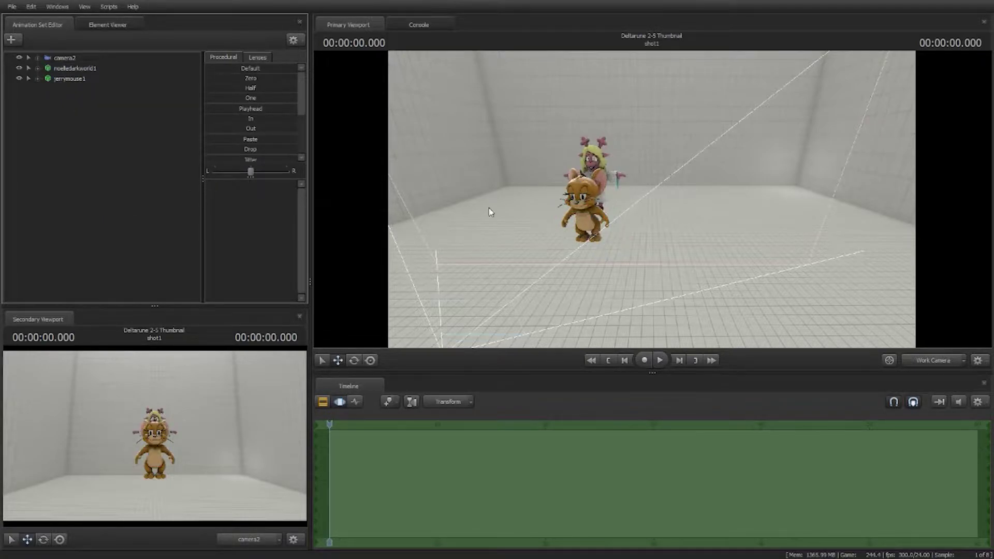
Enlarge noelledarkworld1 by raising its rootTransform_scale to the maximum.
left_click(751, 151)
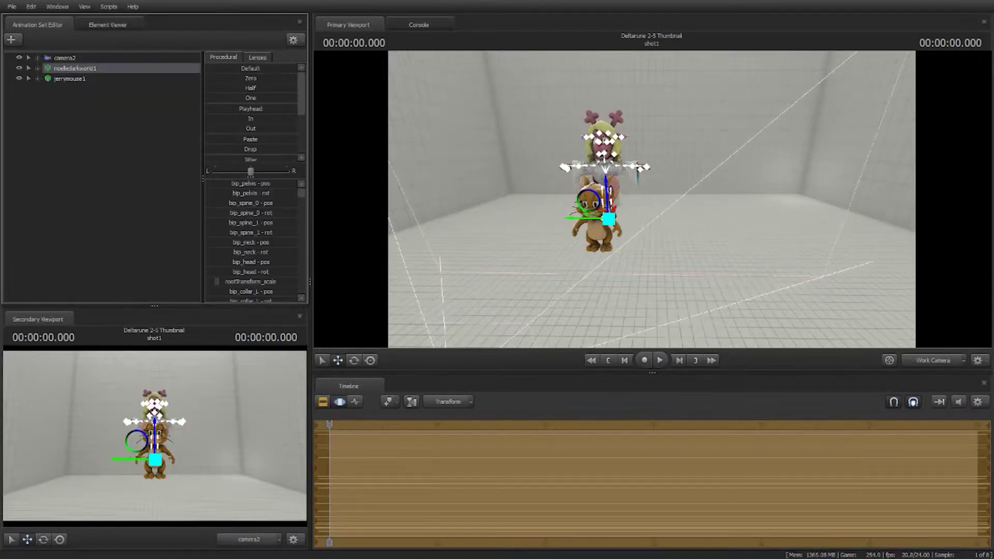
left_click_drag(219, 281, 237, 282)
left_click_drag(260, 282, 298, 282)
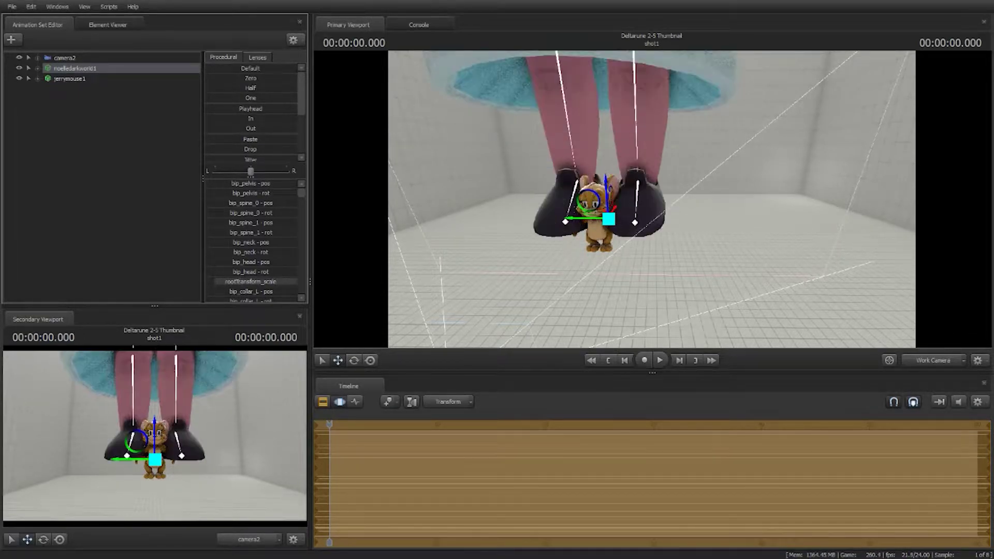
left_click_drag(741, 138, 709, 142)
key("s")
key("s")
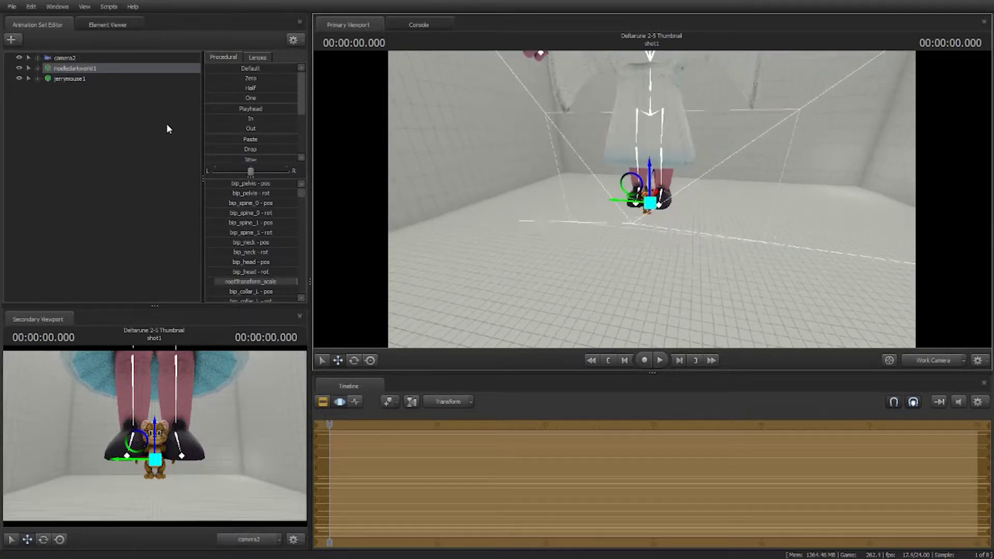
Place jerrymouse1 beside Noelle's outstretched hand, turned toward her, and raise its rootTransform_scale to the maximum.
left_click(87, 81)
left_click_drag(741, 185, 569, 271)
key("s")
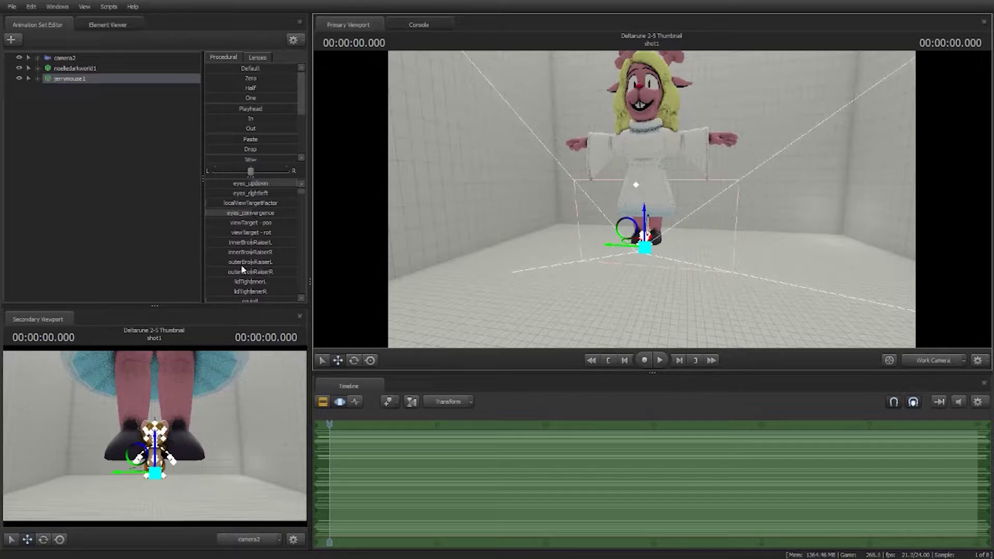
scroll(255, 256, "down", 10)
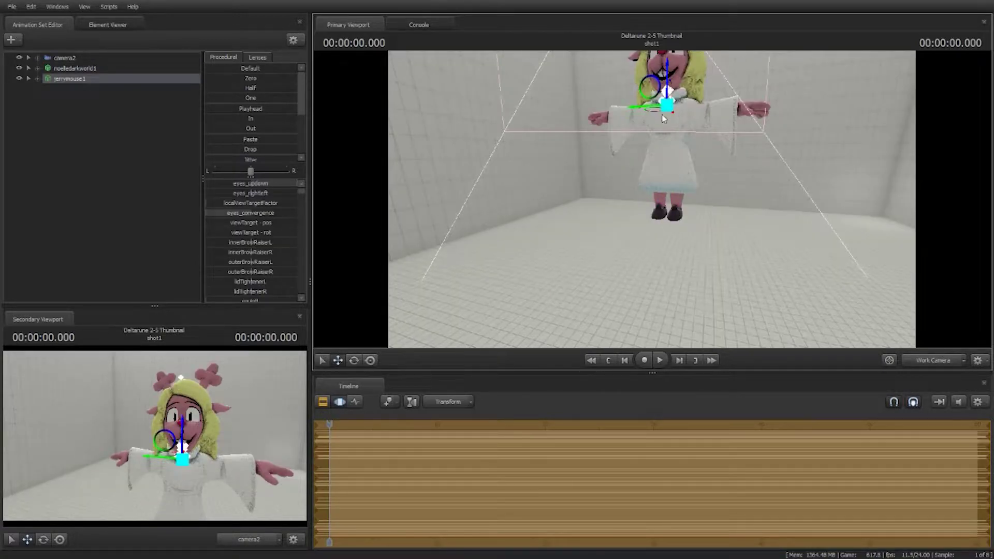
left_click_drag(675, 113, 636, 90)
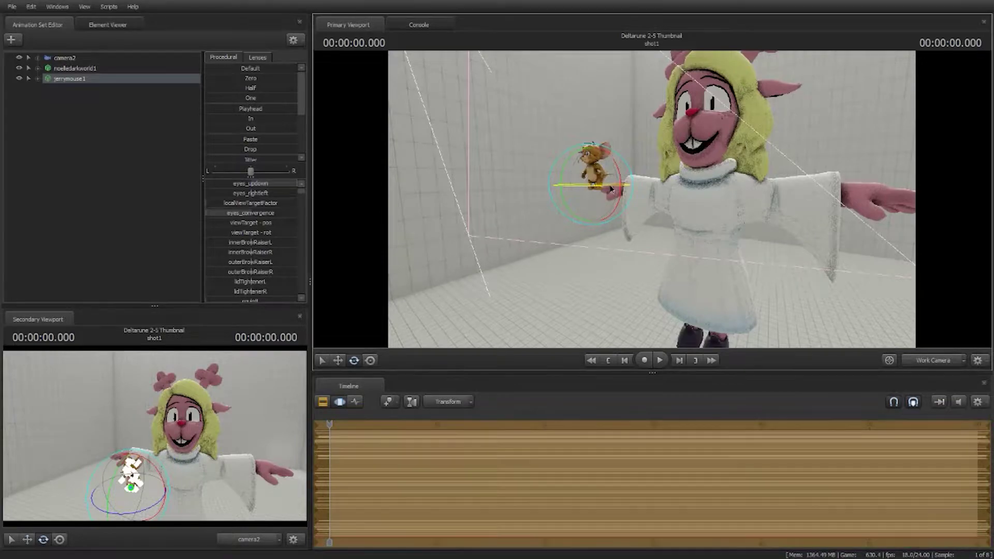
left_click_drag(612, 189, 654, 179)
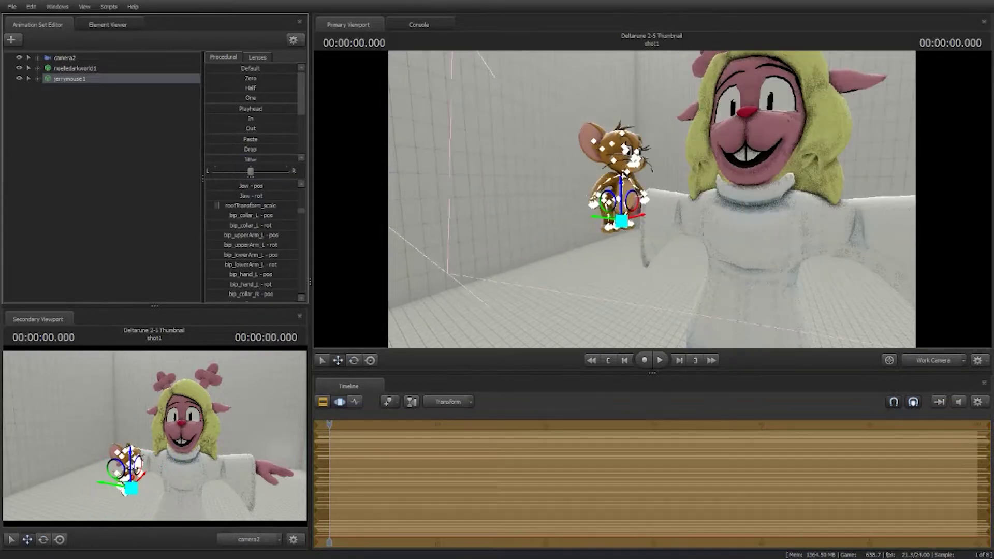
left_click_drag(251, 206, 317, 205)
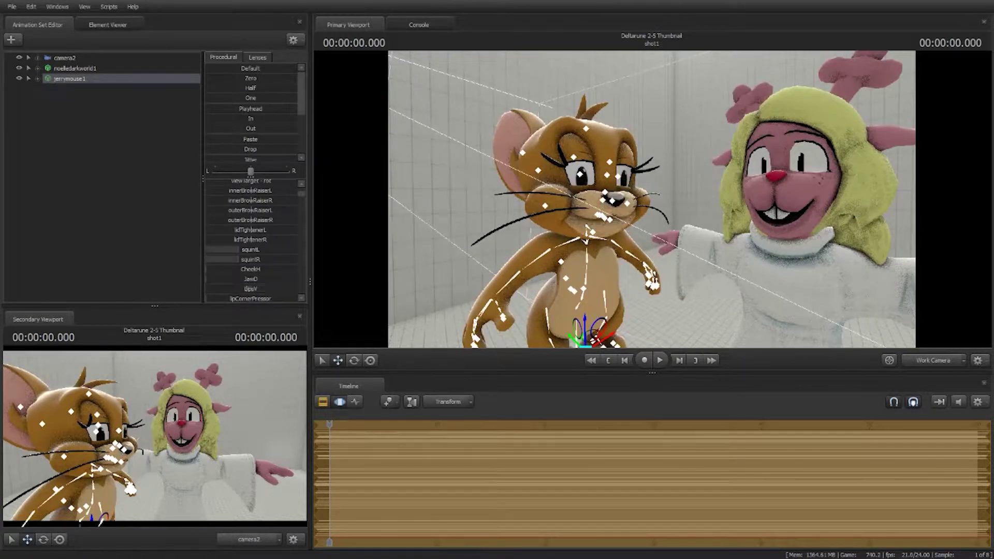
Shape the mouth expression of jerrymouse1 with its lip controls, including upperLipRaiser at about half.
left_click_drag(251, 289, 240, 289)
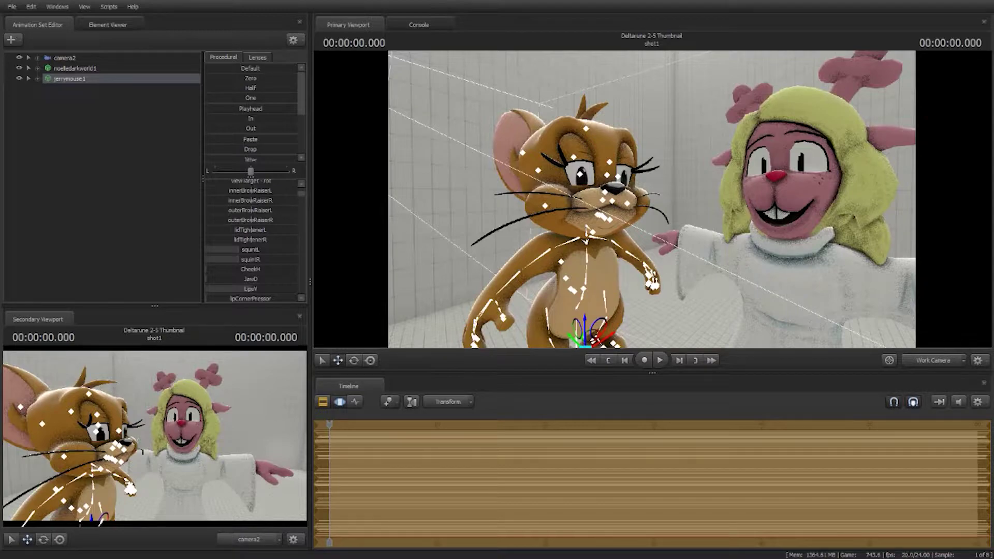
left_click_drag(208, 289, 296, 267)
scroll(250, 269, "down", 2)
mouse_move(207, 227)
left_mouse_down()
mouse_move(298, 227)
mouse_move(207, 227)
left_mouse_up()
left_click_drag(297, 267, 207, 267)
scroll(251, 248, "down", 2)
left_click_drag(207, 227, 296, 228)
scroll(251, 249, "up", 2)
left_click_drag(297, 276, 250, 277)
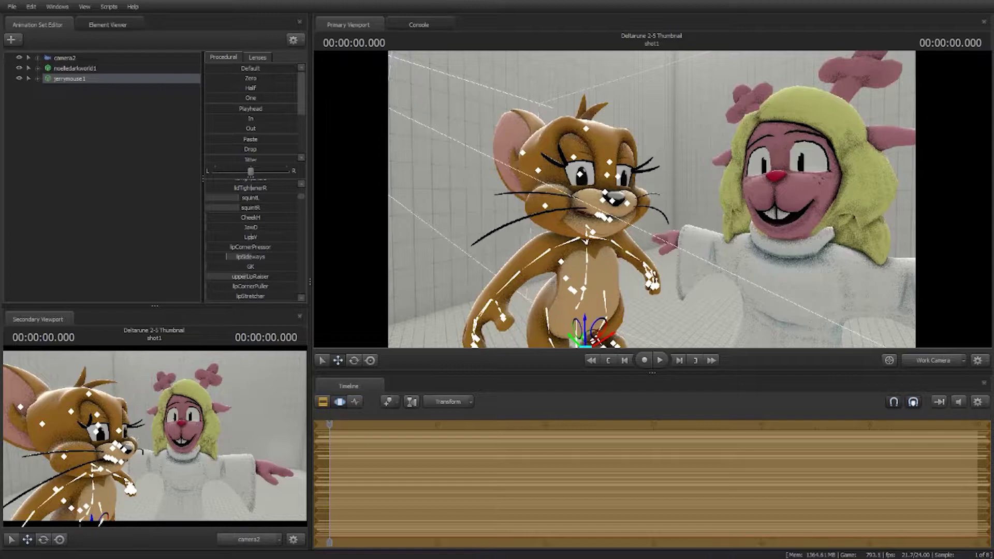
Set the SSAOBias of camera2 to its maximum and raise its SSAOStrength slightly.
left_click(65, 58)
key("ctrl+z")
mouse_move(240, 233)
left_mouse_down()
mouse_move(218, 227)
mouse_move(297, 233)
left_mouse_up()
left_click(65, 58)
mouse_move(209, 242)
left_mouse_down()
mouse_move(296, 242)
mouse_move(217, 242)
mouse_move(285, 252)
mouse_move(210, 252)
mouse_move(221, 242)
left_mouse_up()
Check the two characters through camera2 in the primary viewport and return that viewport to the work camera.
right_click(456, 171)
left_click(488, 233)
left_click(526, 330)
left_click(912, 364)
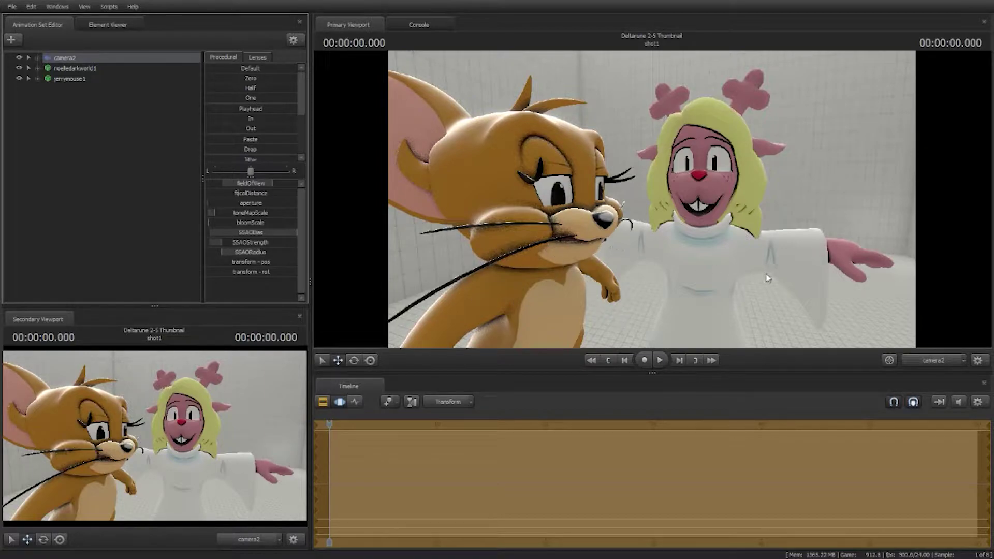
left_click(934, 360)
left_click(888, 307)
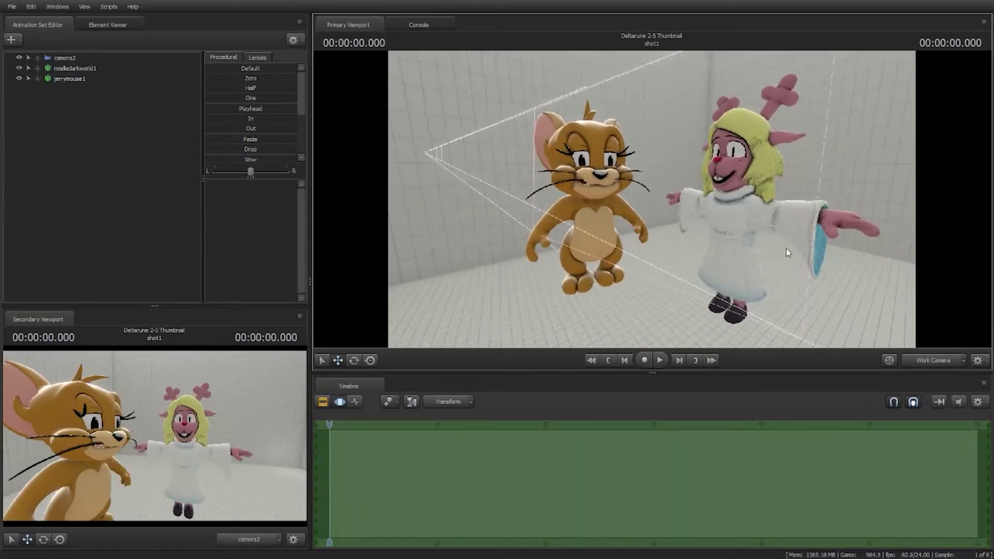
Adjust the rotation of the Snout bone of jerrymouse1.
left_click(65, 58)
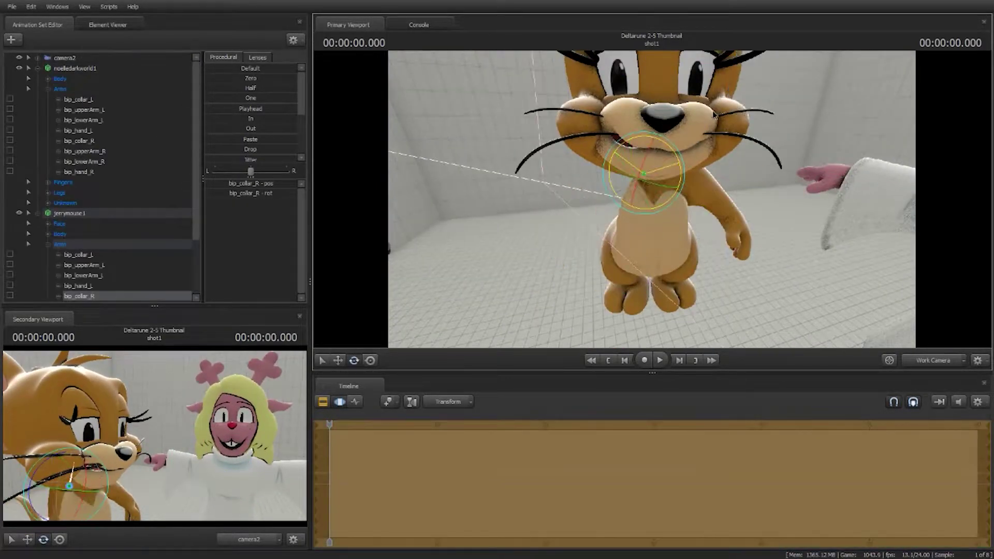
left_click_drag(713, 113, 575, 162)
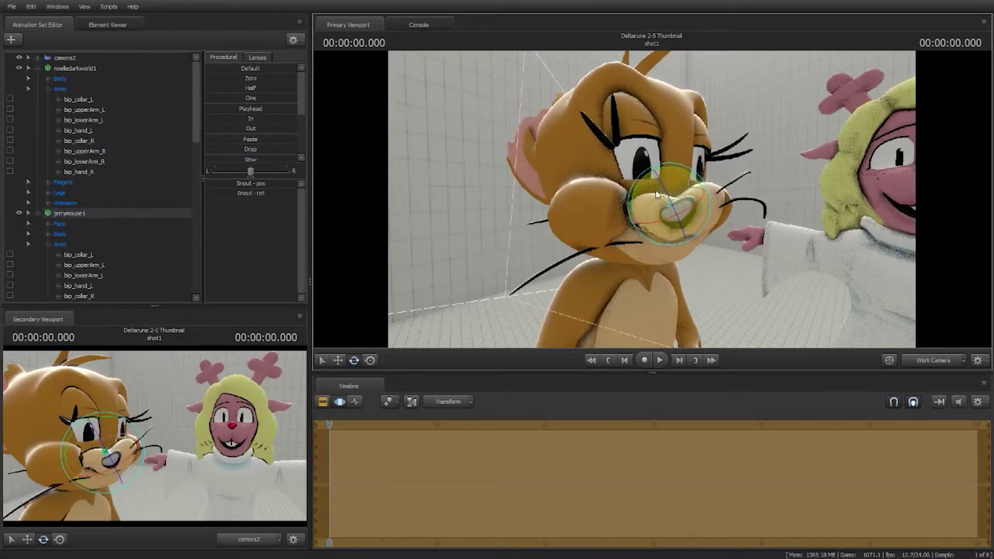
left_click_drag(657, 195, 692, 207)
left_click(695, 208, "ctrl")
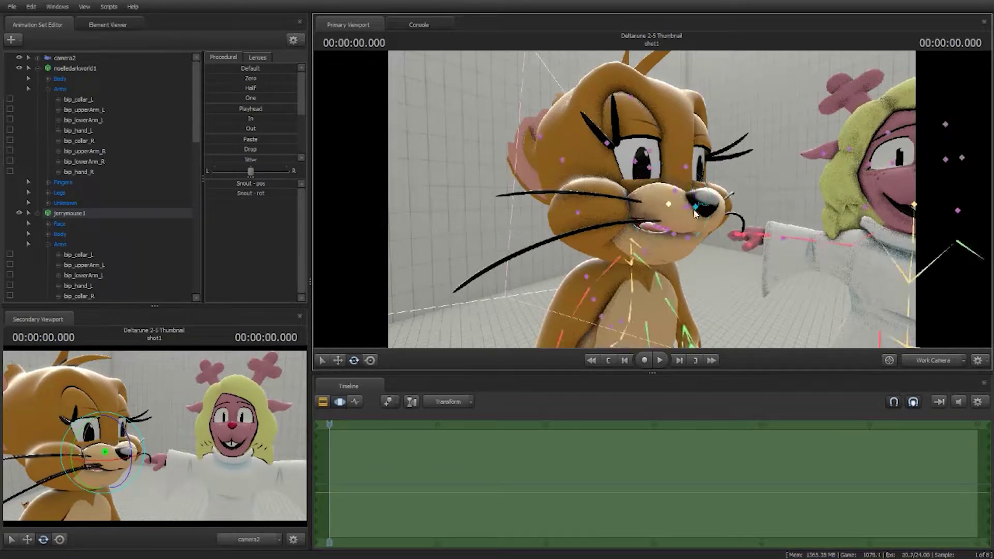
Adjust the tilt of the Nose bone at the tip of jerrymouse1's snout, undoing the first rotation.
left_click(696, 207)
left_click_drag(726, 204, 724, 206)
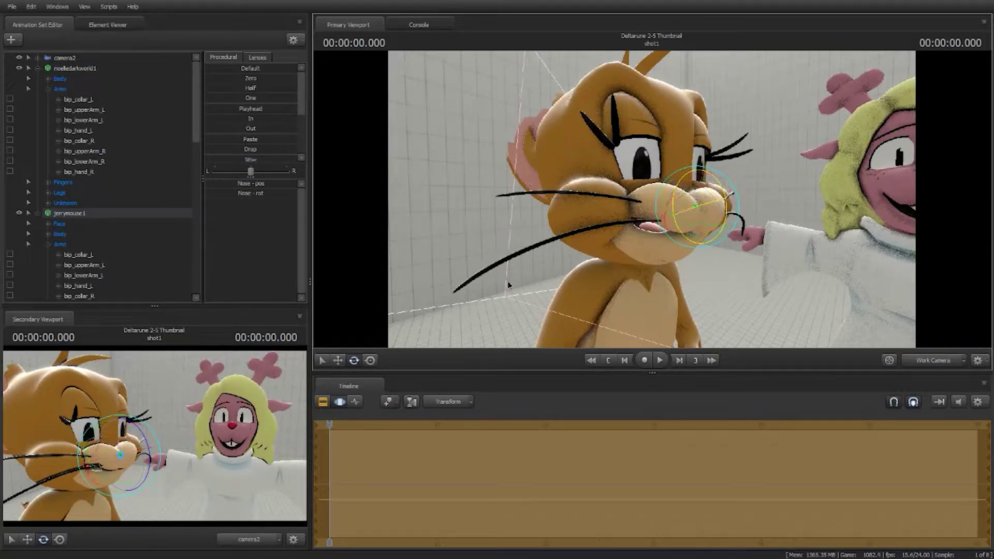
left_click_drag(607, 313, 602, 139)
key("ctrl+z")
left_click_drag(697, 207, 694, 223, "ctrl")
left_click_drag(887, 347, 820, 292)
left_click_drag(632, 171, 651, 200)
key("w")
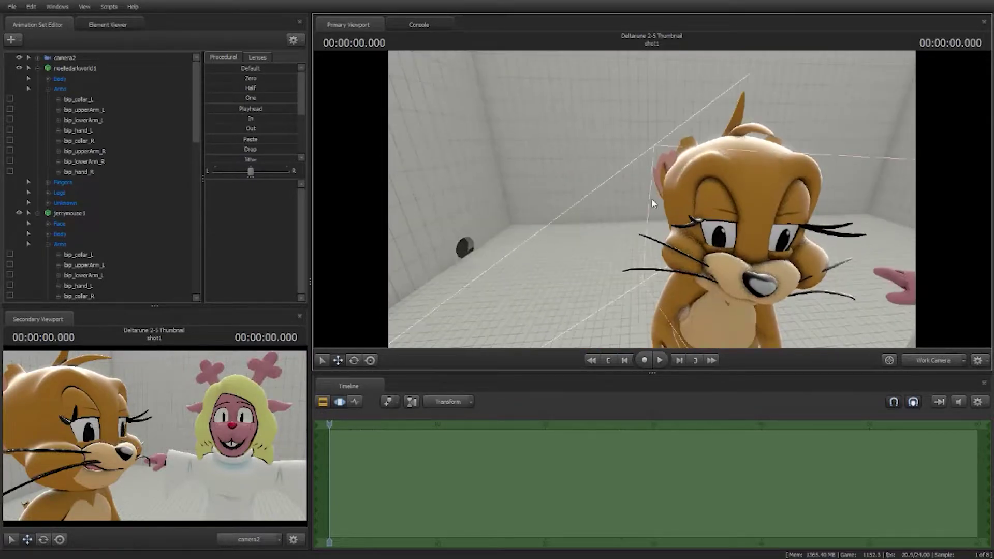
Show camera2 in the primary viewport and reframe it slightly closer, shifting both characters toward the left of the shot.
left_click(939, 356)
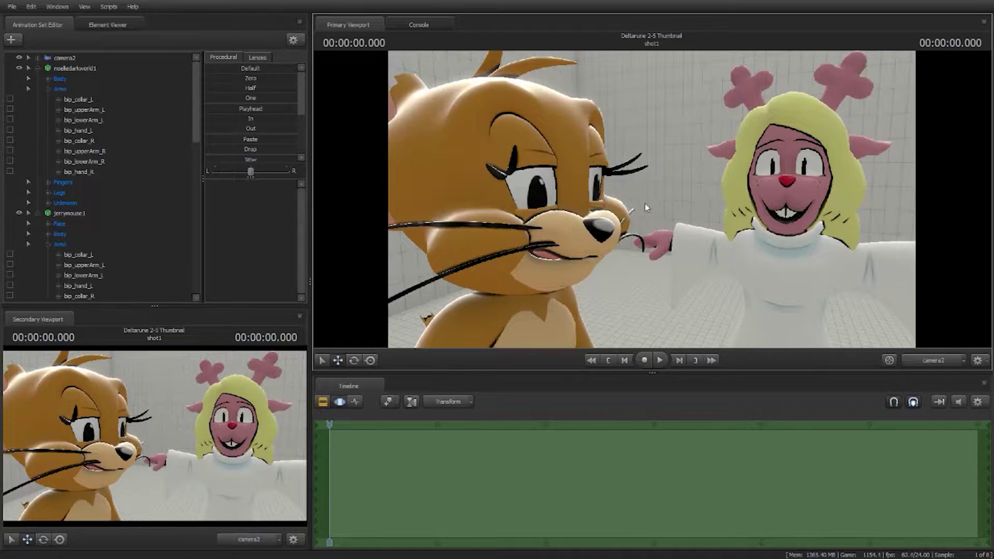
left_click_drag(66, 57, 286, 108)
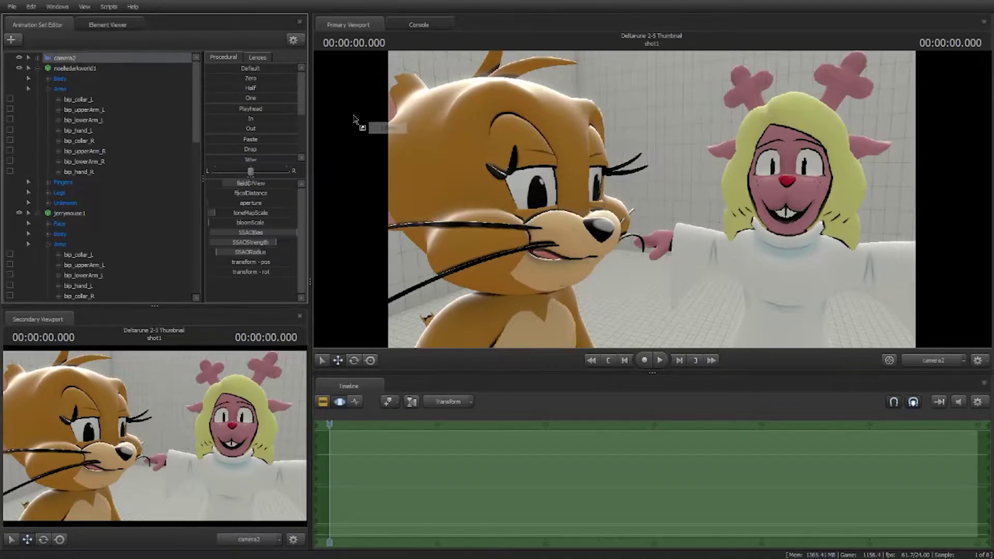
left_click_drag(638, 156, 656, 171)
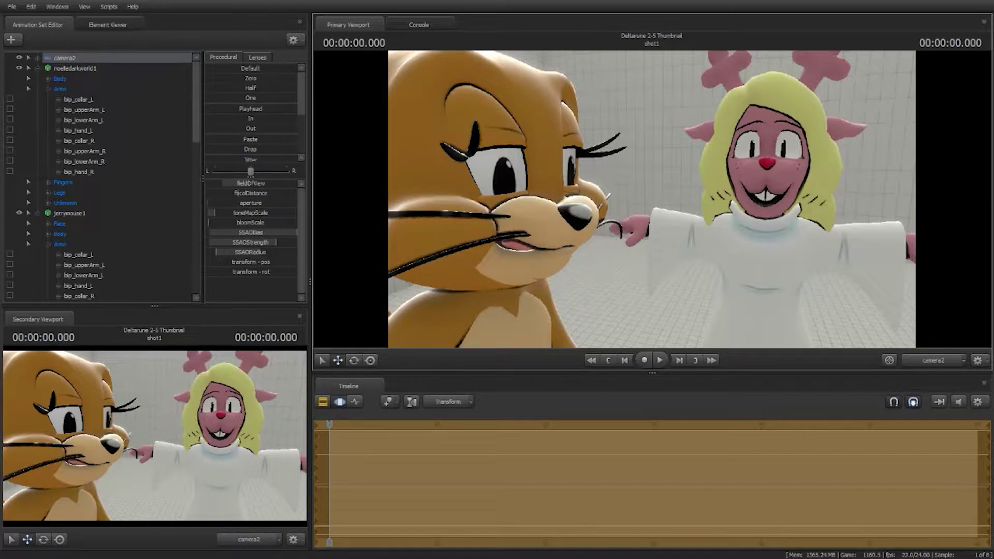
right_click(679, 225)
left_click(709, 236)
Try to move the whole jerrymouse1 model to another spot in the room and undo the move.
left_click_drag(709, 236, 766, 253)
key("s")
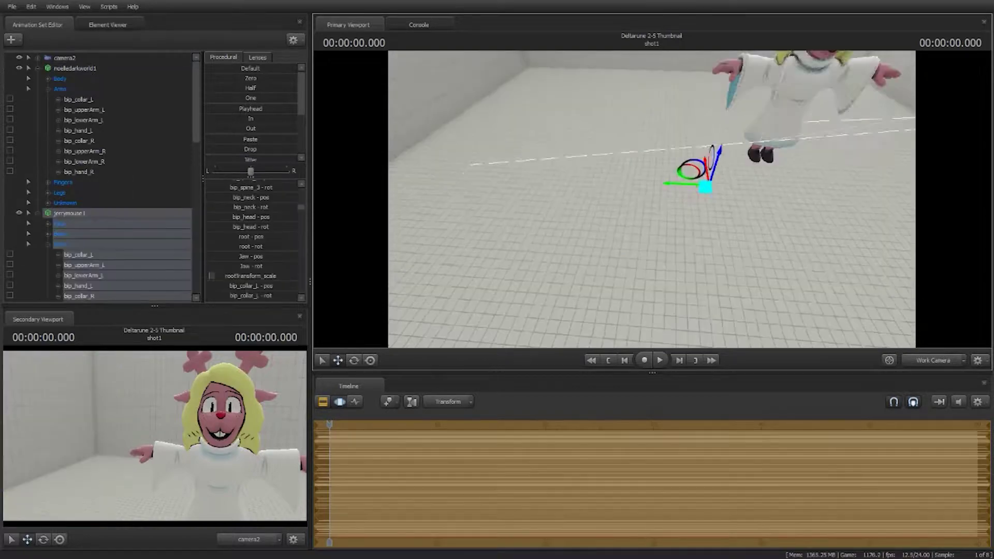
left_click_drag(652, 207, 550, 191)
key("w")
key("d")
key("w")
key("d")
key("s")
key("a")
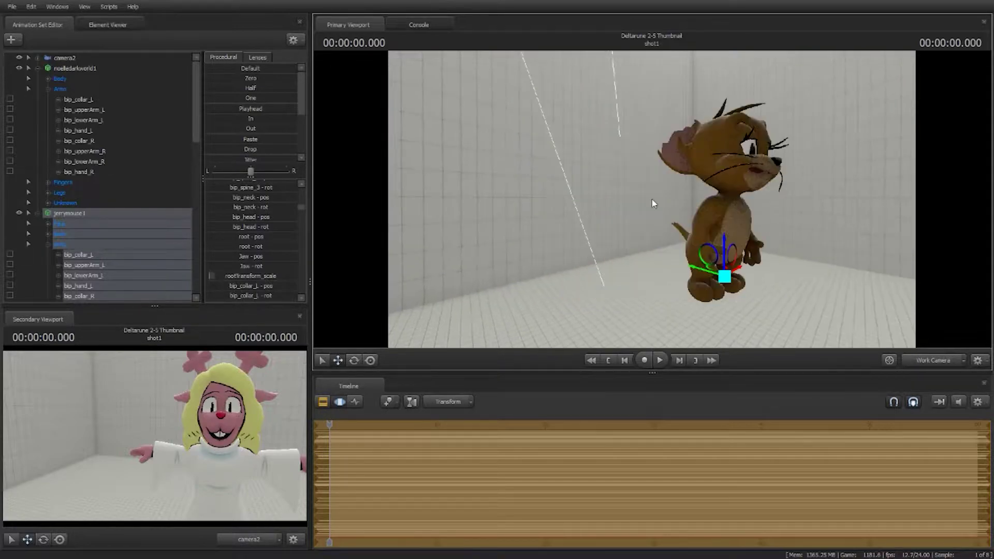
key("ctrl+z")
Rotate the right ear of jerrymouse1 slightly at its ear bone.
left_click(623, 199)
left_click_drag(624, 199, 600, 182)
key("s")
key("w")
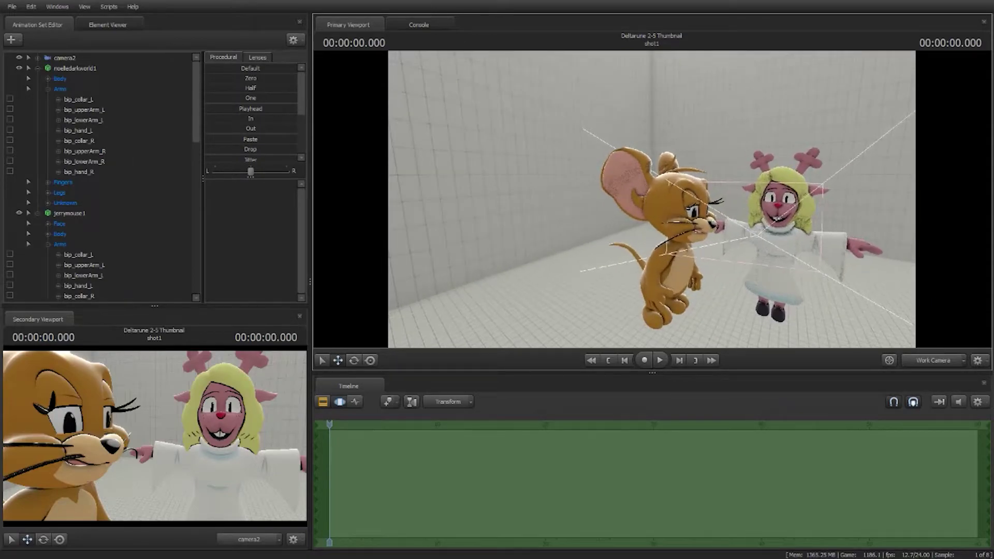
left_click(647, 195)
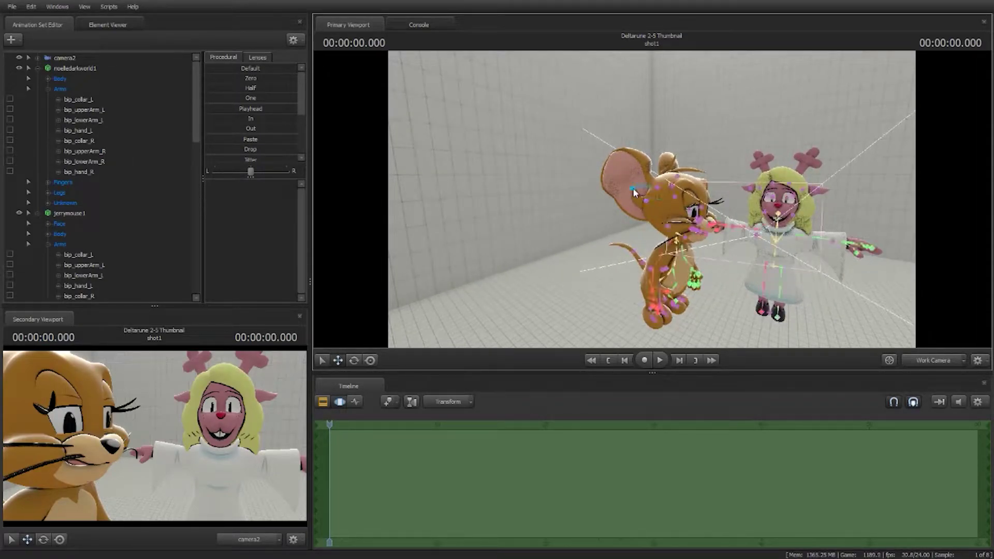
left_click_drag(645, 179, 653, 203)
Reframe camera2 so both characters sit farther right and Noelle's antlers fit inside the shot.
left_click_drag(65, 58, 522, 139)
left_click_drag(549, 155, 515, 150)
key("s")
Try another rotation of jerrymouse1's ear1_R bone, then step back through the recent ear and camera changes to compare them.
left_click_drag(626, 198, 633, 221)
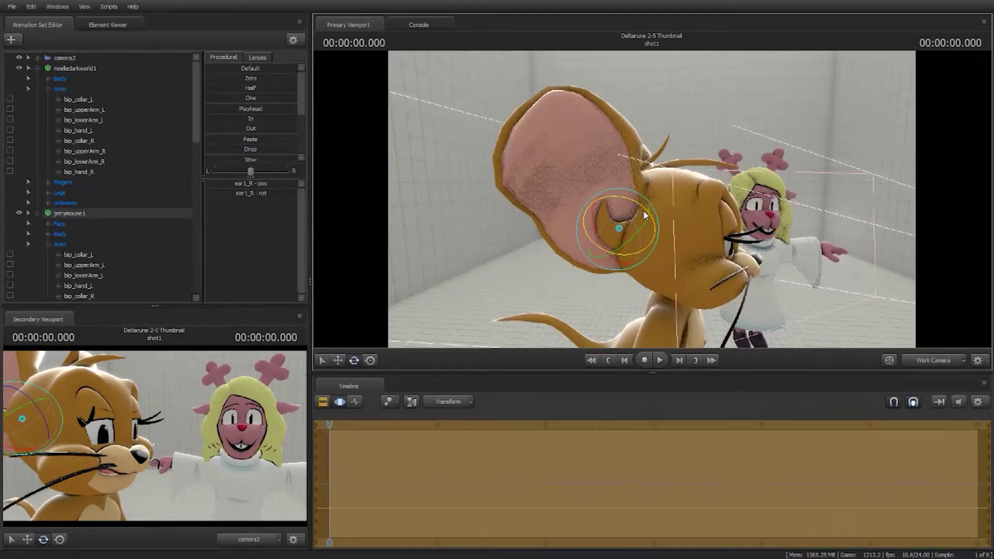
key("ctrl+z")
key("ctrl+z")
key("ctrl+y")
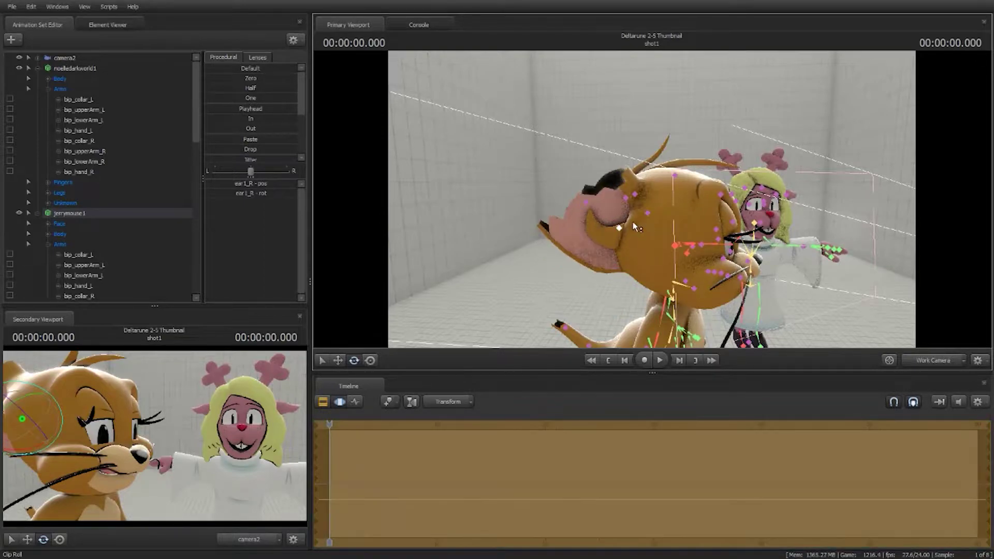
key("ctrl+z")
key("ctrl+z")
key("ctrl+z")
key("ctrl+z")
key("ctrl+z")
key("ctrl+z")
key("ctrl+z")
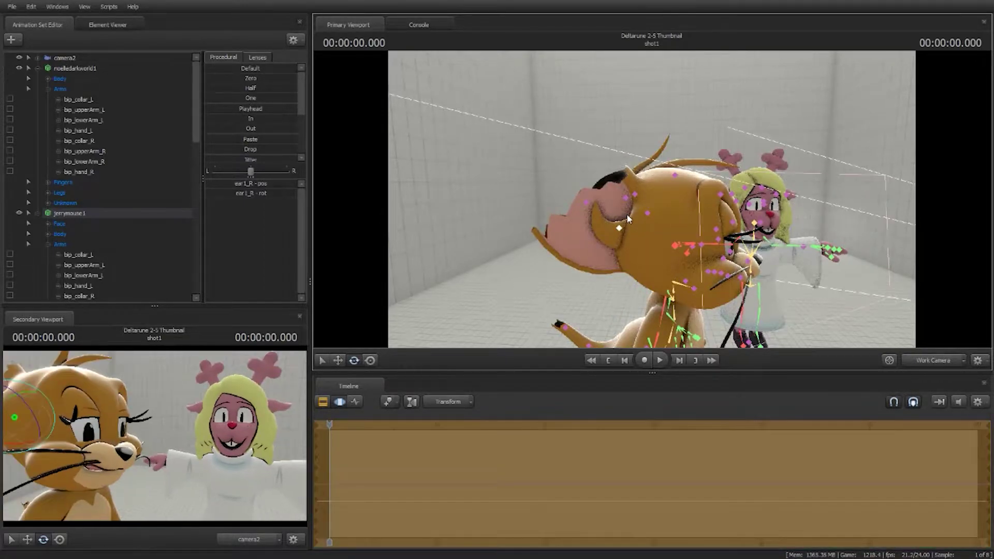
left_click_drag(626, 213, 636, 209)
left_click(655, 200)
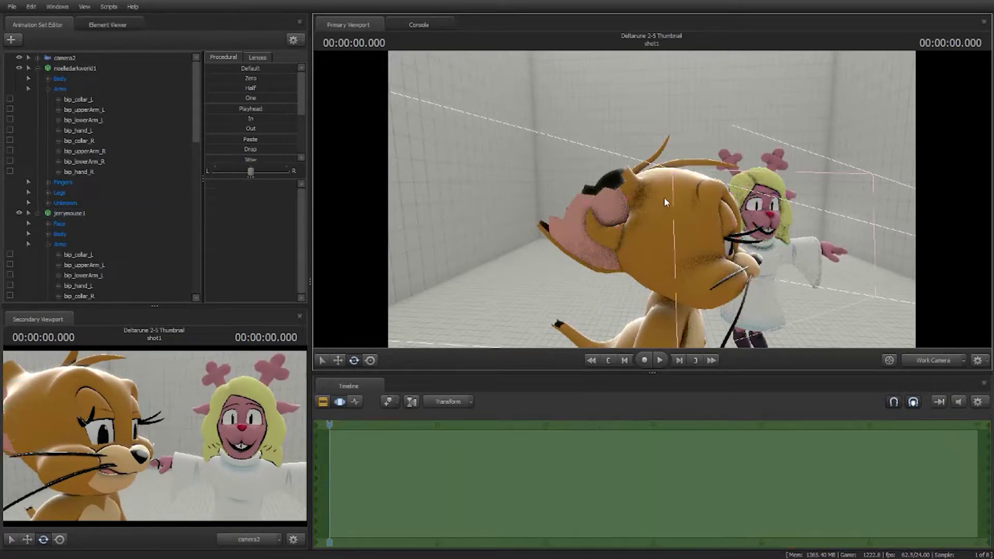
Rotate both ears of jerrymouse1 with the ear1_R and ear1_L bones.
key("ctrl")
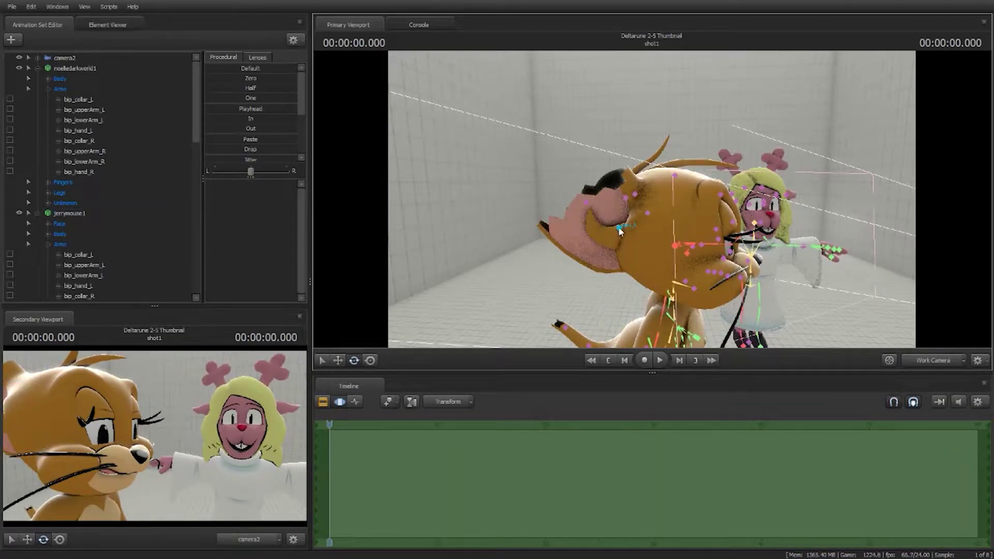
left_click(620, 227)
left_click_drag(631, 218, 651, 193)
left_click(647, 201)
key("ctrl")
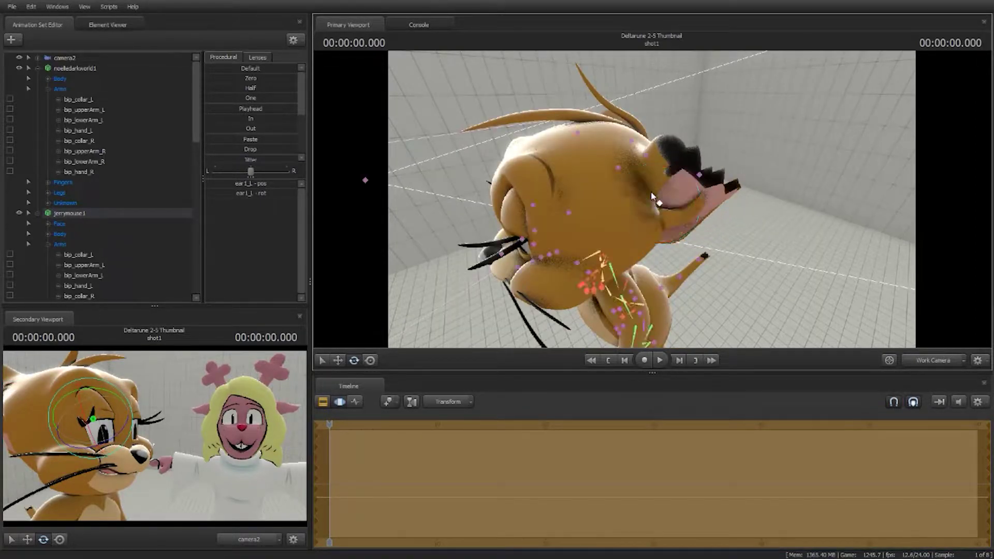
left_click(697, 178)
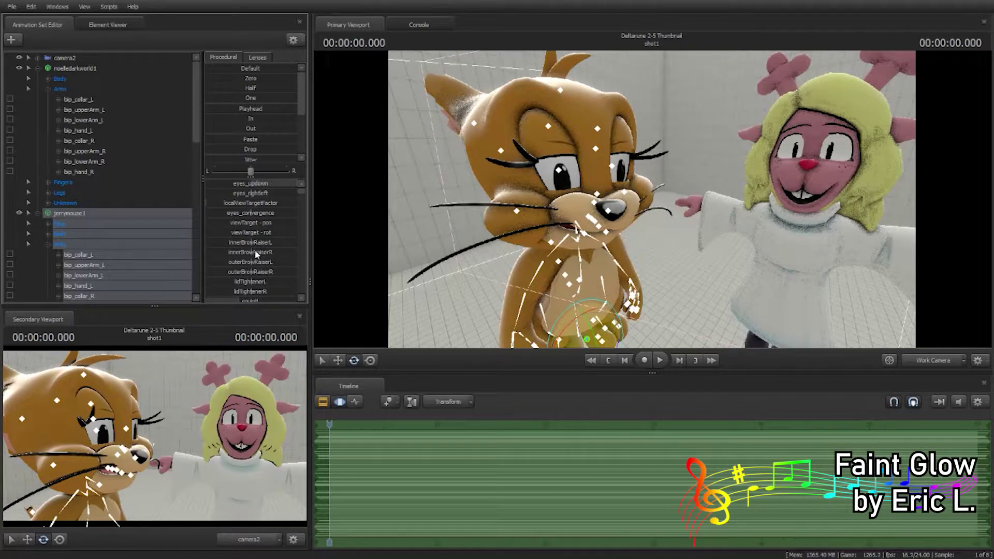
Raise innerBrowRaiserL and innerBrowRaiserR of jerrymouse1 well above the middle and try its eyes_updown control.
left_click_drag(251, 243, 279, 253)
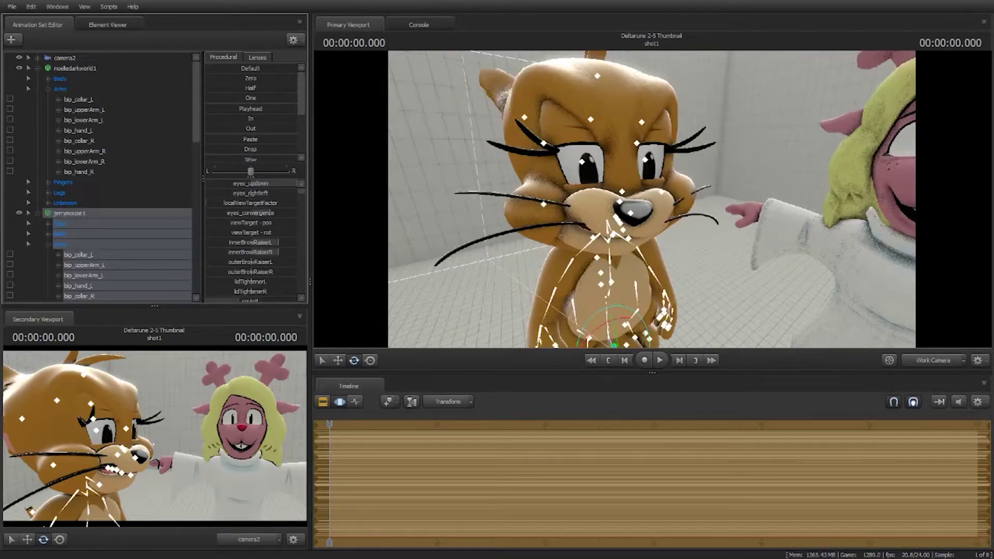
left_click(248, 185)
left_click_drag(248, 186, 260, 185)
right_click(261, 183)
left_click(256, 57)
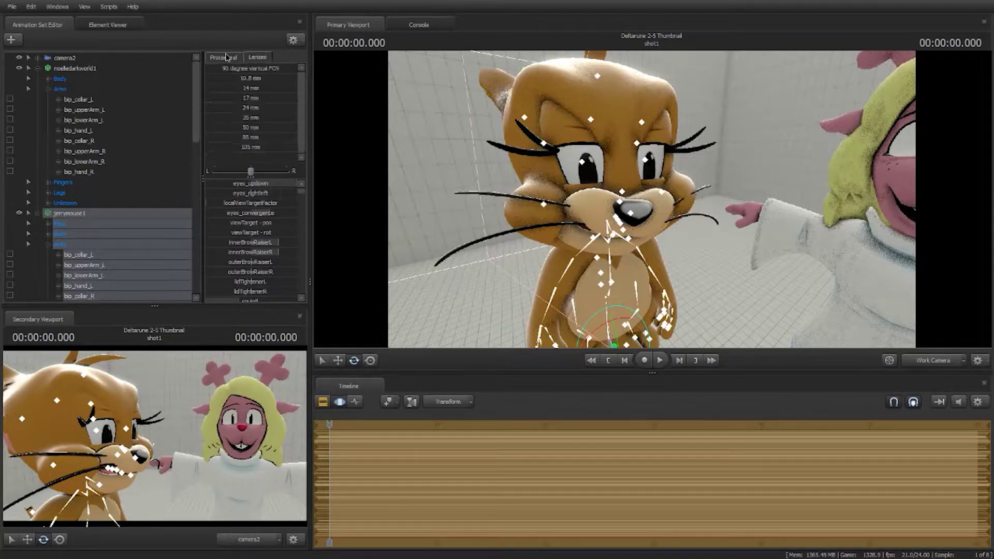
left_click(225, 56)
Try to rotate the Eye_L bone of jerrymouse1 and undo the rotation.
scroll(260, 248, "down", 20)
left_click(254, 224)
left_click(647, 160)
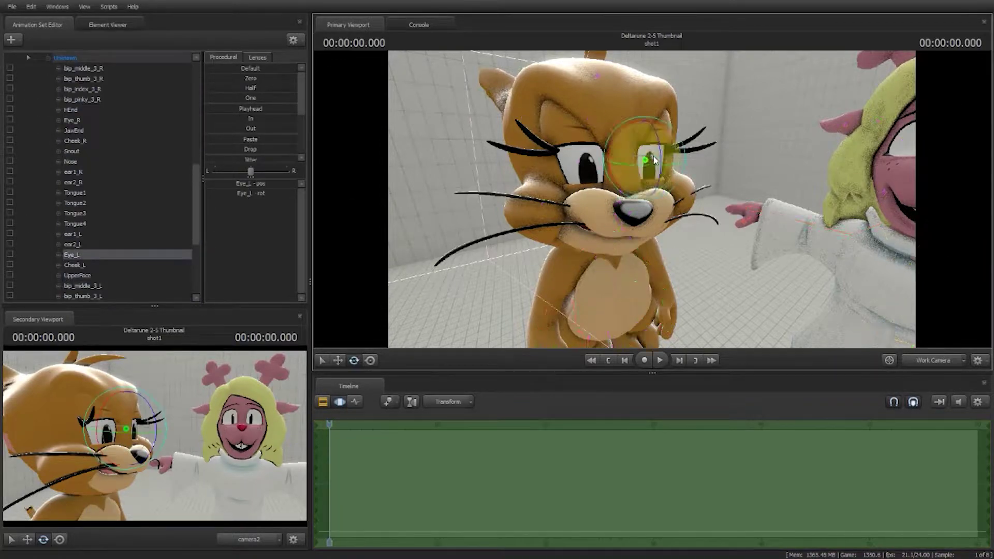
left_click_drag(651, 240, 659, 148)
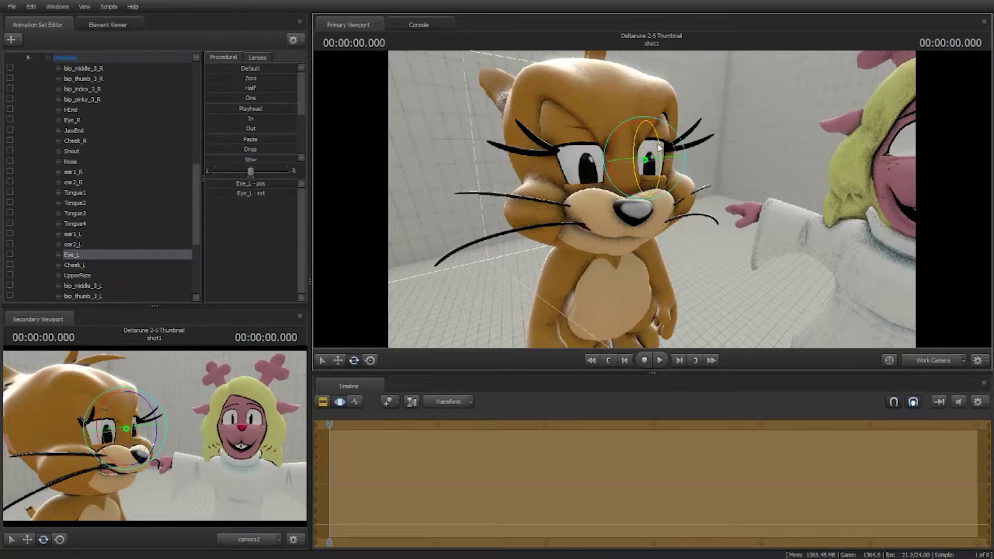
key("ctrl+z")
Pose Noelle's right arm so that it bends downward at her side with the hand still reaching toward Jerry.
left_click_drag(556, 195, 603, 209)
left_click(616, 212, "ctrl")
mouse_move(607, 188)
left_mouse_down()
mouse_move(594, 214)
mouse_move(605, 205)
left_mouse_up()
left_click(615, 234, "ctrl")
left_click_drag(605, 205, 591, 212)
left_click(642, 162, "ctrl")
left_click_drag(617, 163, 611, 140)
Curl the ring, middle and index fingers of Noelle's right hand by rotating their finger bones.
left_click(562, 201, "ctrl")
left_click(586, 168)
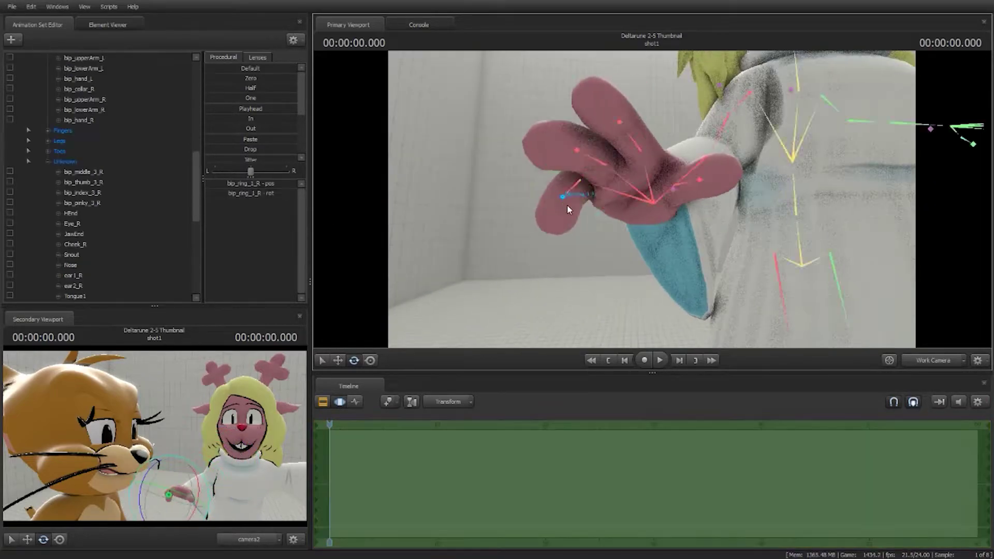
mouse_move(595, 187)
left_mouse_down()
mouse_move(579, 171)
mouse_move(572, 179)
mouse_move(587, 181)
left_mouse_up()
left_click(579, 169)
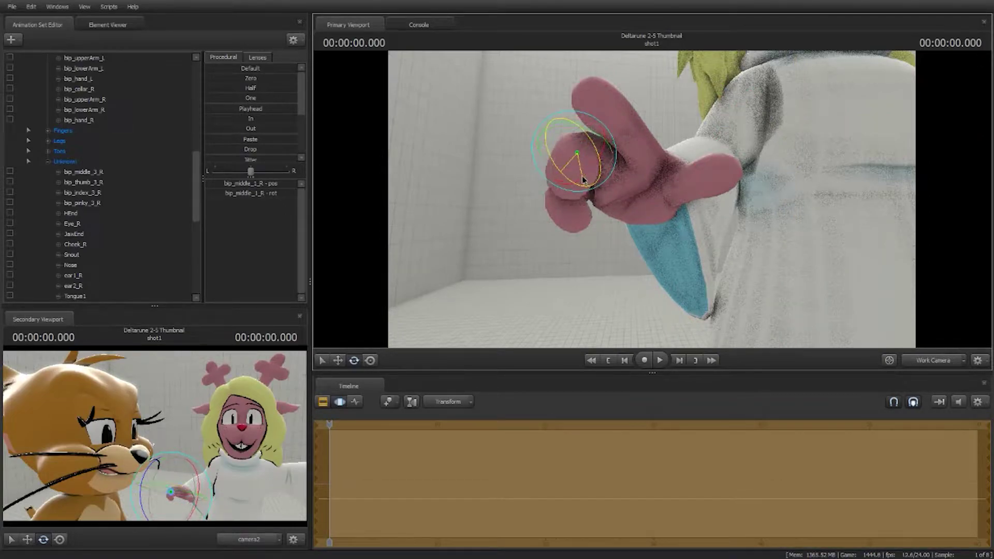
left_click(635, 145, "ctrl")
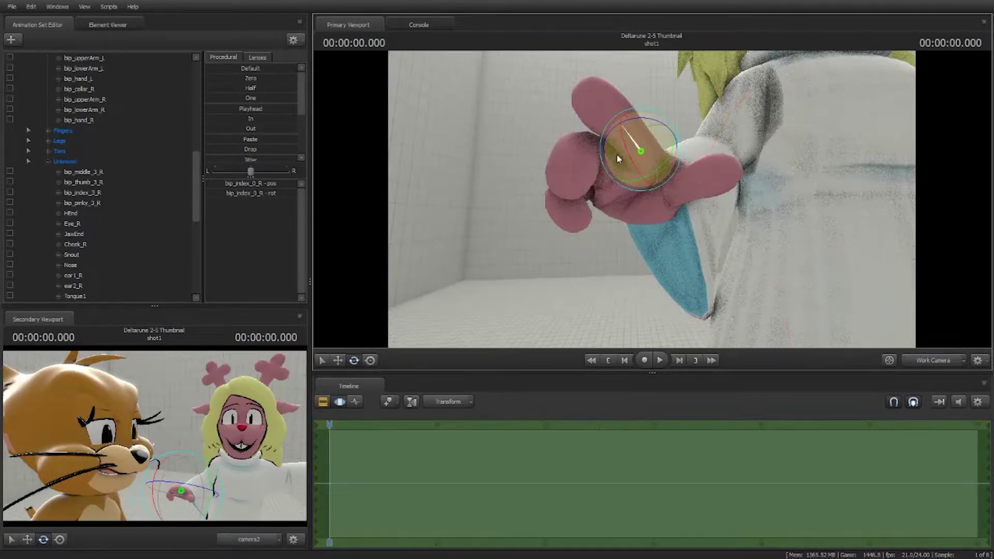
mouse_move(630, 162)
left_mouse_down()
mouse_move(652, 165)
mouse_move(635, 174)
left_mouse_up()
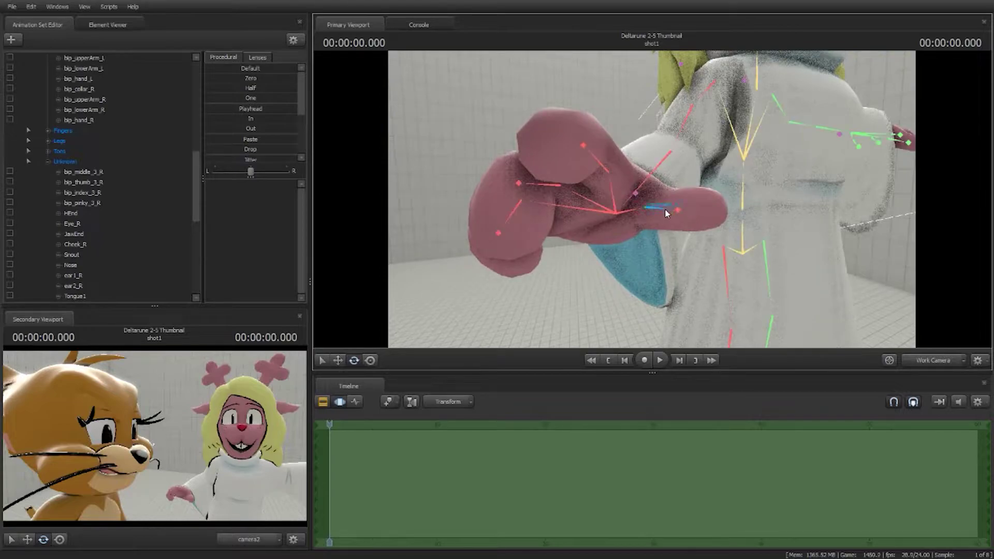
Bend the thumb of Noelle's right hand from bip_thumb_0_R and check the hand pose through camera2.
left_click(668, 209)
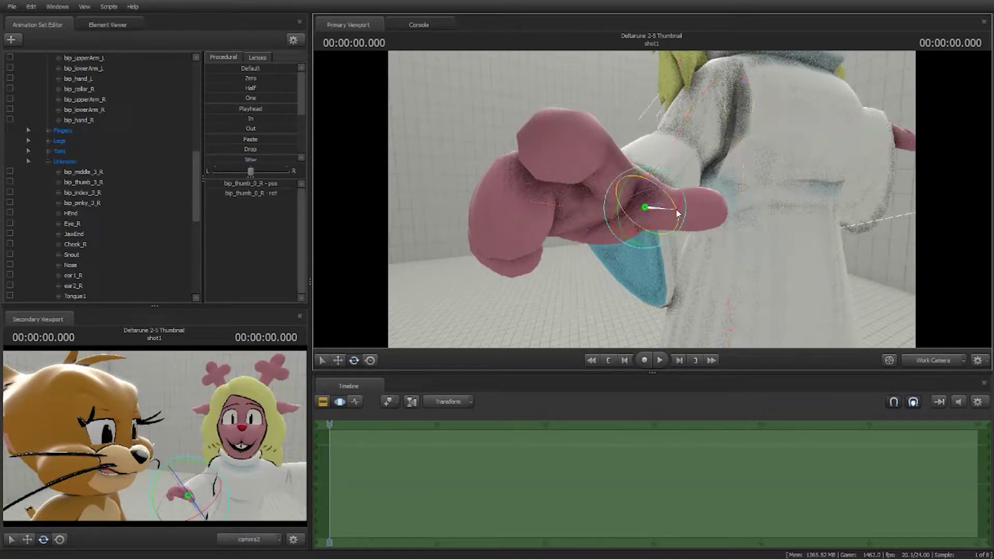
left_click_drag(707, 214, 647, 322)
left_click(719, 238, "ctrl")
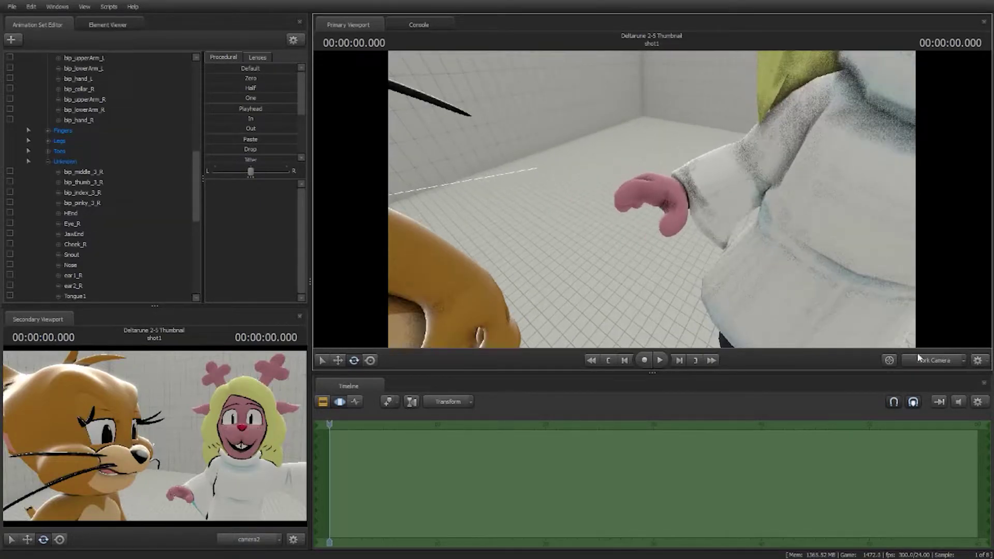
left_click(918, 358)
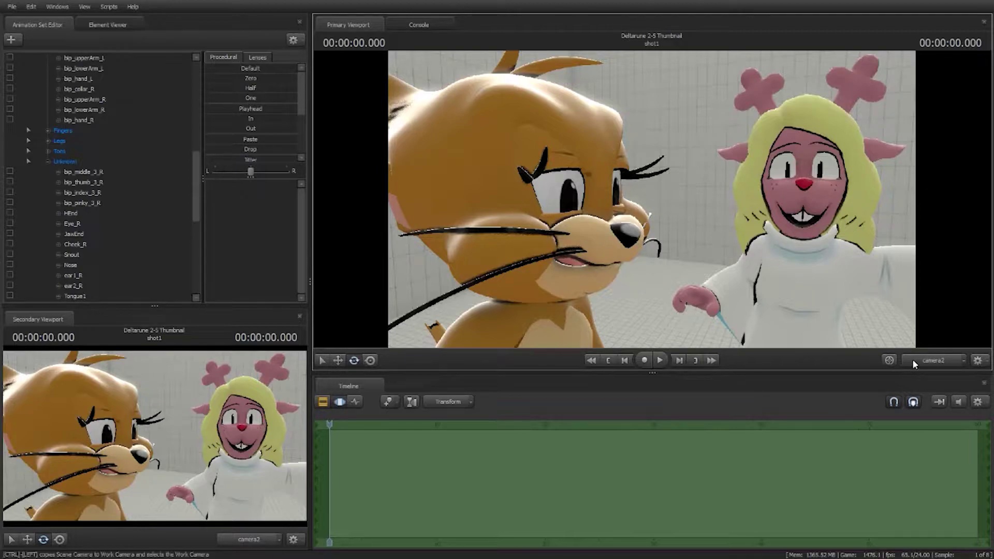
Try the AO & Outline ambient occlusion mode in the Progressive Refinement Settings and return it to AO Only.
right_click(700, 286)
left_click(729, 296)
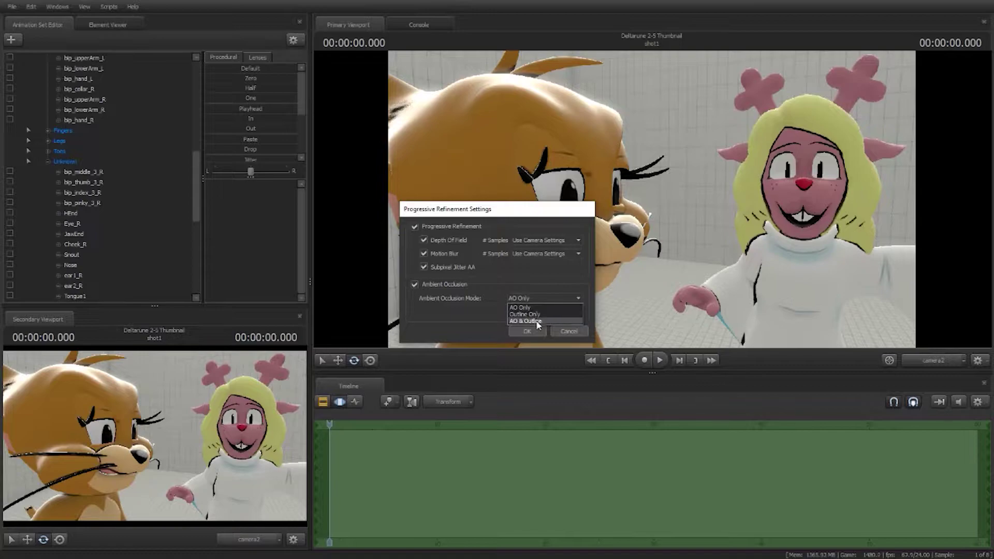
left_click(526, 321)
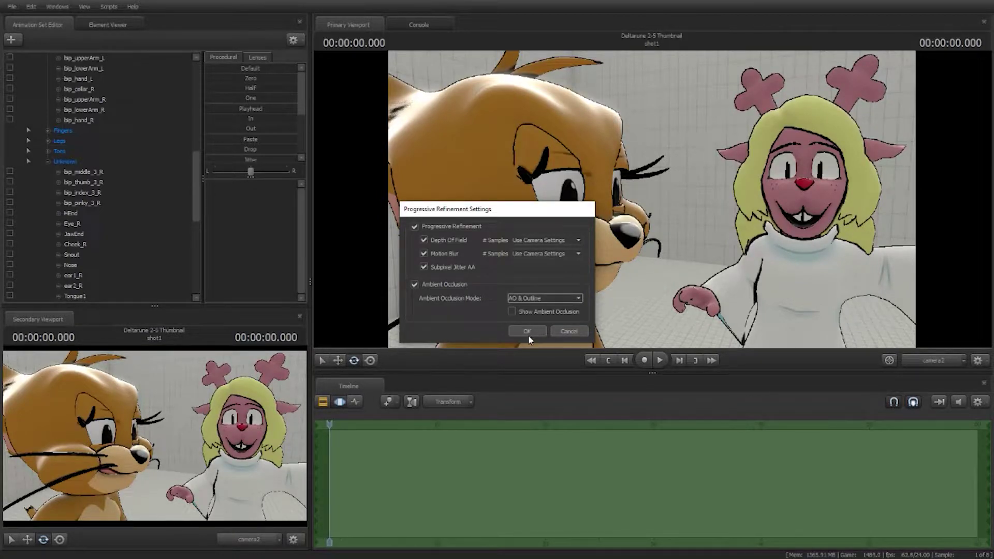
left_click(538, 298)
left_click(528, 311)
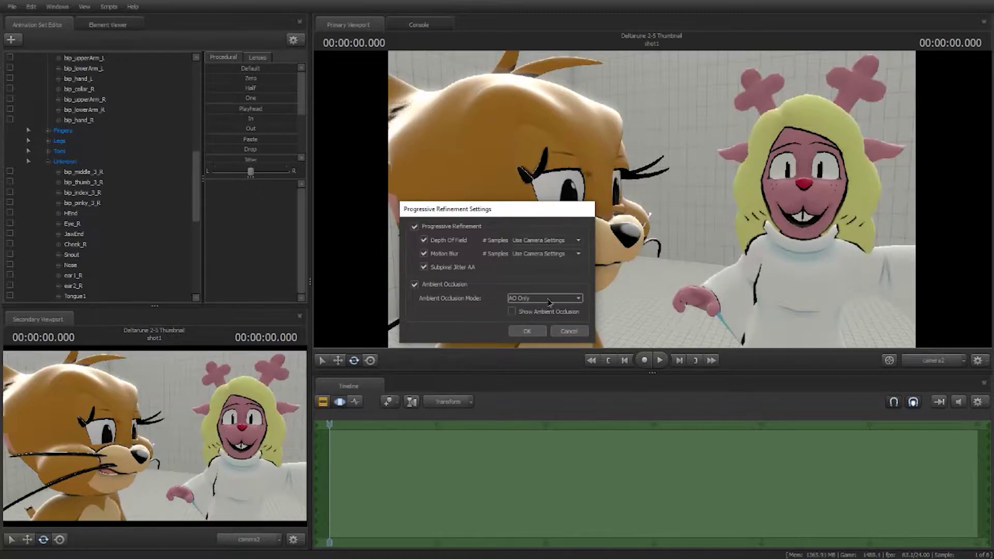
left_click(529, 319)
left_click(540, 300)
left_click(528, 307)
left_click(528, 331)
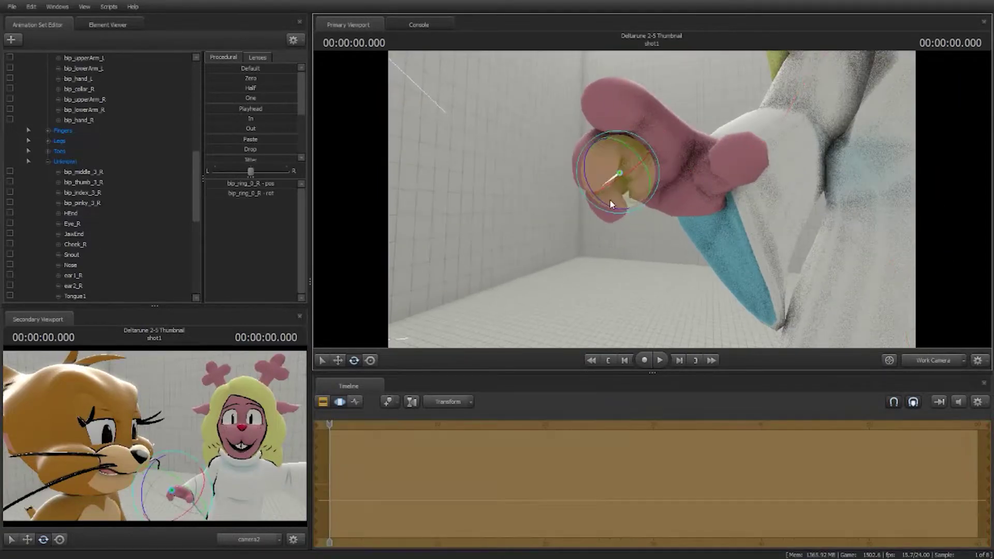
Rotate Noelle's bip_upperArm_R in the camera2 view to bring her right hand down in front of her body.
left_click(741, 273, "ctrl")
left_click(760, 251, "ctrl")
left_click_drag(754, 256, 796, 278)
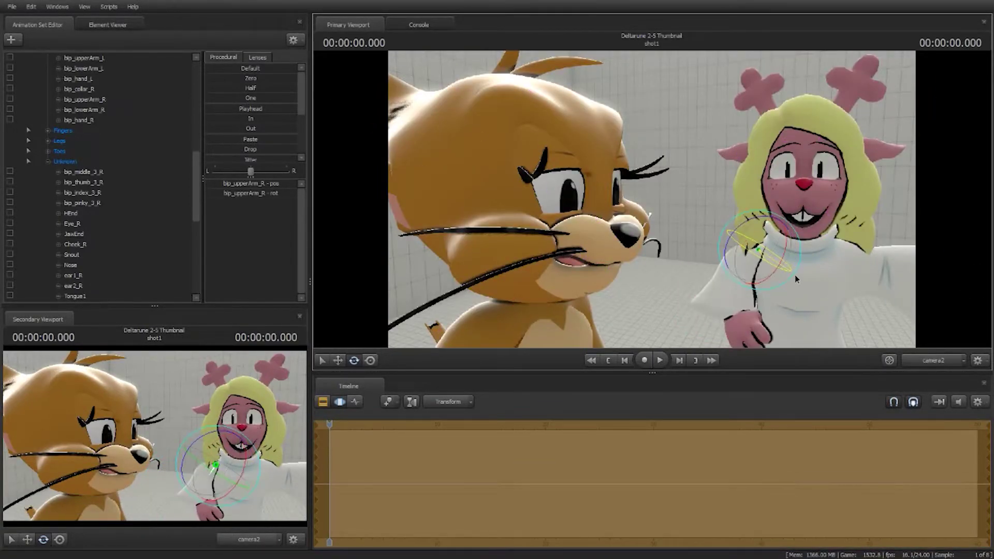
Raise Noelle's right arm by rotating bip_upperArm_R, turn her whole model toward Jerry, and check the framing through camera2.
left_click_drag(796, 279, 719, 254)
left_click(733, 279, "ctrl")
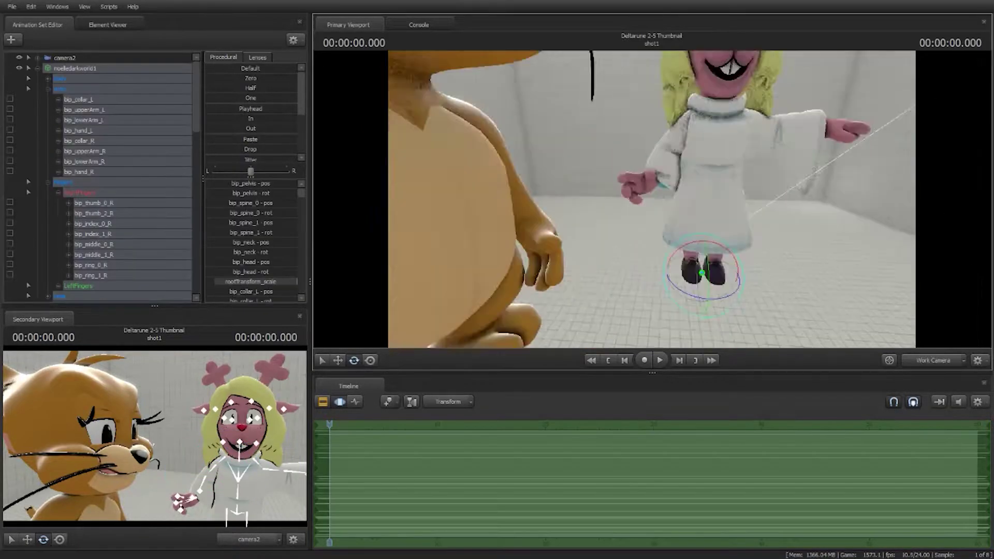
left_click_drag(710, 266, 652, 207)
left_click(906, 359)
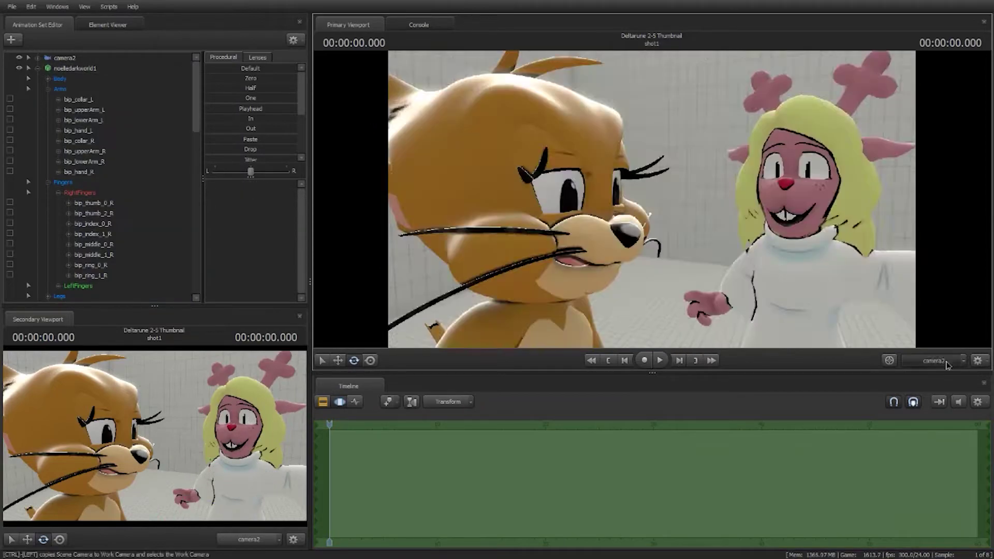
left_click(907, 359)
left_click(907, 359)
Adjust Noelle's right index finger from bip_index_0_R and lower the sleeve opening below her right hand in a work camera close-up.
left_click(699, 307, "ctrl")
left_click_drag(710, 298, 712, 306)
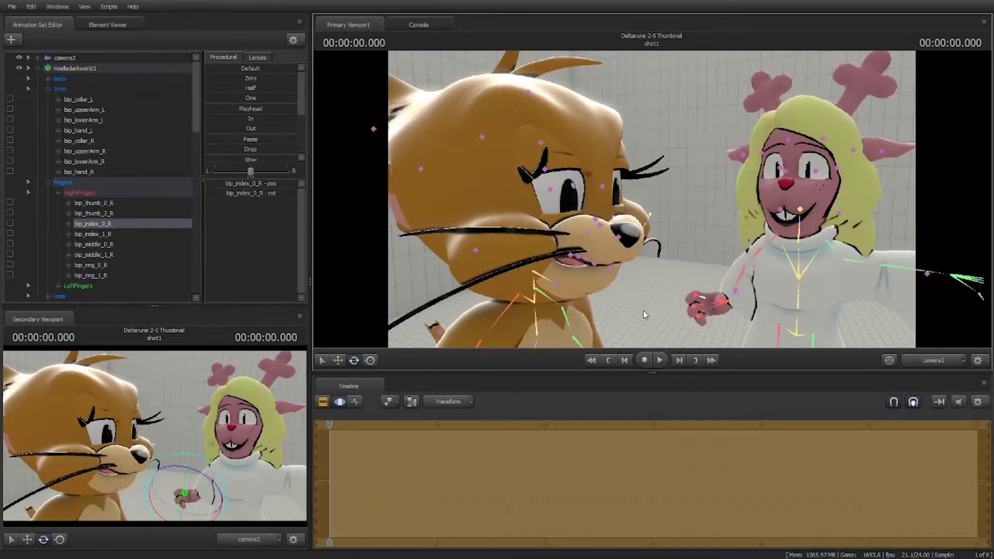
left_click(907, 359)
left_click_drag(674, 218, 668, 207)
left_click(663, 189, "ctrl")
left_click_drag(668, 204, 650, 170)
key("w")
key("w")
left_click(576, 192)
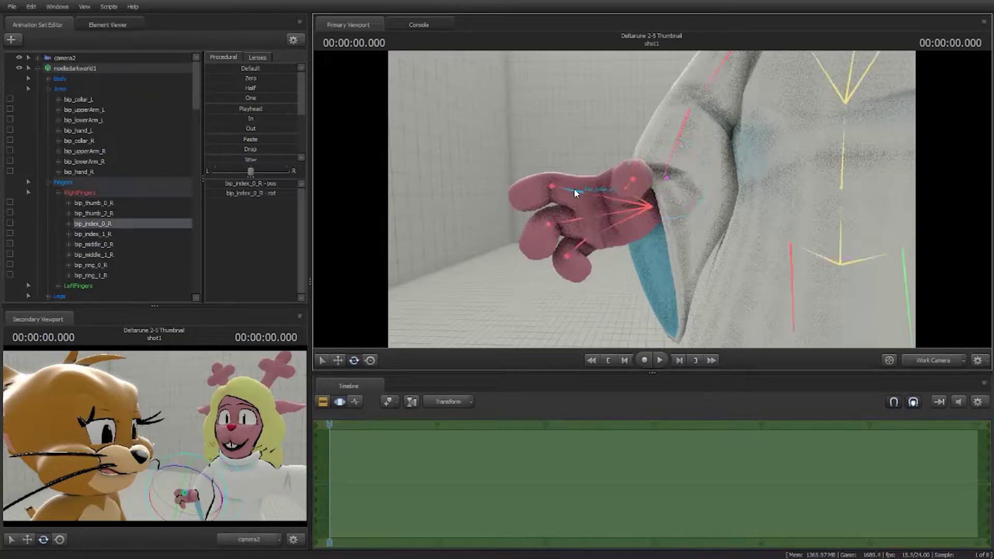
Lower the sleeve opening on Noelle's outstretched left arm so it hangs below her hand.
left_click(468, 216)
key("w")
left_click_drag(468, 215, 507, 191)
key("w")
key("a")
key("s")
key("w")
key("s")
key("s")
key("d")
key("s")
key("s")
key("s")
key("s")
key("s")
mouse_move(651, 200)
left_mouse_down()
mouse_move(645, 193)
mouse_move(651, 199)
left_mouse_up()
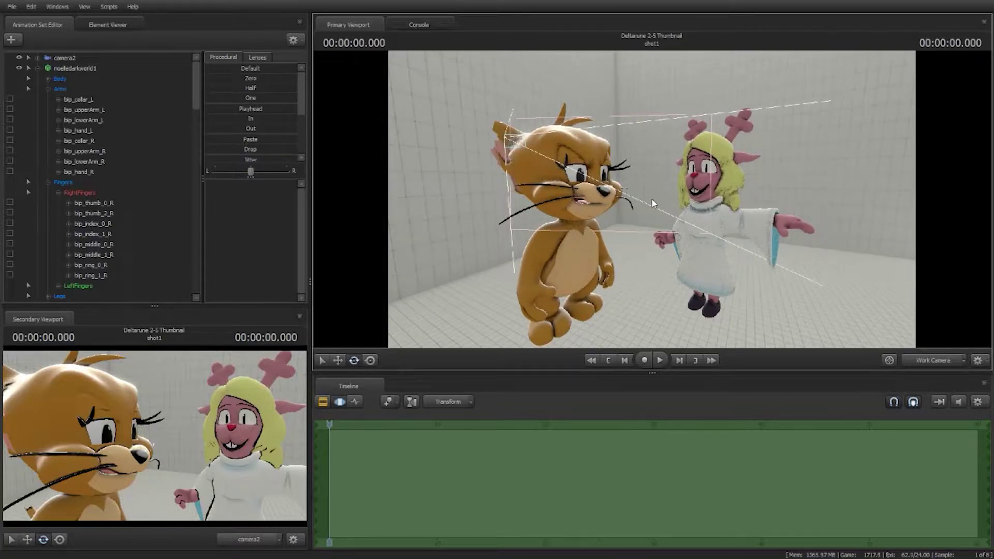
Rotate Noelle's left arm bones to bring the outstretched arm down and bend it at her side.
key("w")
mouse_move(651, 200)
left_mouse_down()
mouse_move(657, 209)
mouse_move(657, 190)
mouse_move(669, 199)
left_mouse_up()
key("w")
key("w")
key("w")
key("s")
key("s")
key("a")
left_click(616, 138)
left_click(624, 187)
left_click_drag(617, 138, 640, 178)
left_click(552, 316)
Pose Noelle's left hand with the palm open and the fingers slightly curled by rotating its hand and finger bones.
key("w")
mouse_move(557, 305)
left_mouse_down()
mouse_move(567, 280)
mouse_move(544, 315)
left_mouse_up()
left_click(647, 215)
left_click(654, 247)
left_click_drag(666, 203, 673, 227)
left_click(717, 201)
key("w")
left_click_drag(717, 201, 642, 189)
left_click(616, 199, "ctrl")
left_click(570, 217, "ctrl")
left_click_drag(551, 226, 542, 222)
left_click_drag(575, 259, 590, 228)
left_click(588, 290, "ctrl")
key("w")
Give Noelle a worried, open-mouthed expression using the facial flex sliders, including mouthopen.
left_click(48, 79)
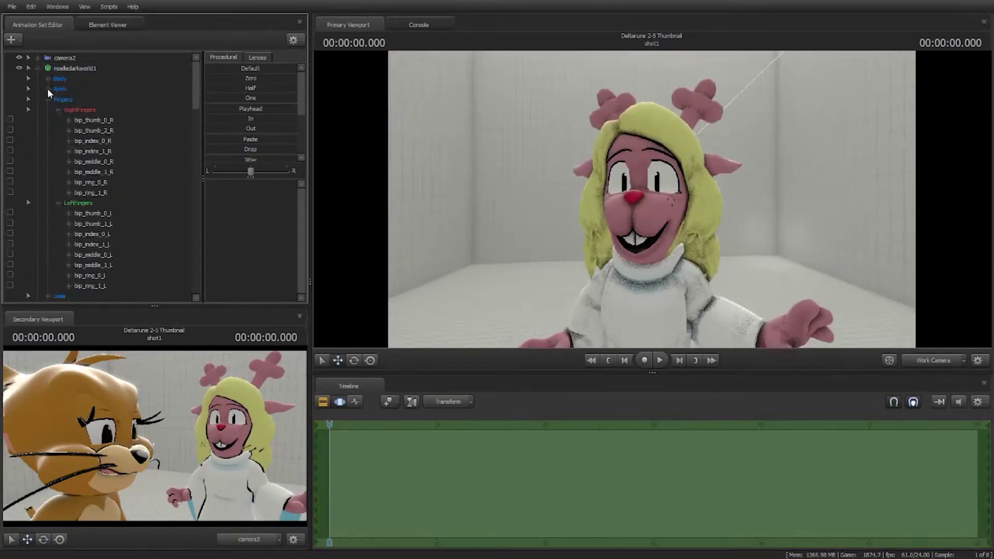
left_click(48, 89)
left_click(48, 99)
left_click(48, 110)
left_click(75, 68)
scroll(259, 249, "down", 15)
left_click_drag(265, 275, 297, 275)
scroll(254, 280, "up", 2)
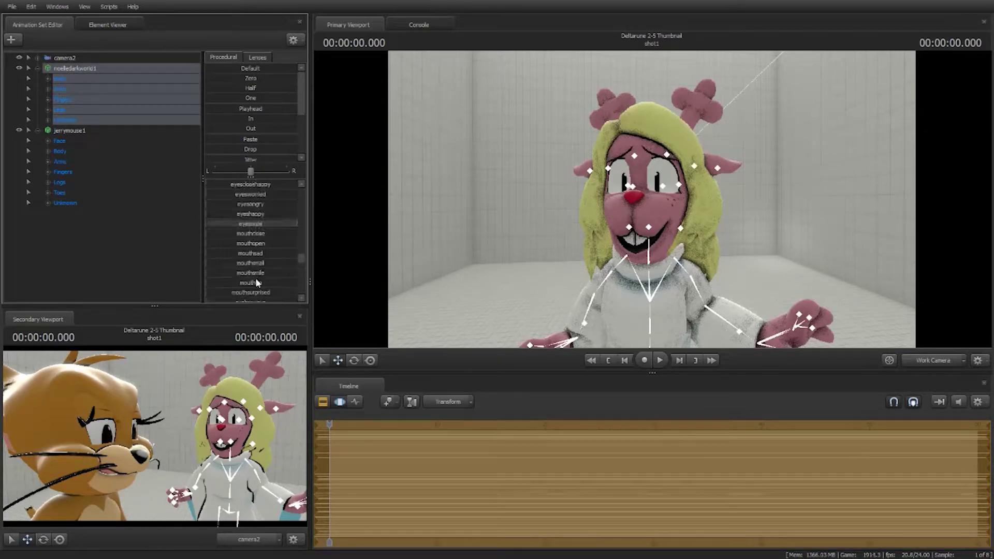
scroll(267, 291, "down", 2)
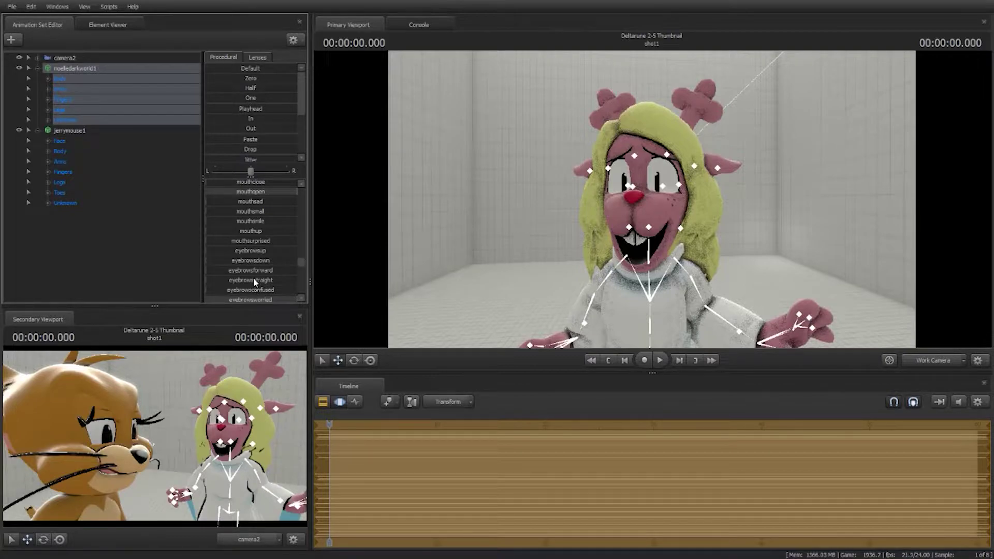
scroll(272, 263, "up", 4)
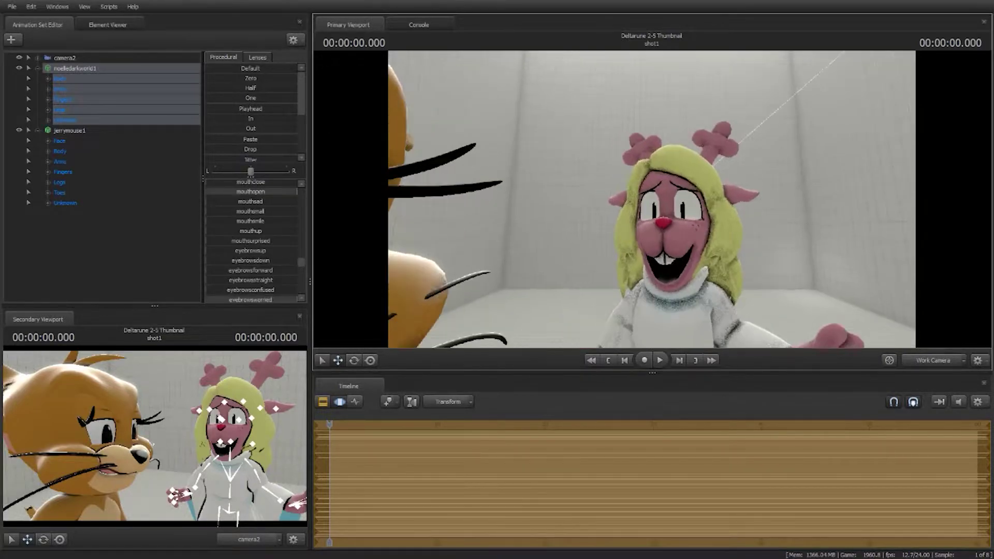
Examine Noelle's new facial expression from several angles with the work camera and through camera2.
key("w")
key("w")
key("a")
key("s")
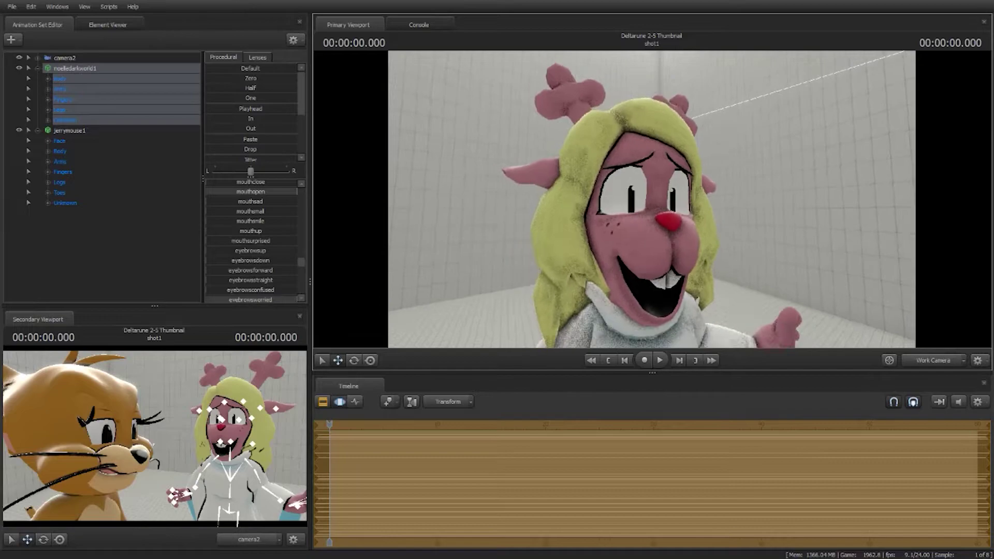
key("d")
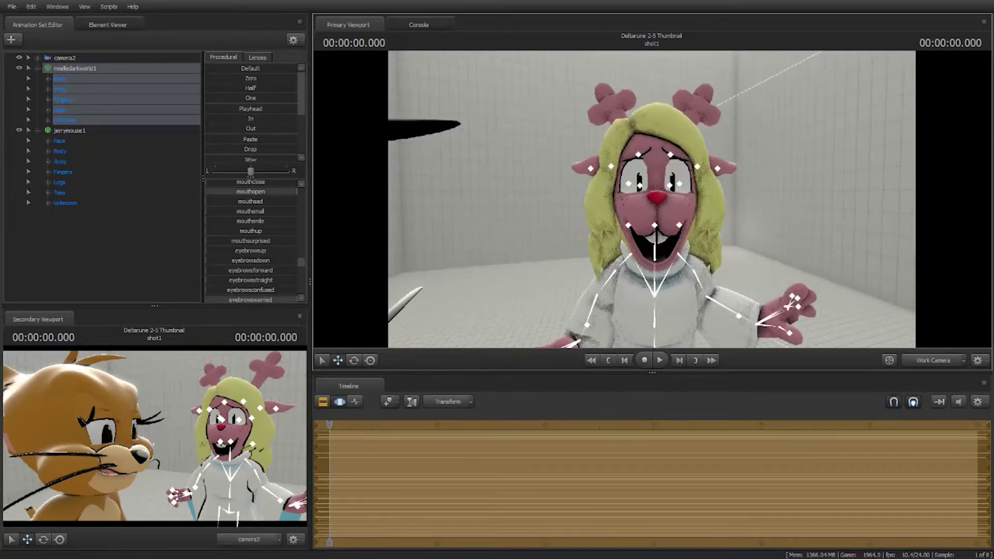
left_click(934, 360)
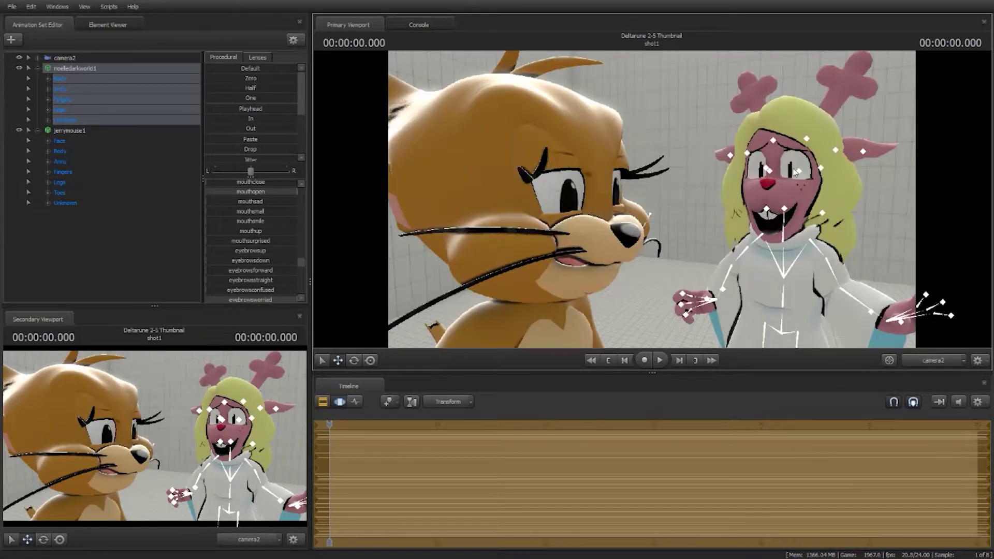
left_click(951, 360)
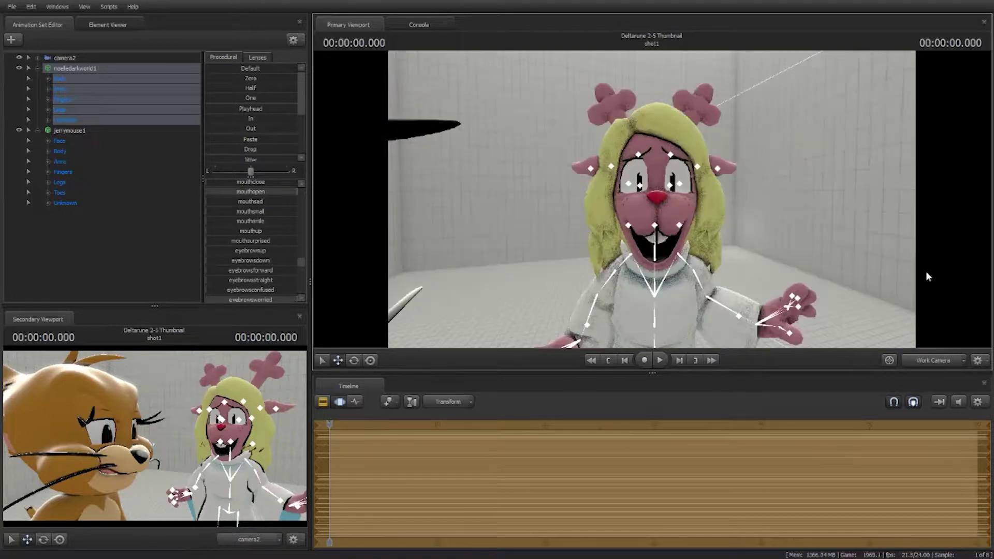
key("w")
left_click_drag(651, 200, 570, 153)
key("w")
key("w")
key("d")
left_click_drag(906, 262, 903, 261)
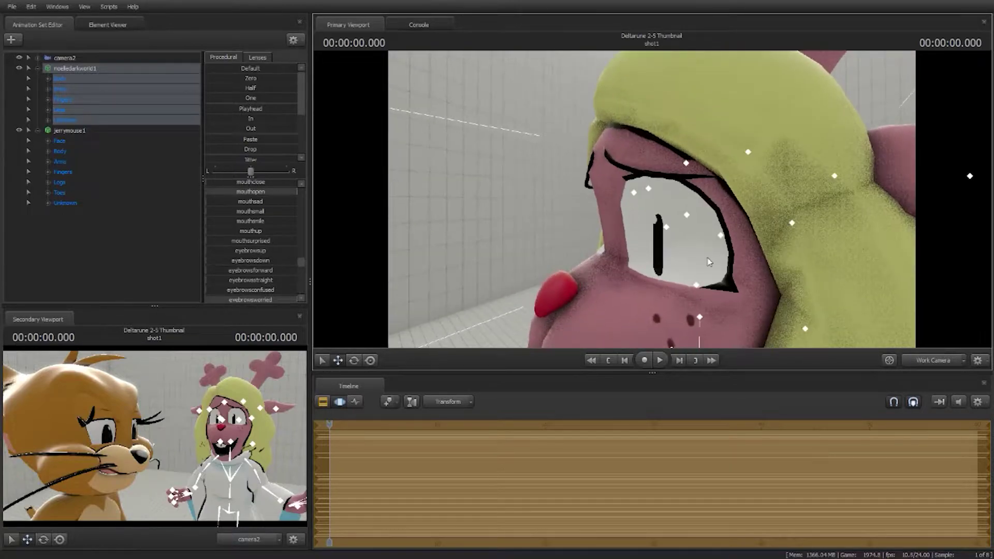
left_click(659, 247)
key("a")
left_click_drag(613, 253, 653, 202)
key("w")
key("a")
key("s")
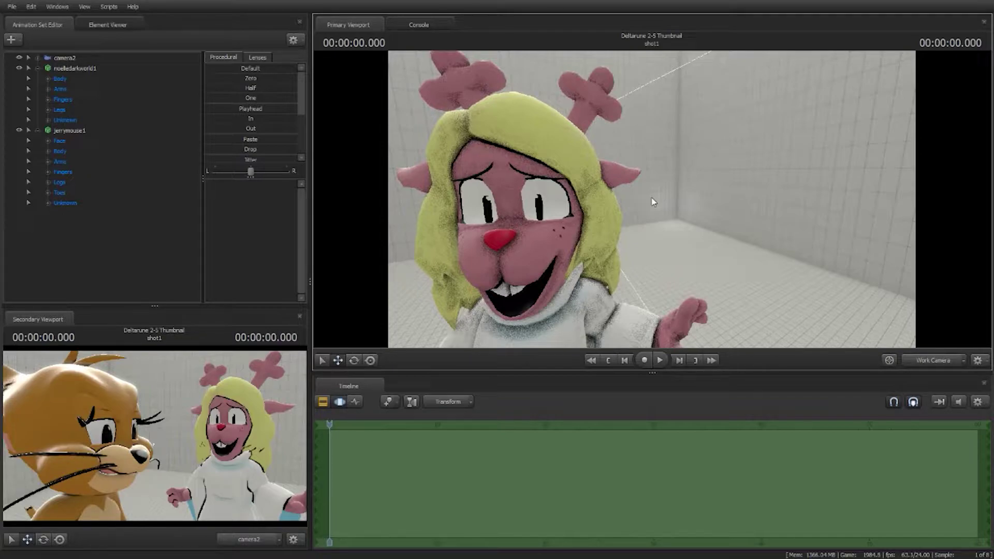
key("d")
mouse_move(653, 202)
left_mouse_down()
mouse_move(575, 201)
mouse_move(685, 201)
mouse_move(640, 202)
mouse_move(654, 204)
left_mouse_up()
key("a")
key("d")
key("a")
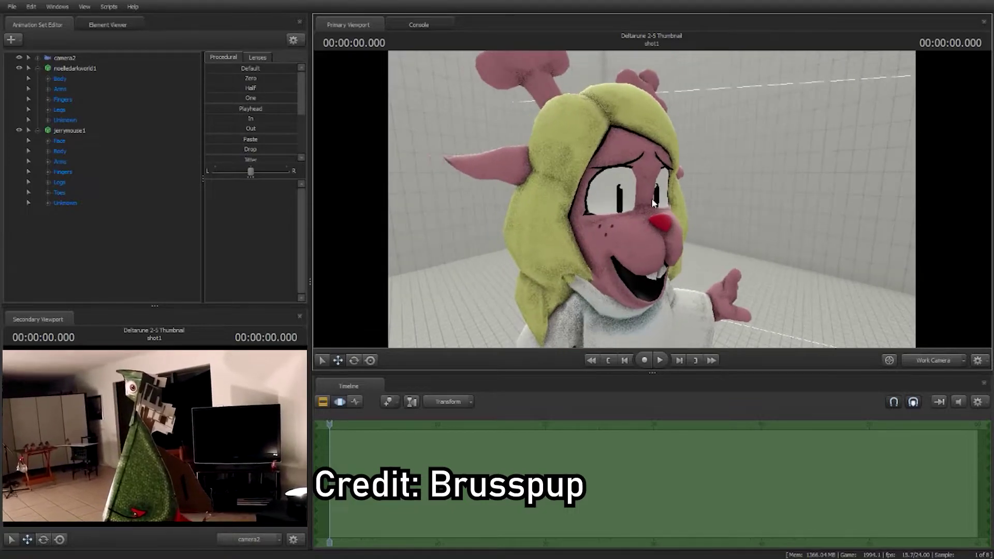
Move Noelle's Eye.R and Eye.L bones sideways in the camera2 view so her pupils look toward Jerry.
left_click(949, 361)
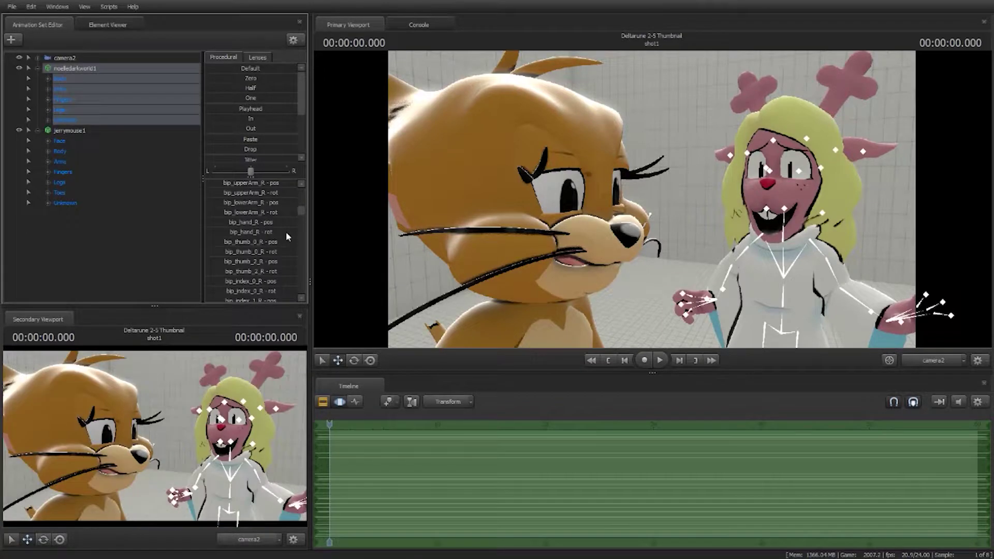
scroll(286, 236, "down", 5)
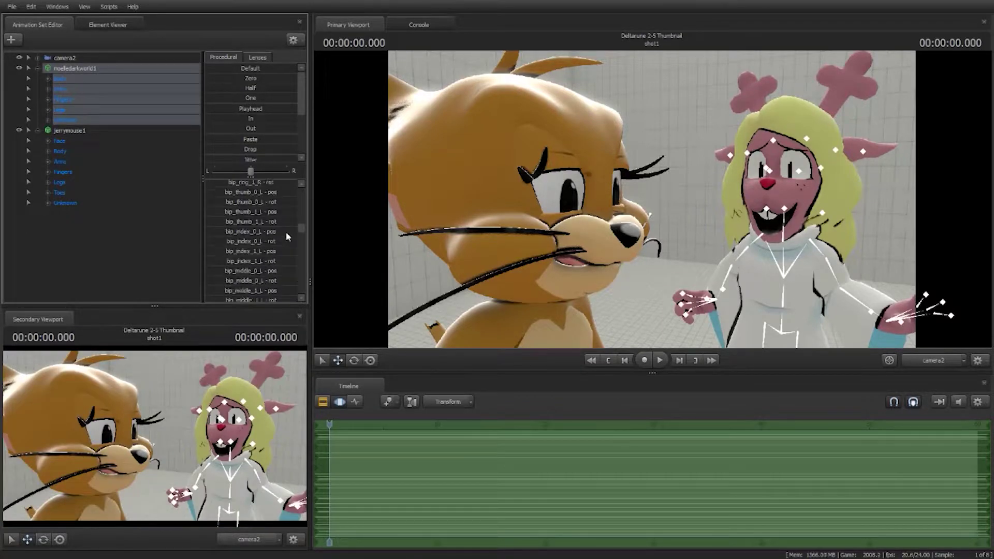
scroll(286, 236, "down", 6)
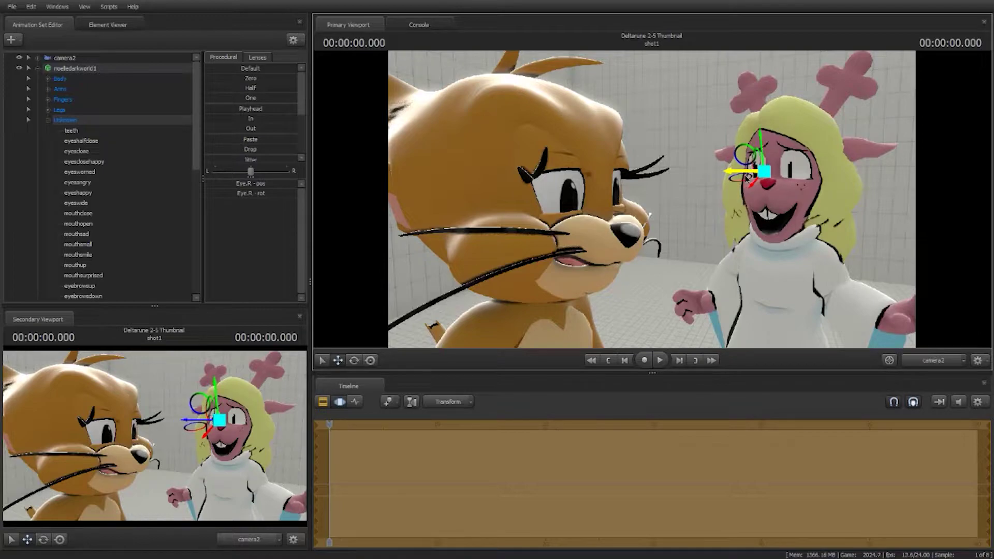
left_click_drag(697, 179, 466, 171)
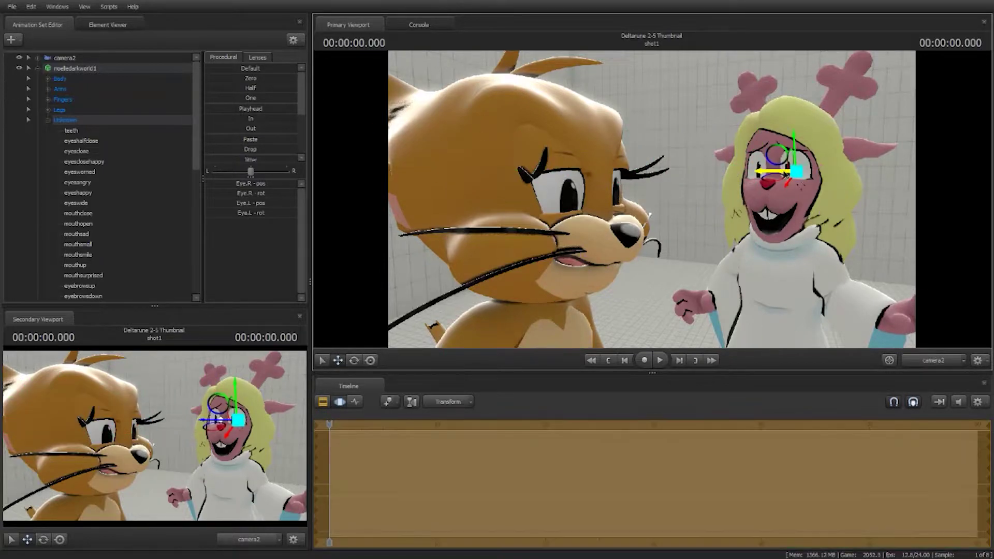
left_click_drag(769, 175, 753, 176)
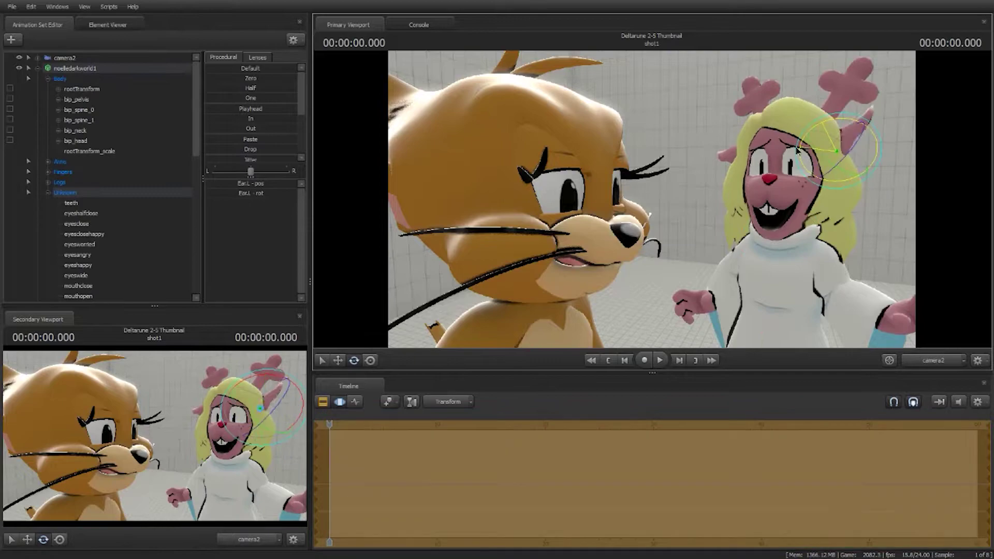
Rotate Noelle's ear bones so both ears point upward, and check both characters with the work camera.
left_click_drag(721, 150, 717, 163)
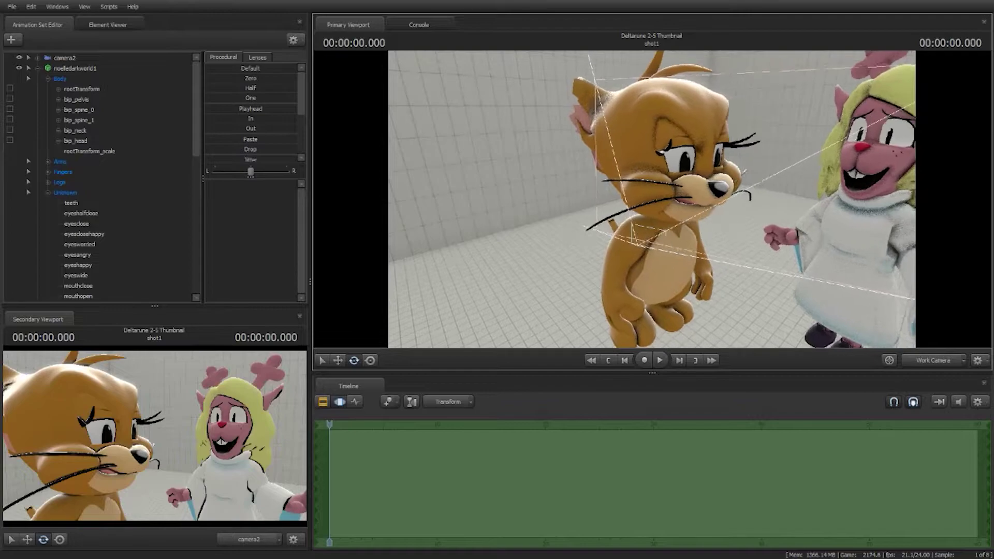
key("w")
left_click_drag(666, 172, 745, 169)
key("a")
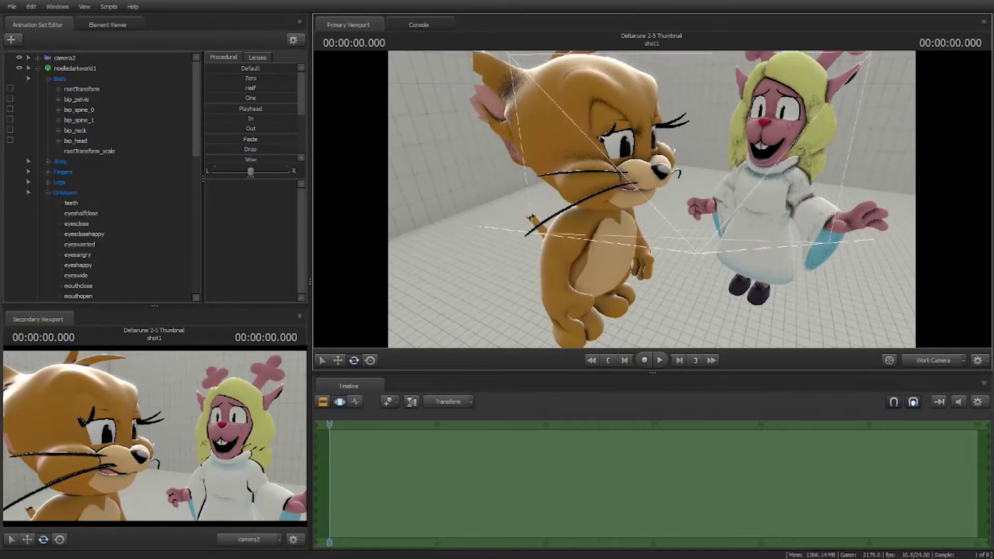
Collapse both character sets, start a new model animation set, and filter the MDL files by "food".
left_click(38, 69)
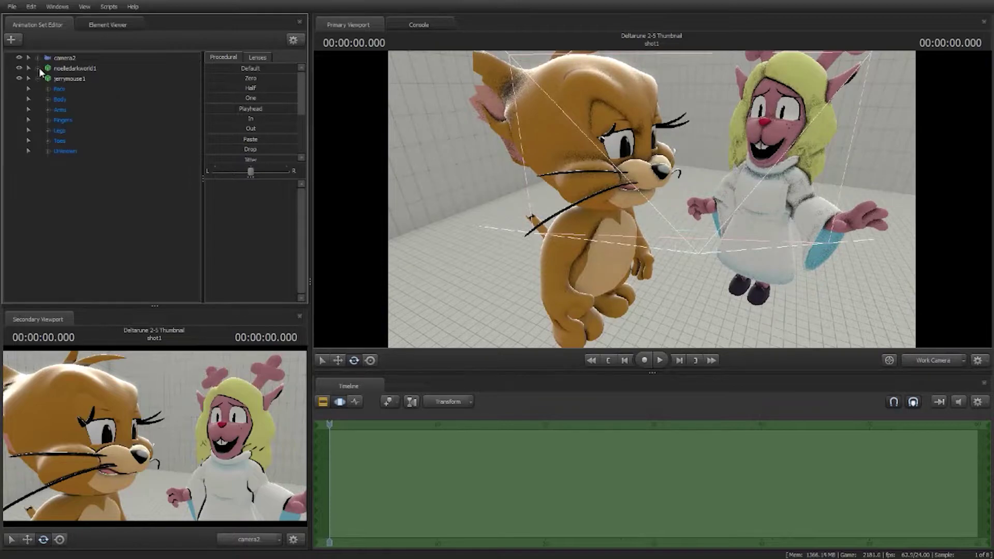
left_click(37, 79)
left_click(11, 39)
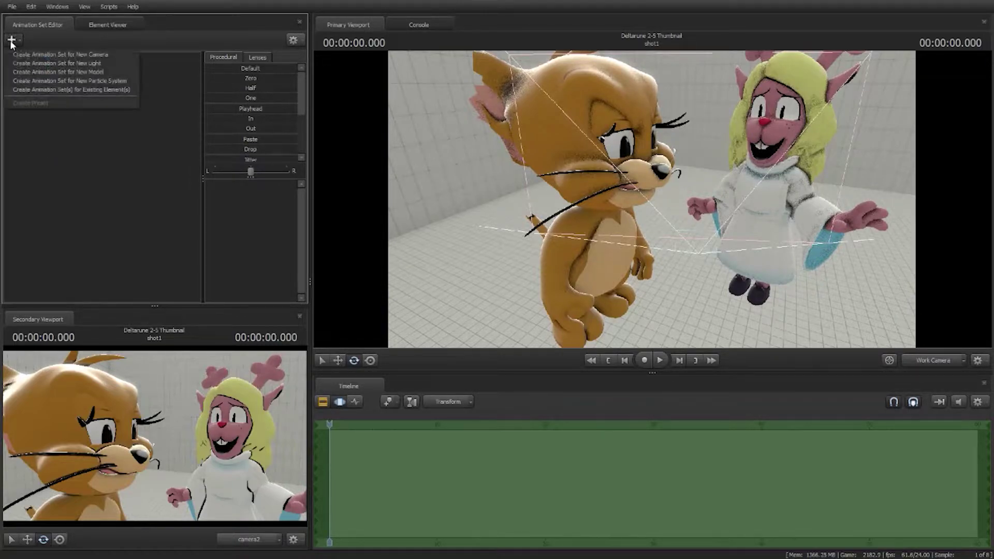
left_click(78, 73)
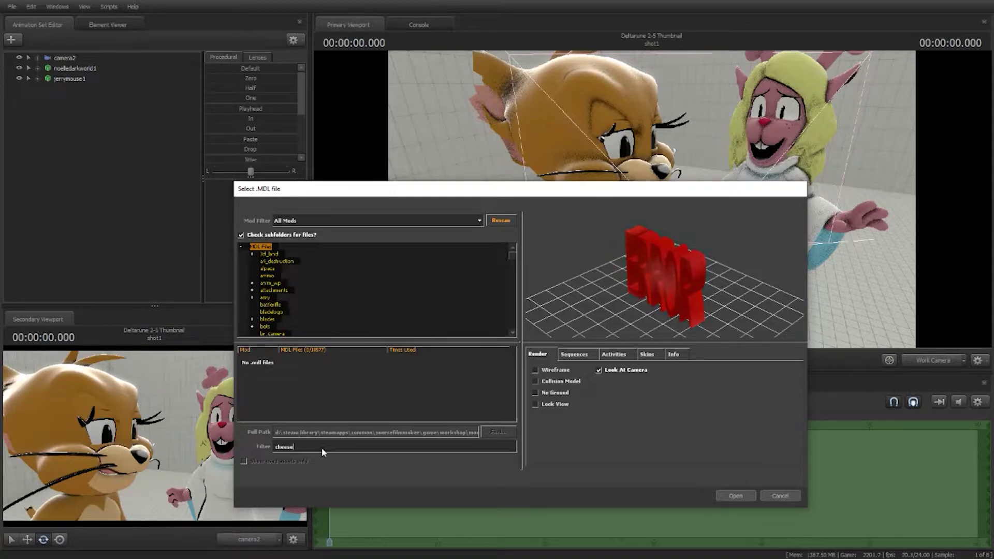
key("BackSpace")
key("BackSpace")
key("BackSpace")
key("BackSpace")
key("BackSpace")
key("BackSpace")
type("food")
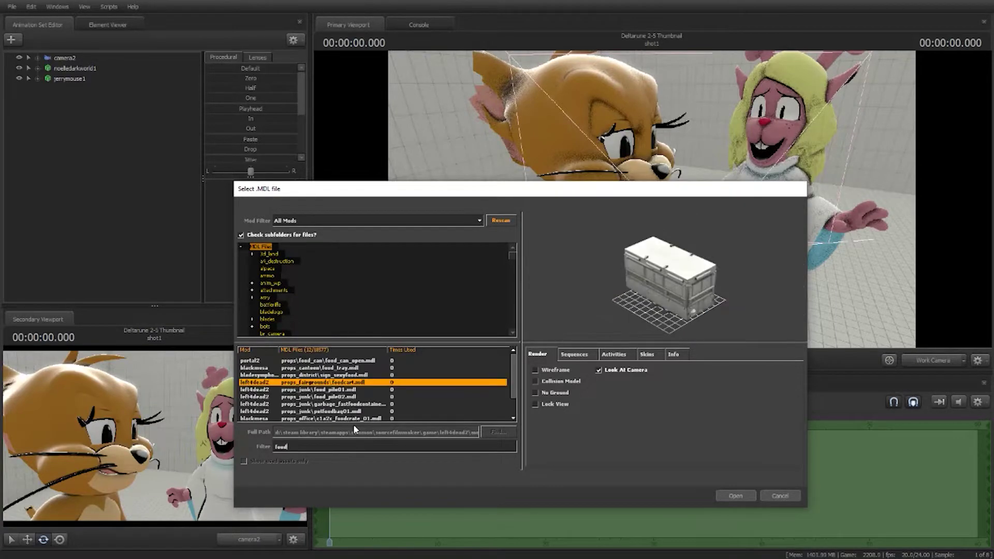
Preview the food models in the filtered MDL list to look for a suitable prop.
left_click(362, 376)
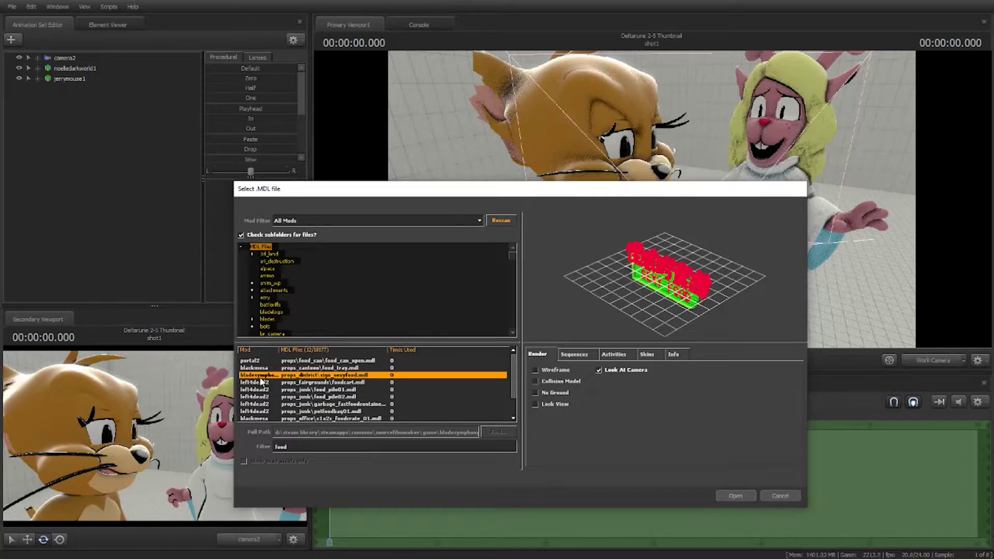
key("Down")
key("Down")
key("Down")
key("Down")
key("Down")
key("Down")
key("Down")
key("Down")
key("Down")
key("Up")
key("Down")
key("Up")
key("Up")
key("Up")
key("Up")
key("Up")
key("Up")
key("Up")
key("Up")
key("Up")
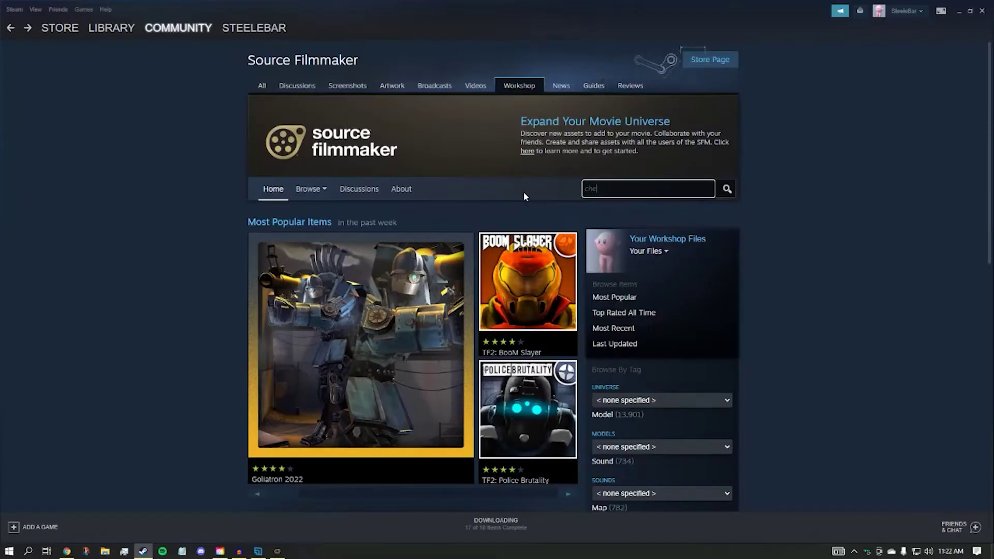
Switch to the Source Filmmaker Workshop on Steam, search for "cheese", and browse the results.
key("Return")
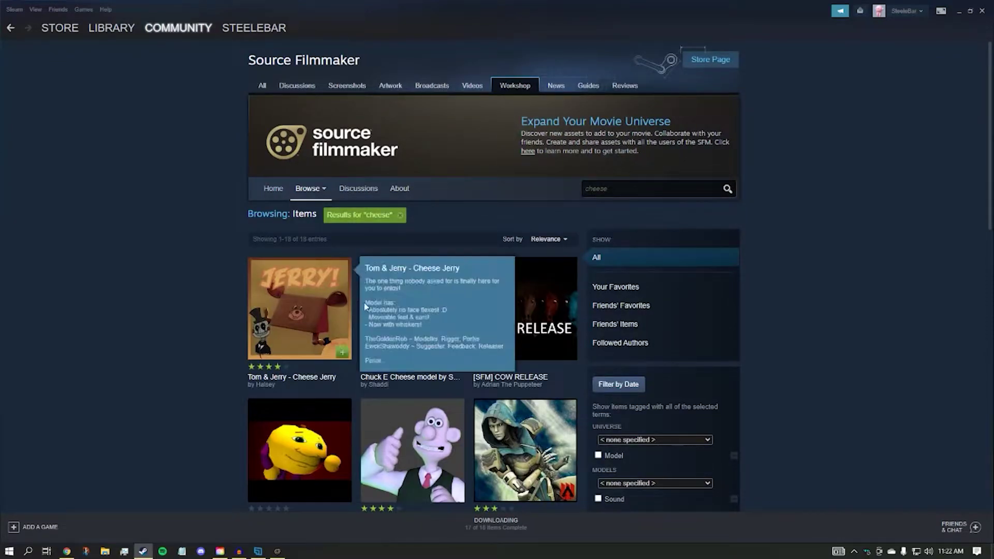
scroll(623, 429, "down", 10)
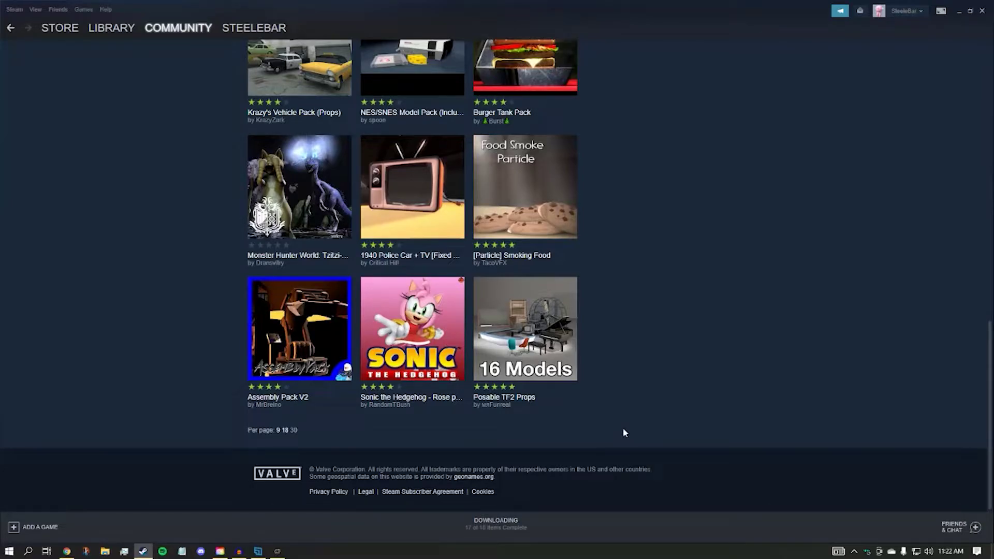
scroll(624, 432, "up", 8)
scroll(623, 428, "up", 5)
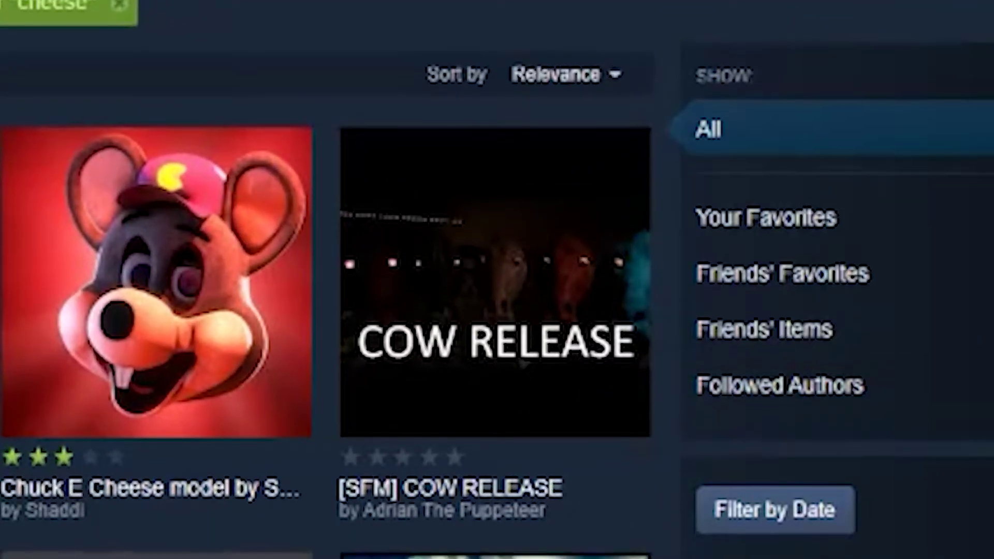
scroll(497, 280, "down", 5)
scroll(497, 279, "up", 7)
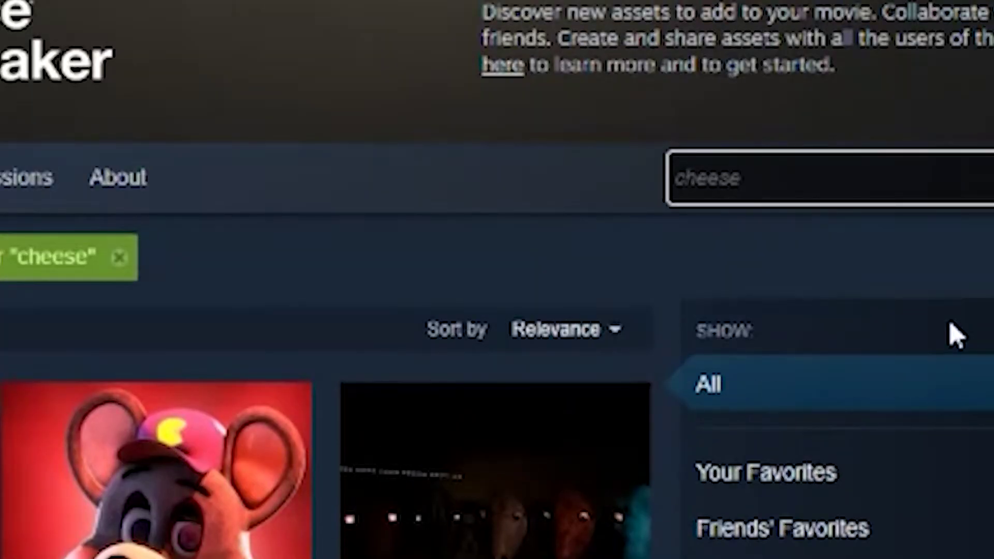
Search the Source Filmmaker Workshop for "food".
key("ctrl+a")
type("food")
key("Return")
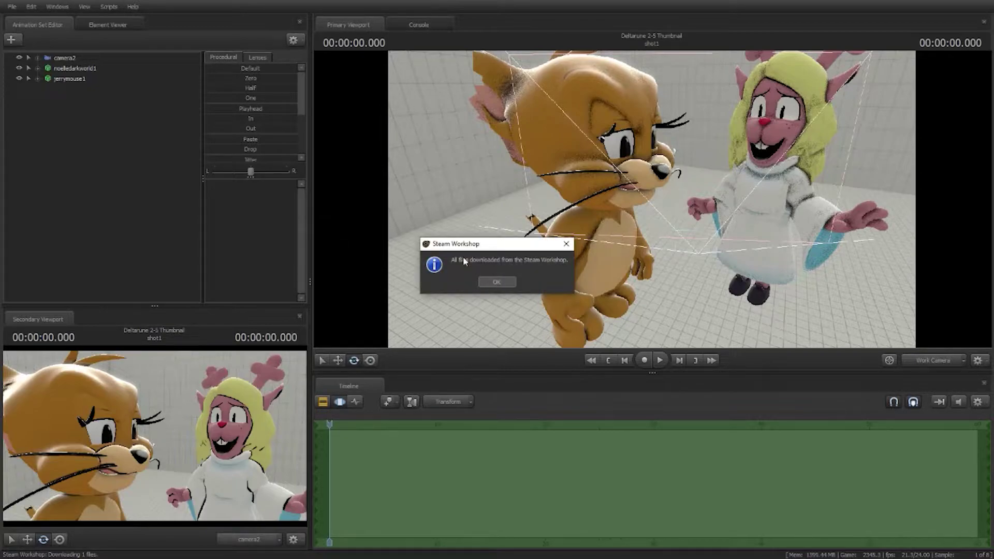
Dismiss the Workshop download notice and start an animation set for a new model.
left_click(485, 281)
left_click(11, 39)
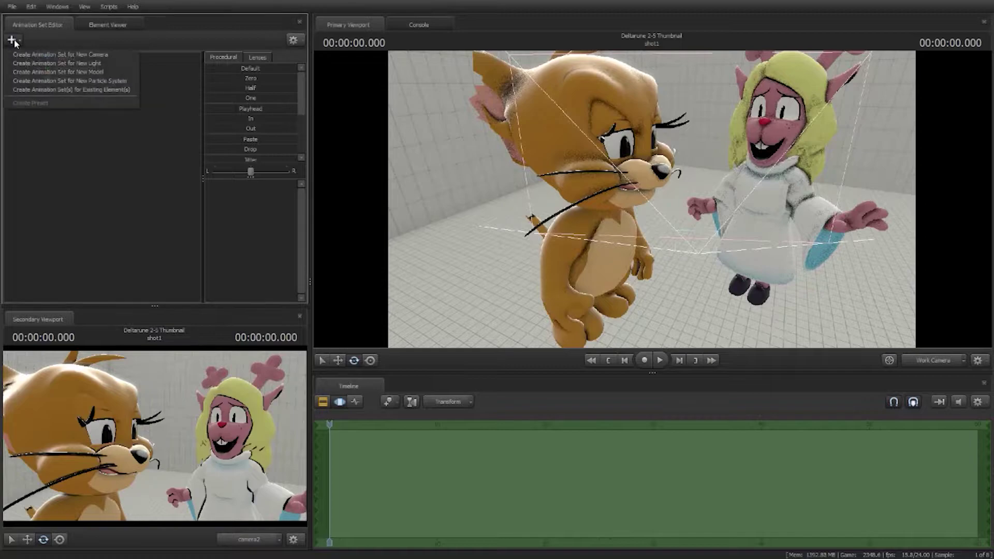
left_click(31, 64)
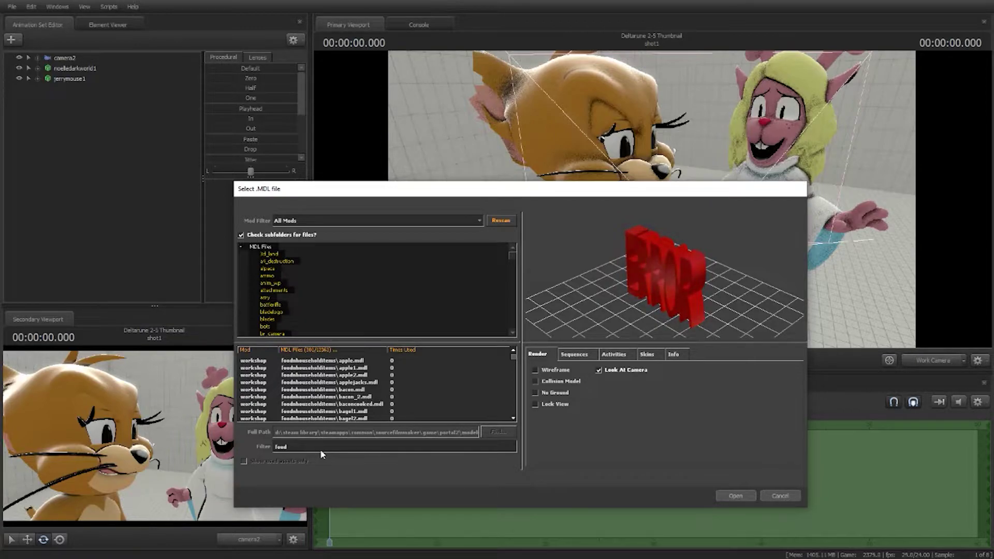
Preview the household food models in the "food"-filtered MDL list, from the apples and bagels through the bananas to the cheese wheels.
left_click(322, 359)
key("Down")
key("Down")
key("Down")
key("Down")
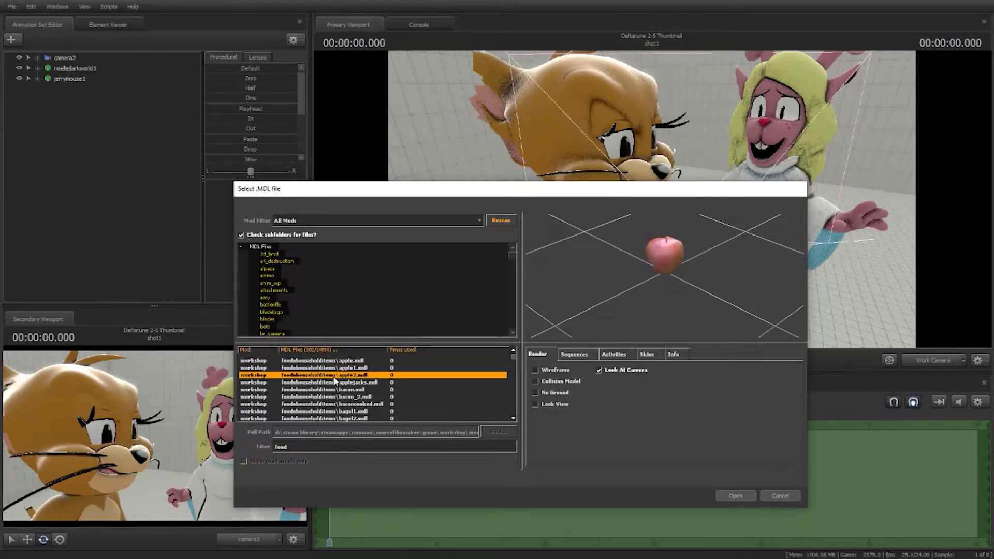
key("Down")
key("Down")
key("Down")
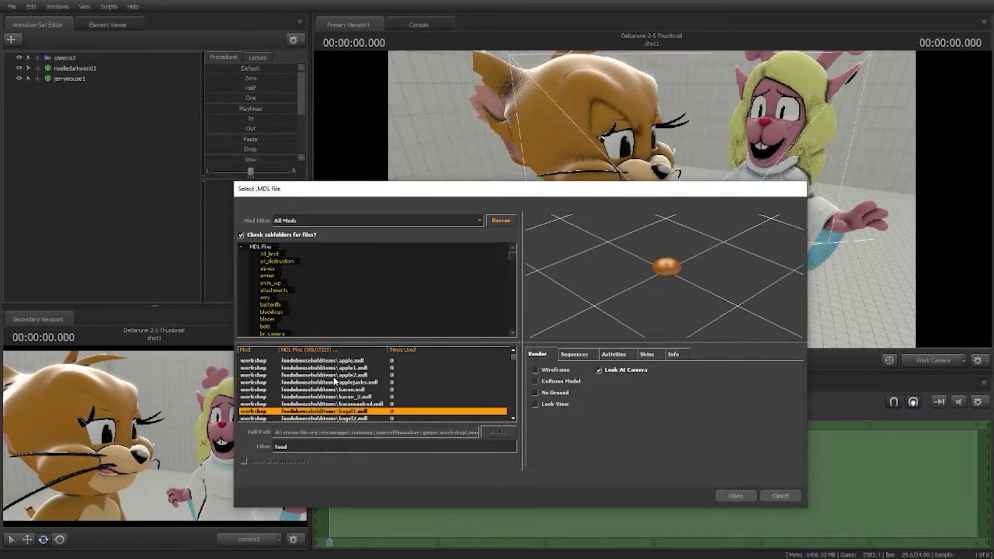
key("Down")
key("Down")
key("Down")
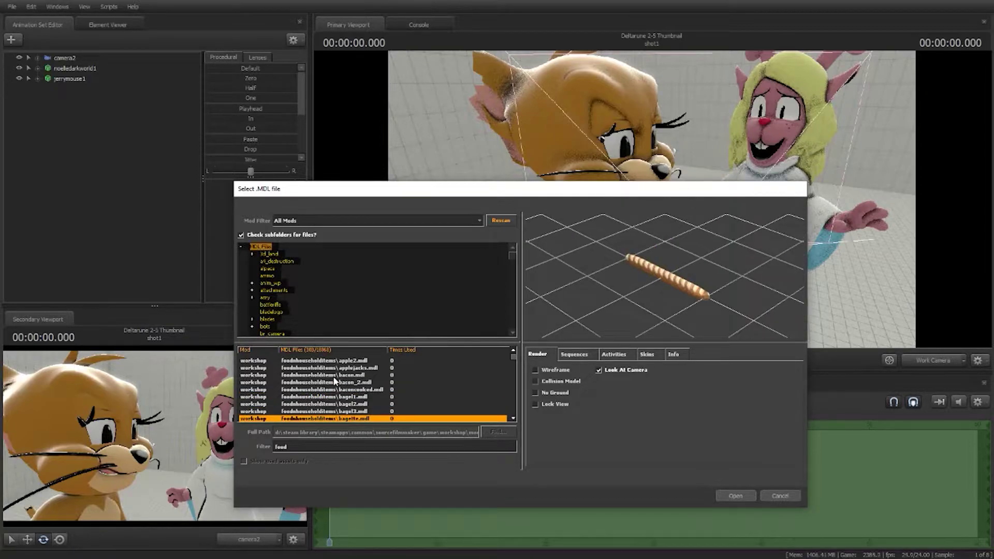
key("Down")
key("Down")
key("Down")
key("Down")
key("Down")
key("Down")
key("Down")
key("Down")
key("Down")
key("Down")
key("Down")
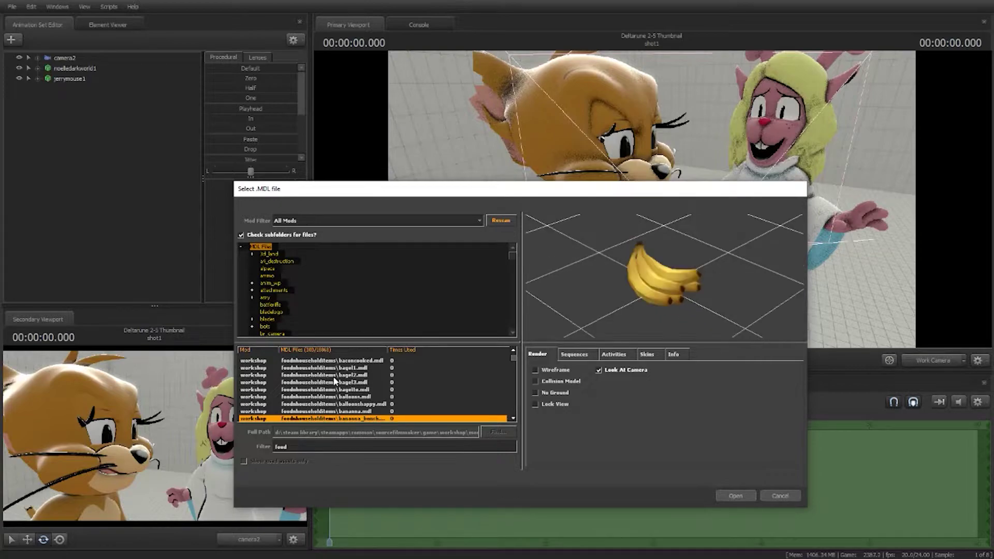
key("Down")
key("Down")
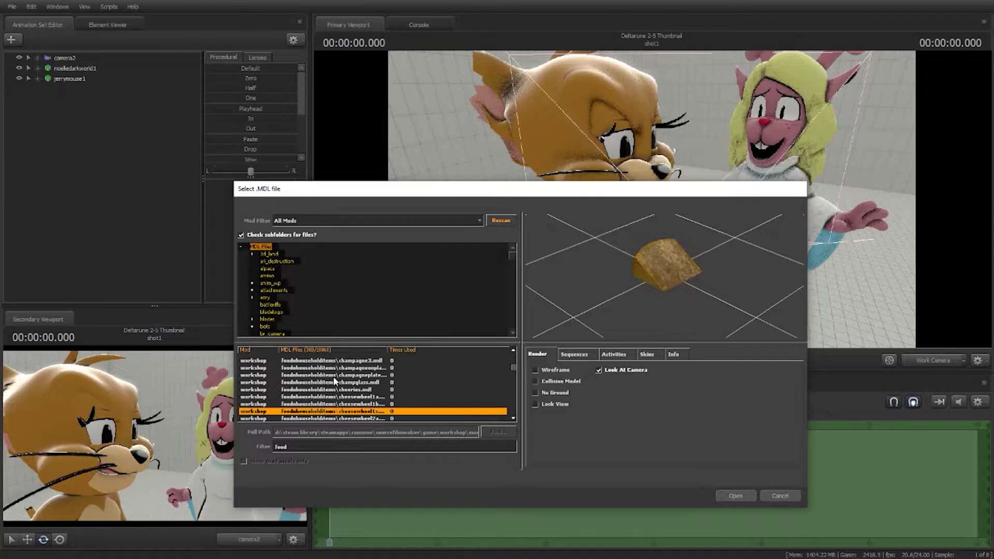
Compare the cheesewheel model variants in the preview.
key("Up")
key("Up")
key("Down")
key("Down")
key("Down")
key("Up")
key("Down")
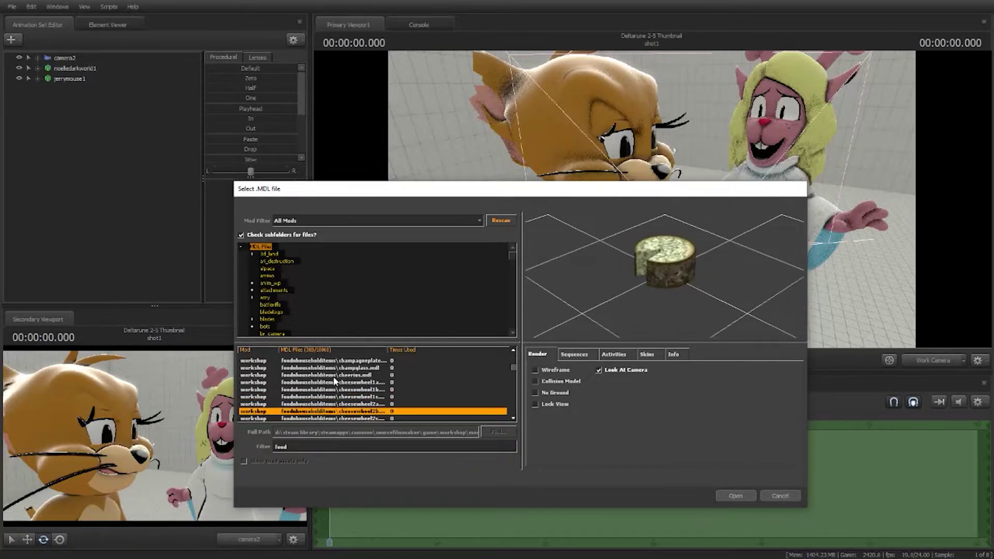
Preview the models following the cheese wheels, covering the chip bags, coconut models and cola bottles.
key("Down")
key("Down")
key("Down")
key("Down")
key("Down")
key("Down")
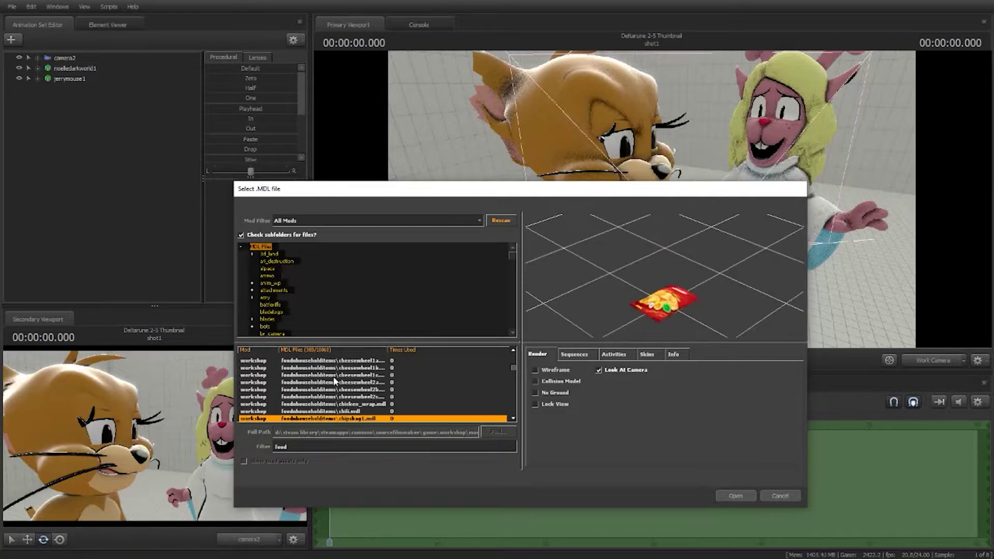
key("Down")
key("Down")
key("Down")
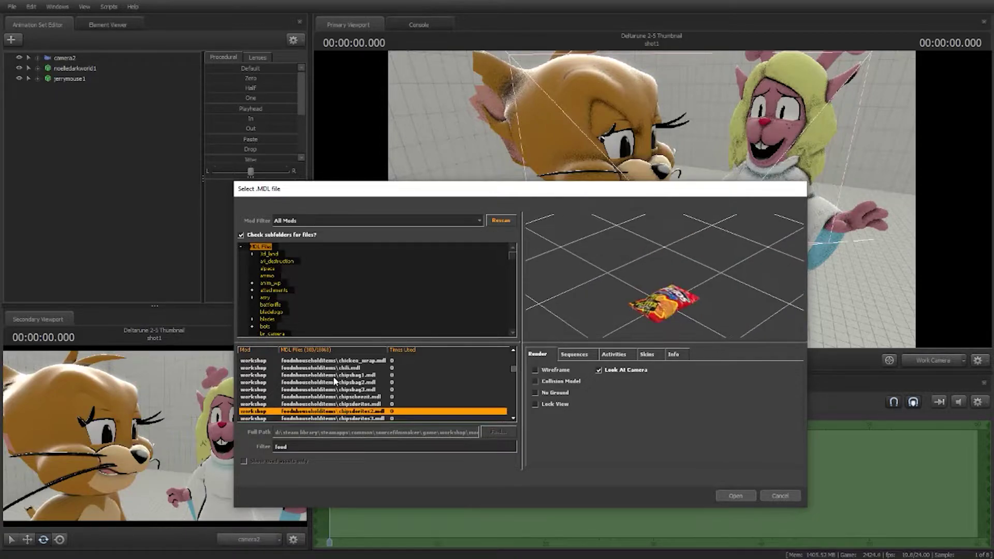
key("Up")
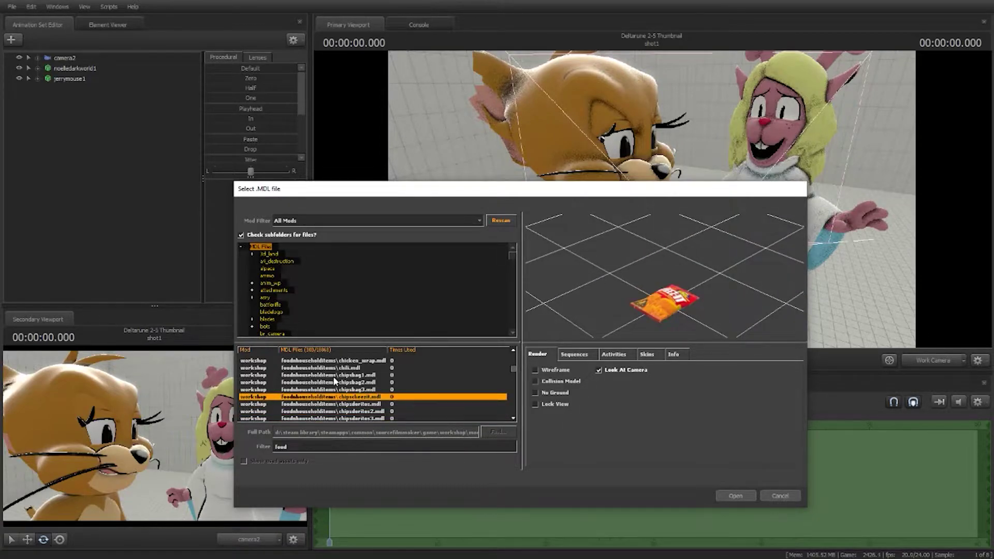
key("Down")
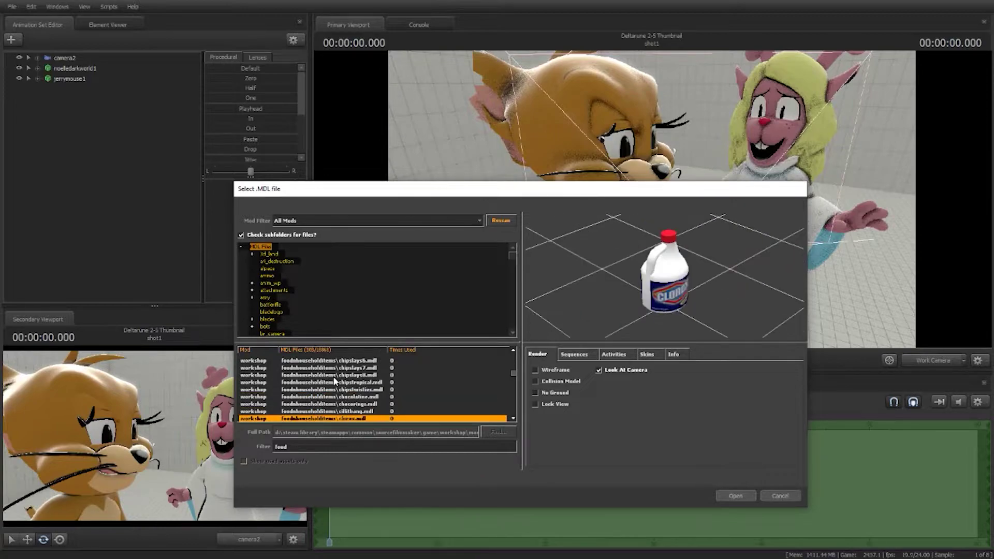
key("Down")
key("Down")
key("Up")
key("Up")
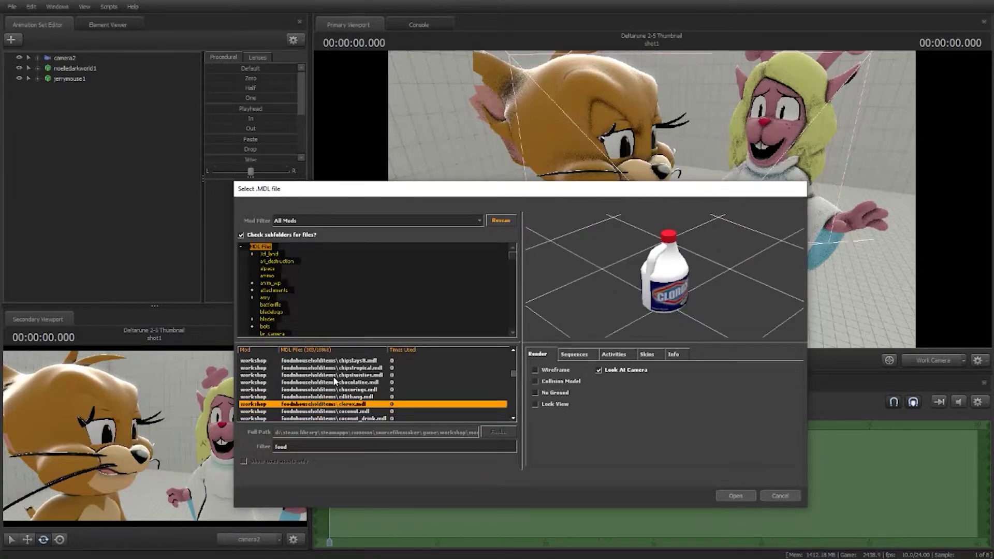
key("Down")
key("Down")
key("Down")
key("Down")
key("Down")
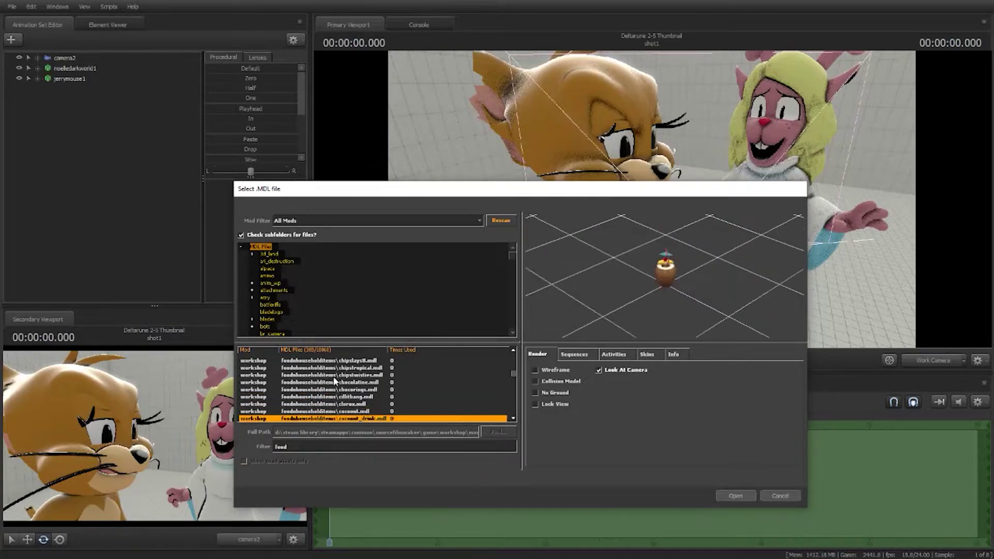
key("Down")
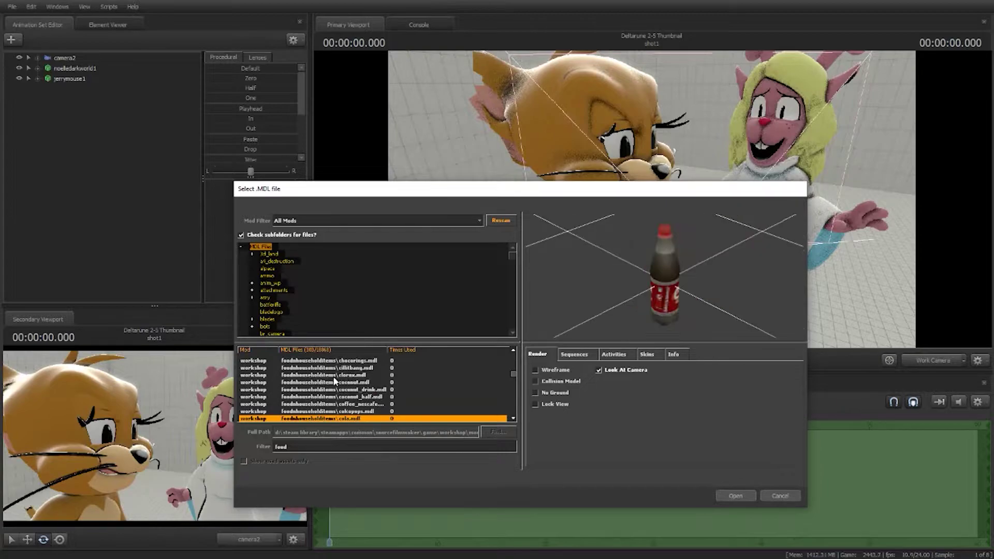
key("Down")
key("Down")
key("Down")
key("Down")
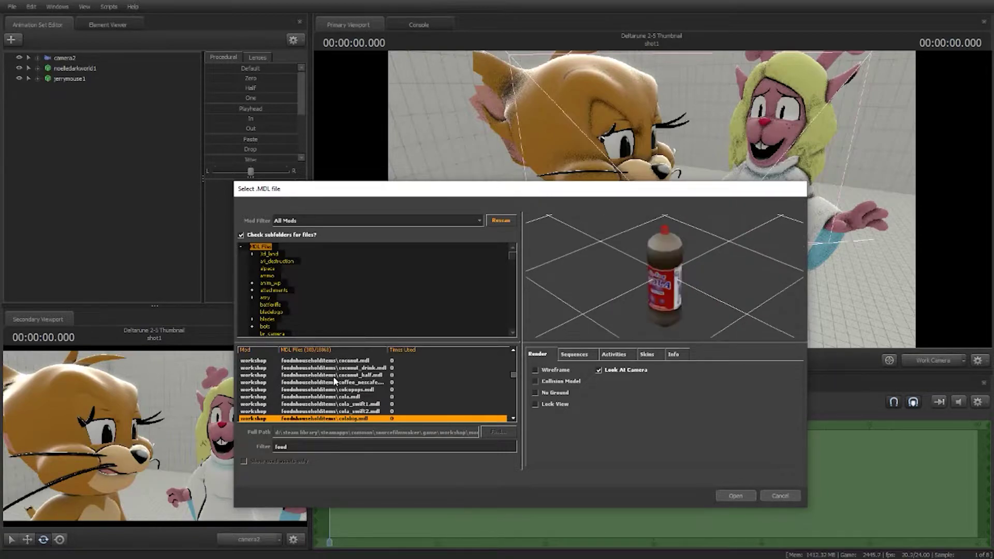
Preview the models from cola to the Kinder Surprise egg, and turn the egg's preview to inspect its labelled side.
key("Down")
key("Down")
key("Down")
key("Down")
key("Down")
key("Down")
key("Down")
key("Down")
key("Down")
key("Down")
key("Down")
key("Down")
key("Down")
key("Down")
key("Down")
key("Down")
key("Down")
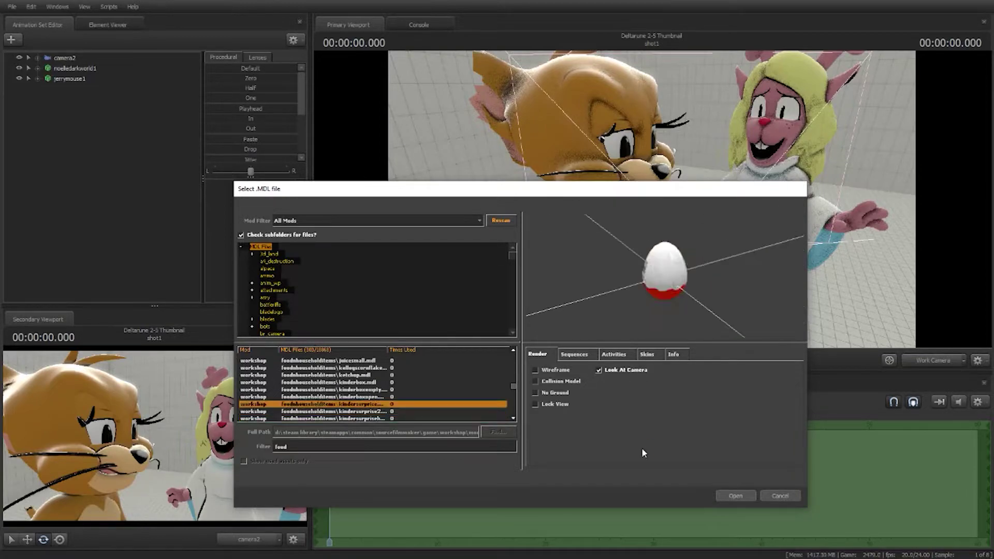
left_click_drag(673, 290, 736, 270)
left_click_drag(673, 311, 690, 319)
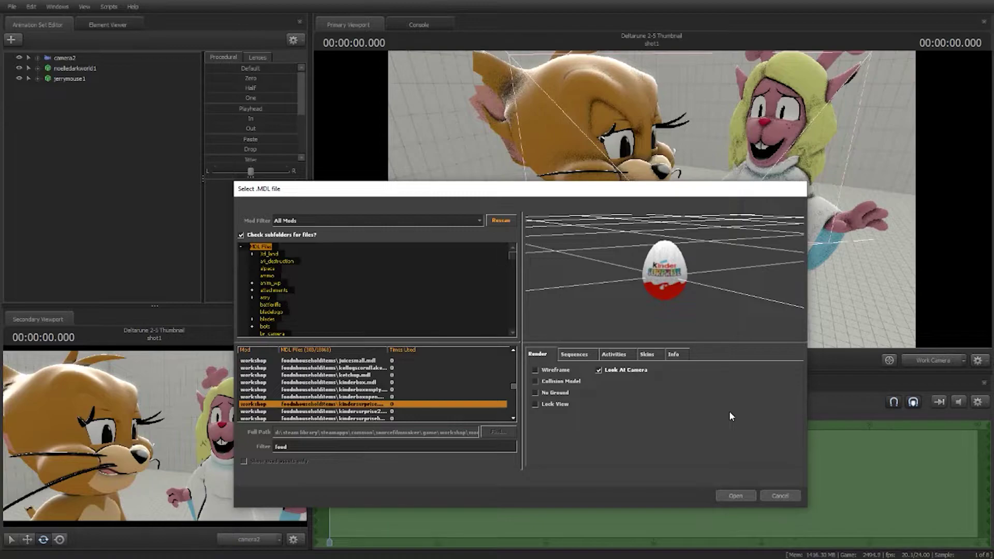
Preview the models following the Kinder Surprise eggs, from the leek and lettuce through the potato and soft drinks to the toilet paper.
key("Down")
key("Down")
key("Down")
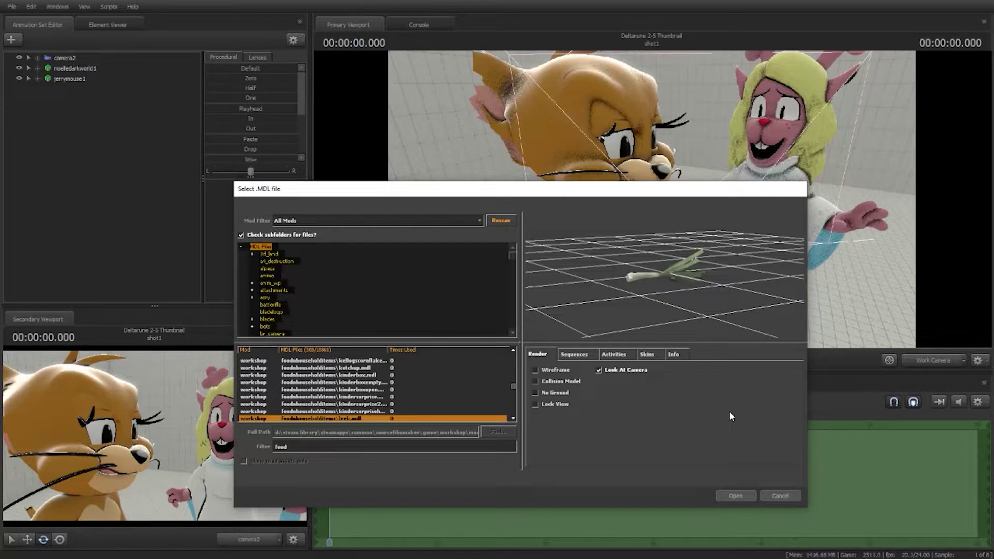
key("Down")
key("Down")
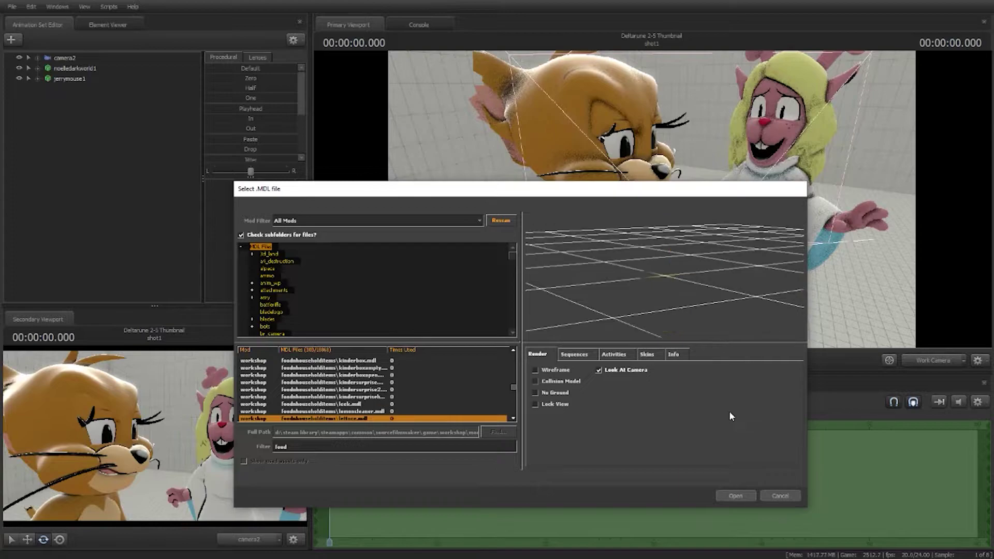
key("Down")
key("Down")
key("Down")
key("Down")
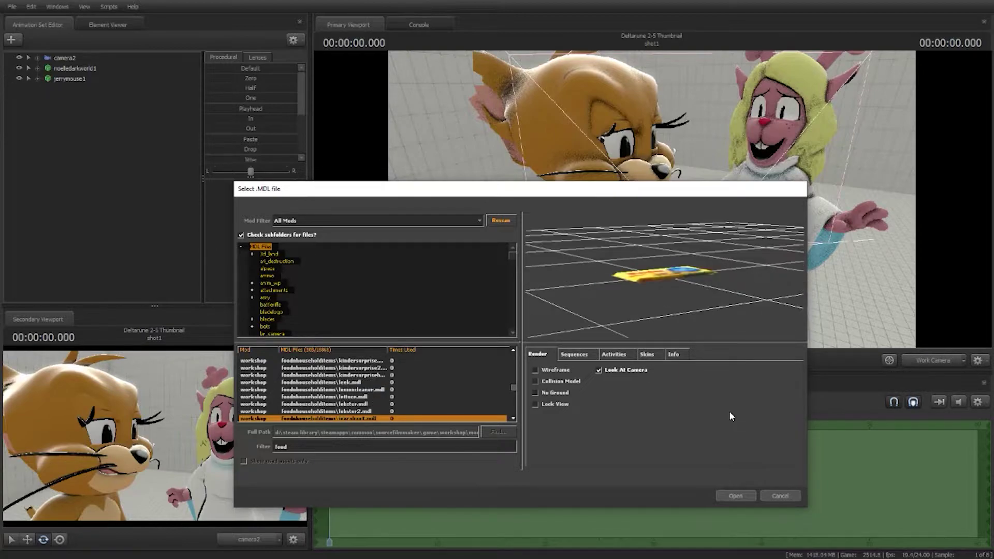
key("Down")
key("Down")
key("Down")
key("Down")
key("Down")
key("Down")
key("Down")
key("Down")
key("Down")
key("Down")
key("Down")
key("Down")
key("Down")
key("Down")
key("Down")
key("Down")
key("Down")
key("Down")
key("Down")
key("Down")
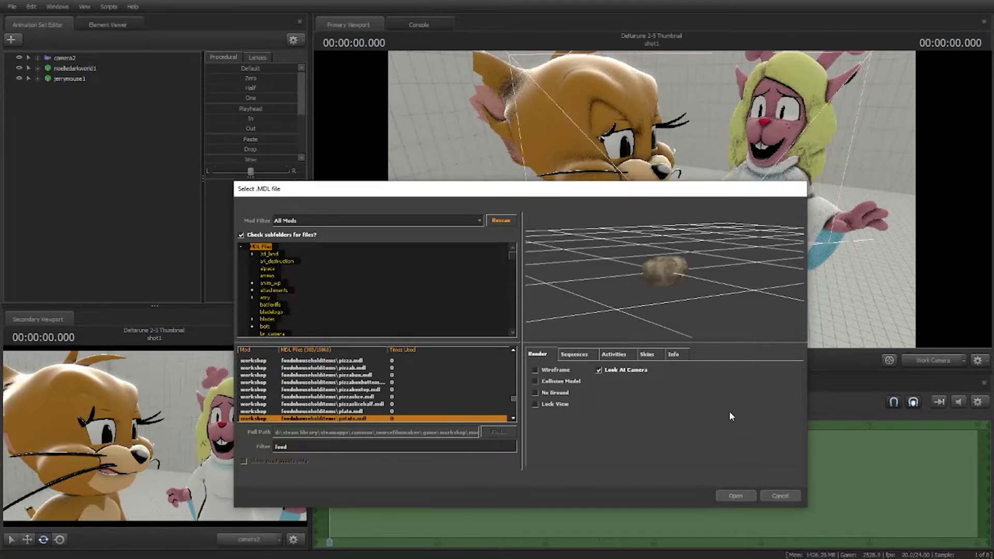
key("Down")
key("Down")
key("Down")
key("Down")
key("Down")
key("Down")
key("Down")
key("Down")
key("Down")
key("Down")
key("Down")
key("Down")
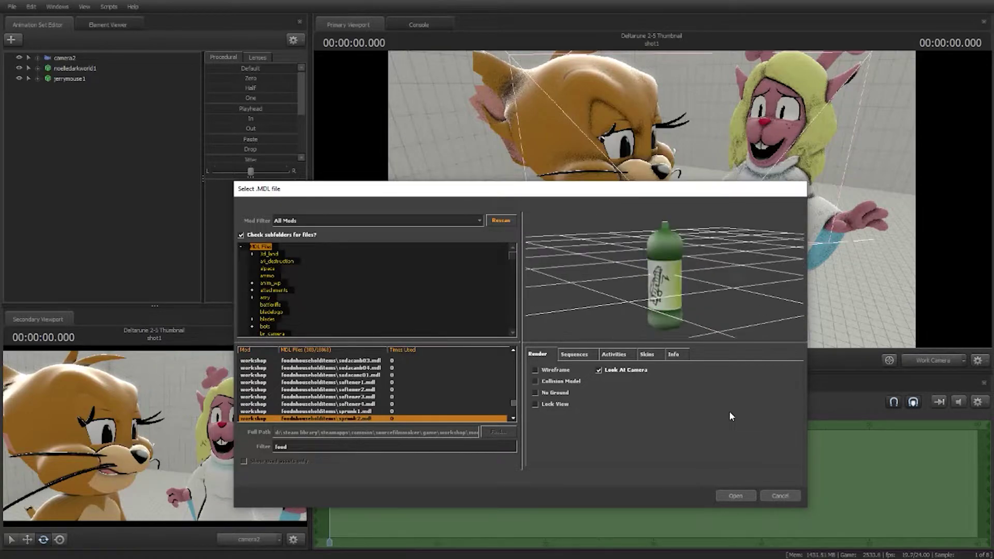
key("Down")
key("Down")
key("Down")
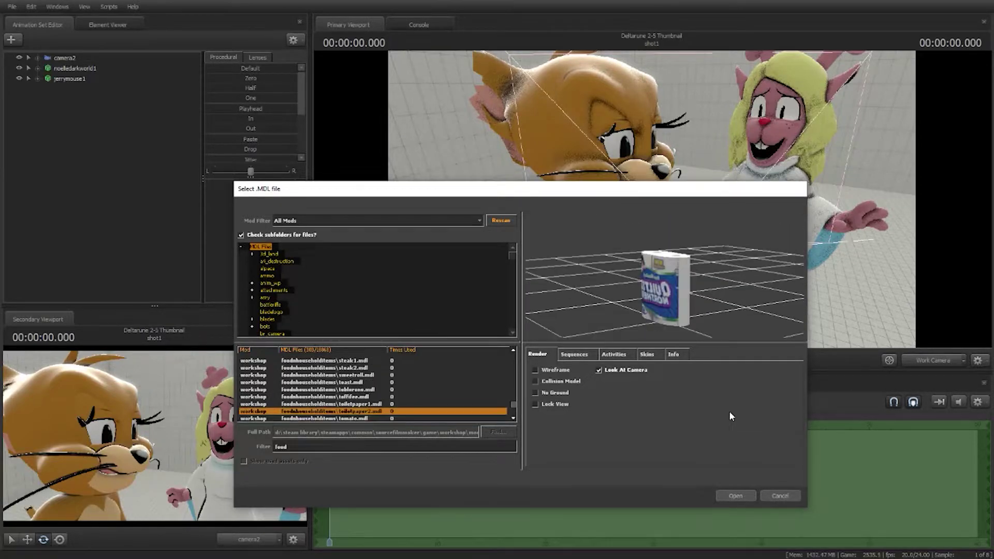
Preview the models around the toilet paper, from the Toffifee box through the tomato, trolleys and turkeys to the turkey leg.
key("Down")
key("Down")
key("Down")
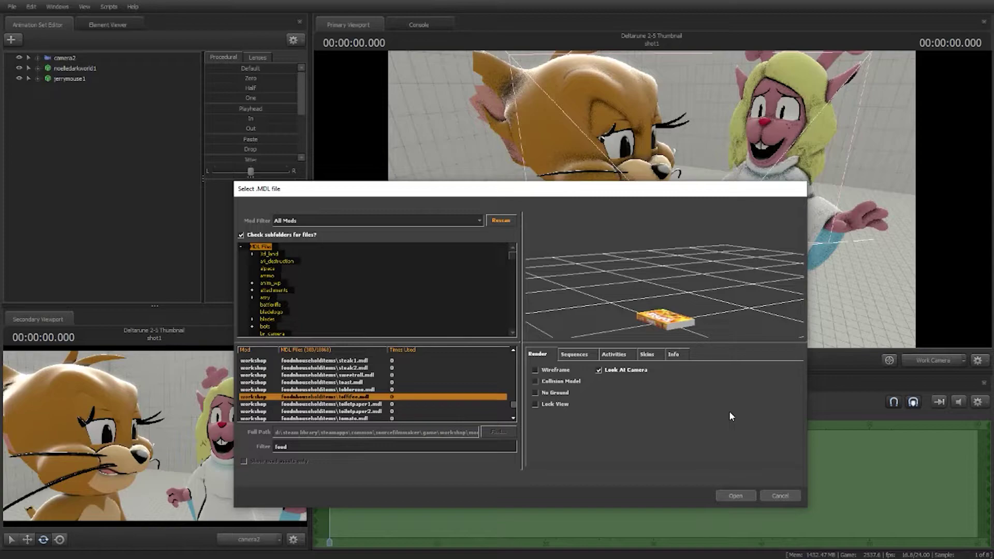
key("Down")
key("Up")
key("Up")
key("Up")
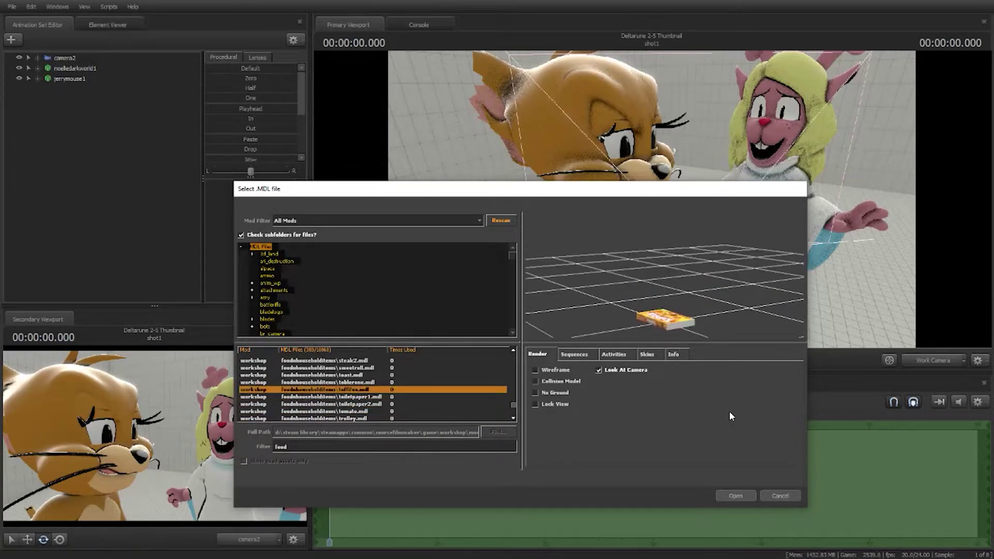
key("Down")
key("Down")
key("Down")
key("Down")
key("Down")
key("Down")
key("Down")
key("Down")
key("Down")
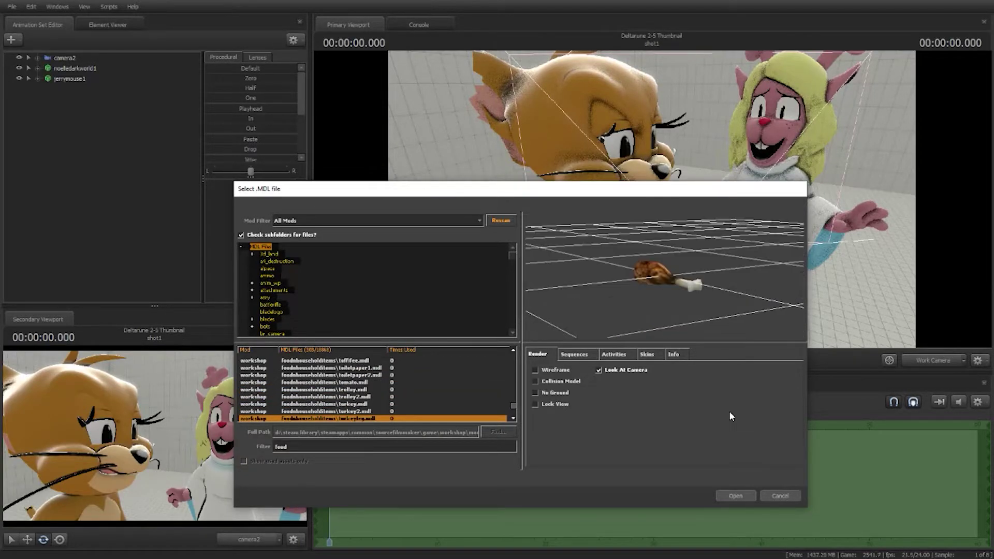
Preview the models following the turkey leg, from the watermelon pieces and wine bottles to the food tray.
key("Down")
key("Down")
key("Down")
key("Down")
key("Down")
key("Down")
key("Down")
key("Down")
key("Down")
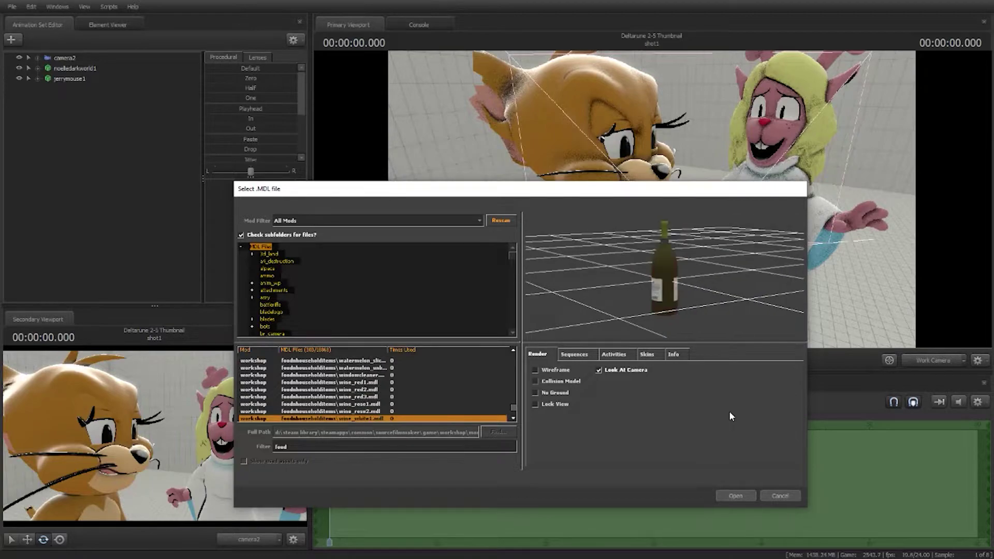
key("Down")
key("Down")
key("Down")
key("Down")
key("Down")
key("Down")
key("Down")
key("Down")
key("Down")
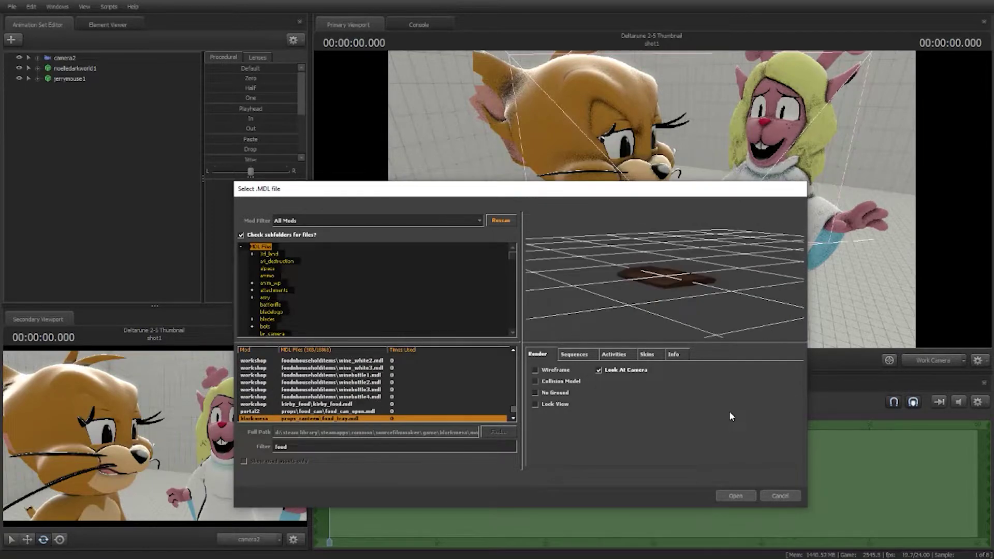
Go through the remaining food models and add the cheesewheel1c wedge to the scene.
key("Down")
key("Down")
key("Down")
key("Down")
key("Down")
key("Down")
key("Down")
key("Down")
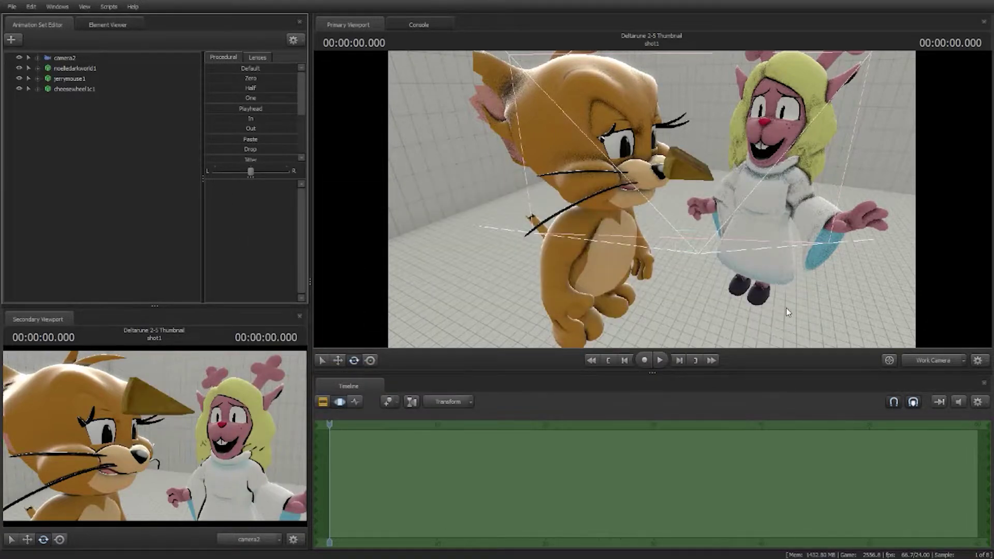
Add a scale control to the cheese wedge model.
left_click_drag(787, 310, 725, 309)
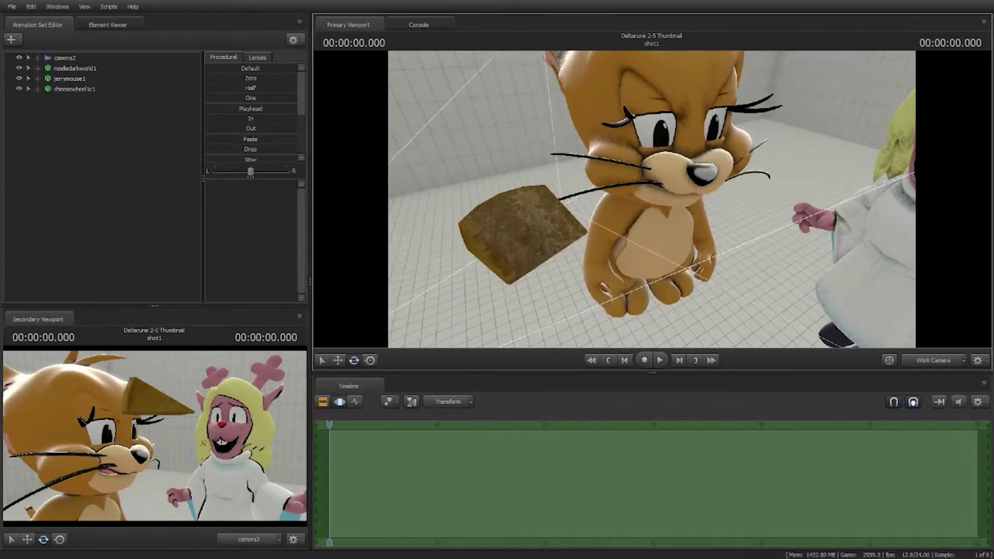
left_click(69, 79)
right_click(71, 88)
right_click(67, 91)
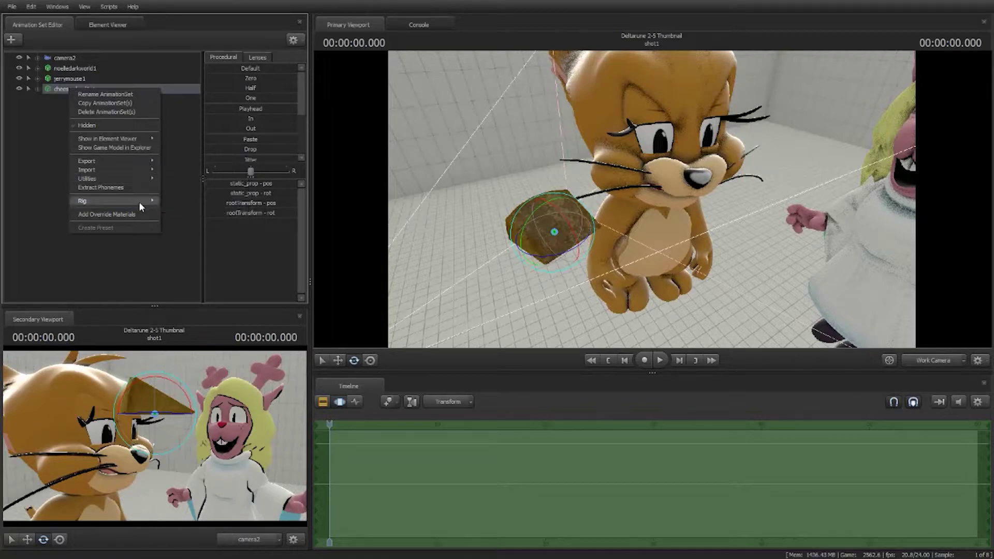
mouse_move(135, 181)
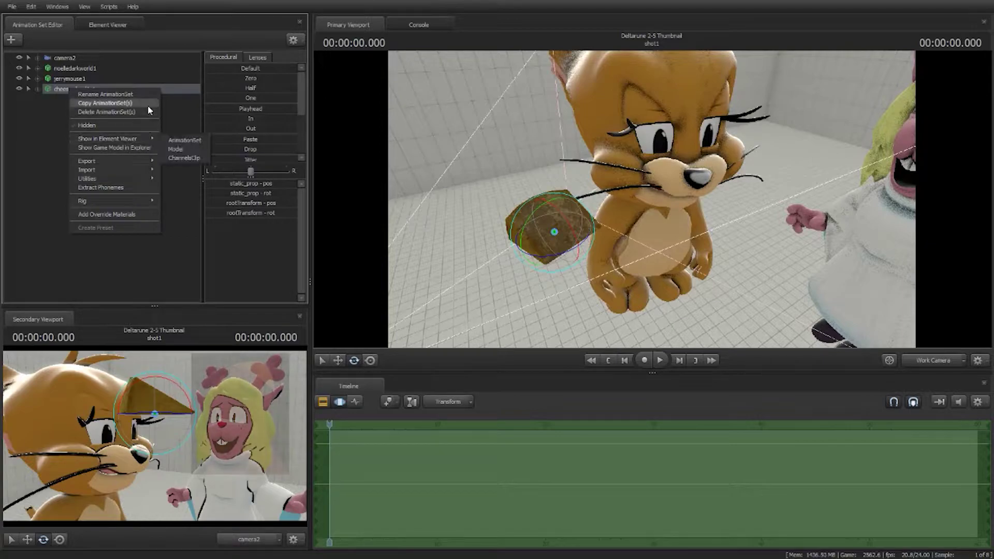
mouse_move(133, 205)
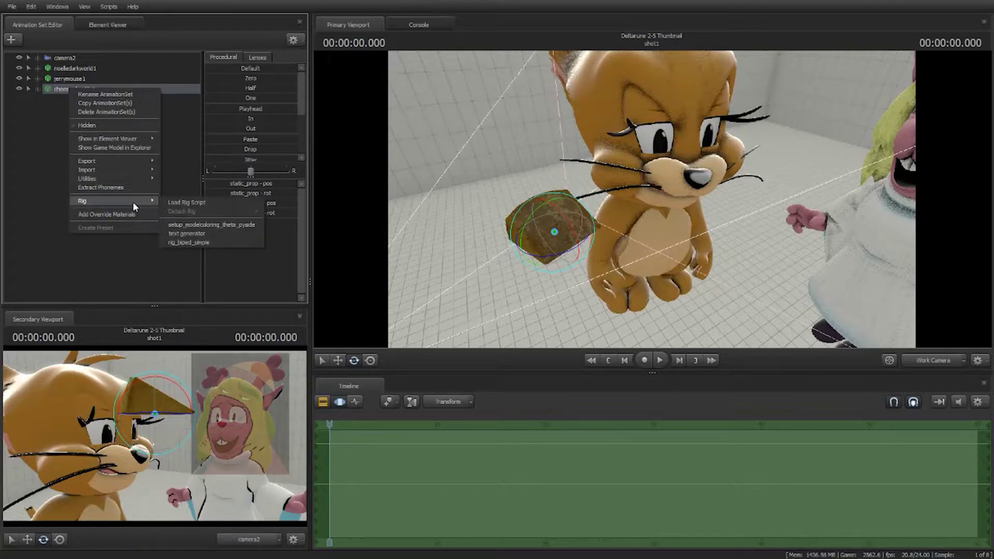
left_click(60, 90)
right_click(108, 88)
mouse_move(185, 163)
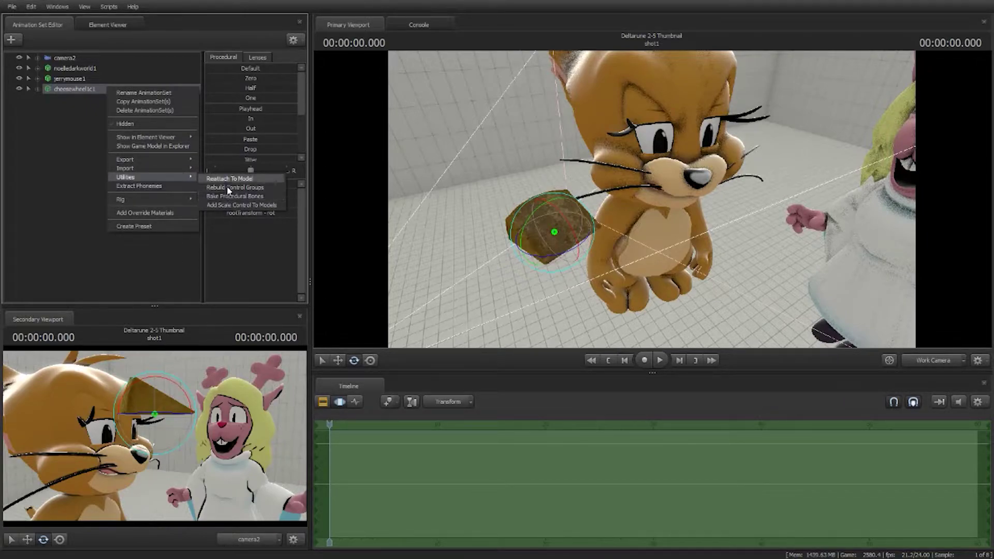
left_click(231, 209)
Move the cheese wedge in front of Jerry's face, into the gap between him and Noelle.
left_click_drag(532, 216, 564, 228)
key("s")
left_click(77, 90)
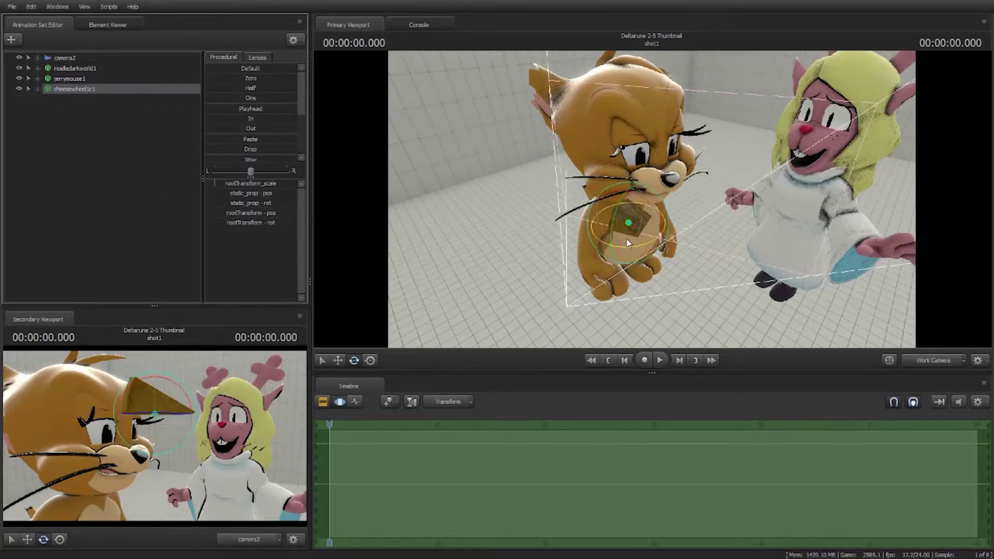
left_click_drag(643, 243, 610, 143)
key("w")
left_click_drag(644, 222, 725, 190)
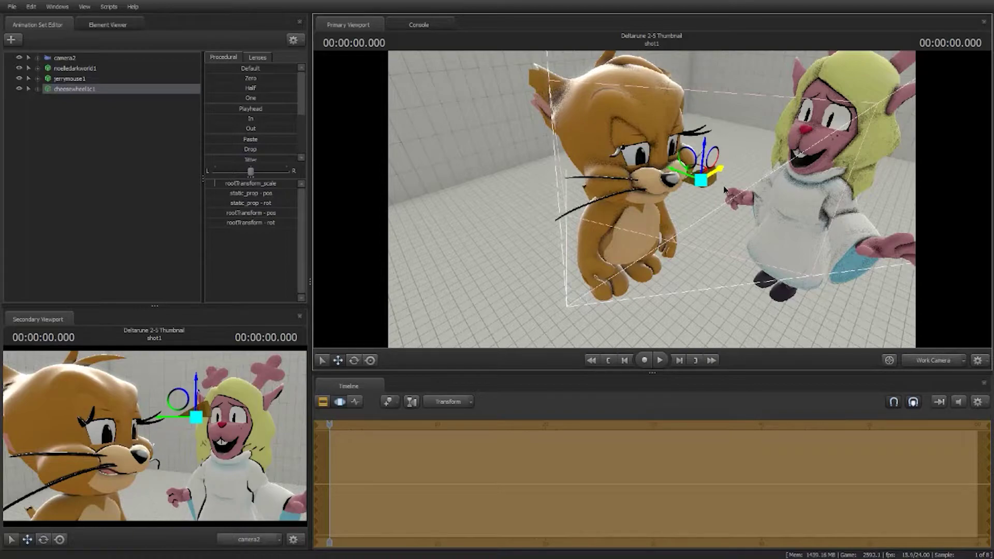
Enlarge the cheese wedge with its rootTransform_scale control.
left_click(585, 215, "ctrl")
left_click_drag(585, 215, 574, 237)
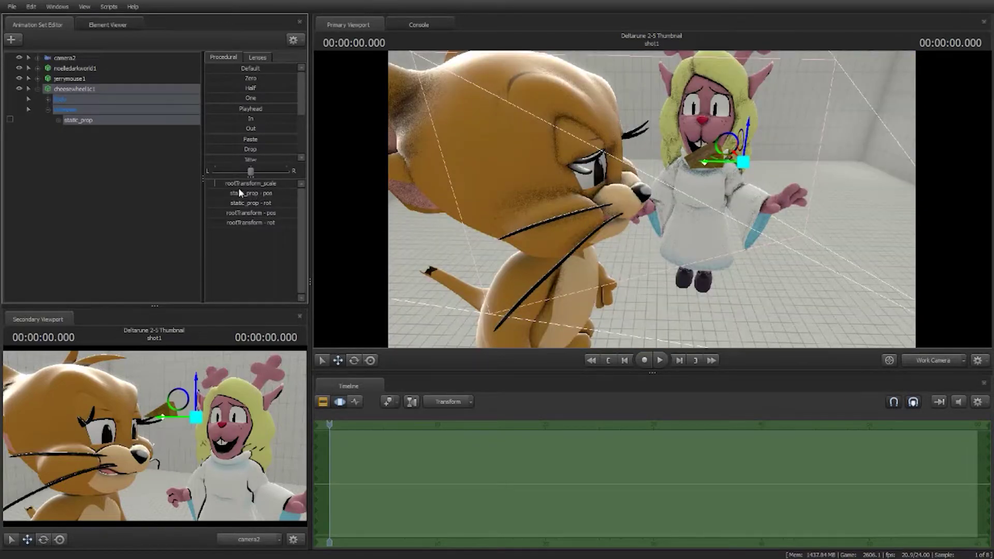
mouse_move(239, 185)
left_mouse_down()
mouse_move(258, 184)
mouse_move(235, 184)
left_mouse_up()
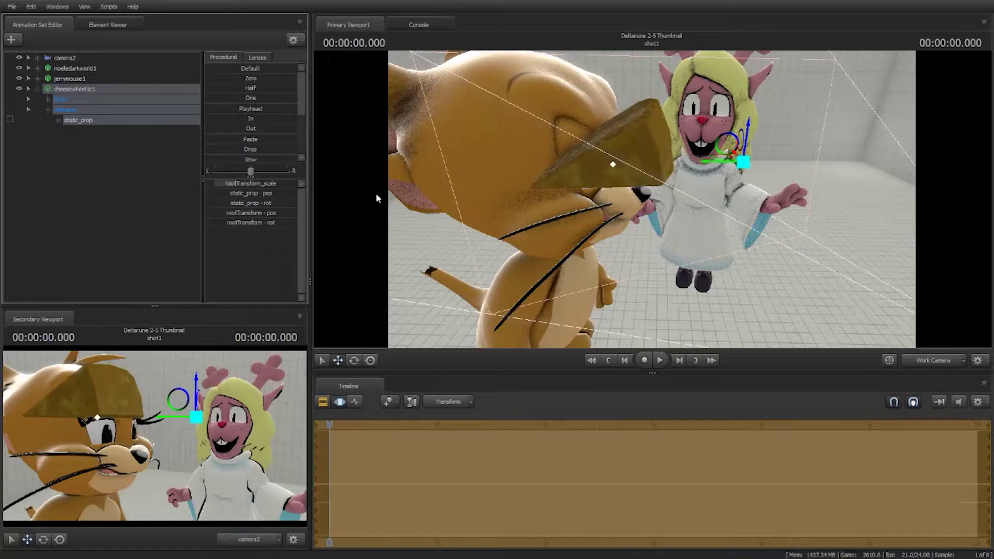
Try to shift and rotate the enlarged cheese wedge with all its controls selected, and undo the rotation.
left_click_drag(712, 164, 756, 136)
key("e")
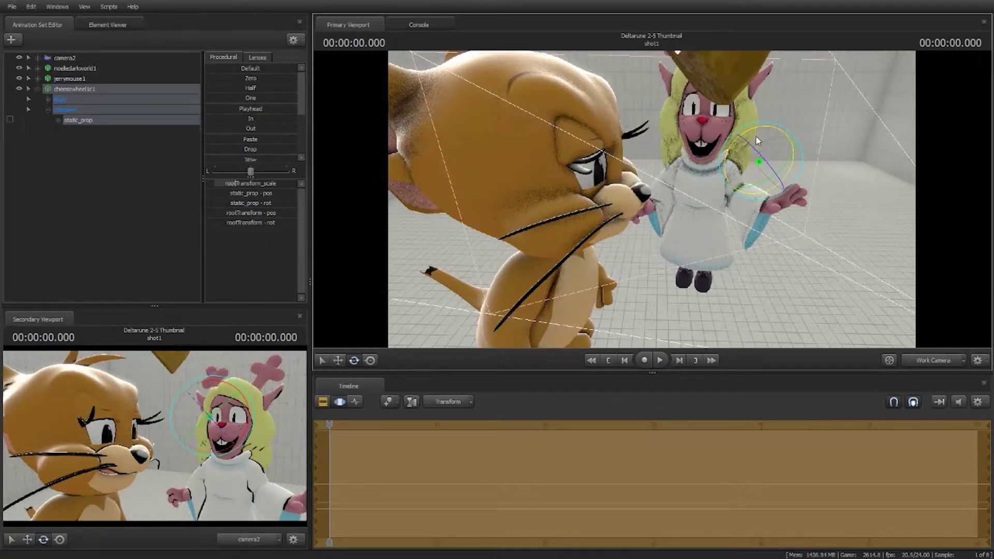
key("ctrl+z")
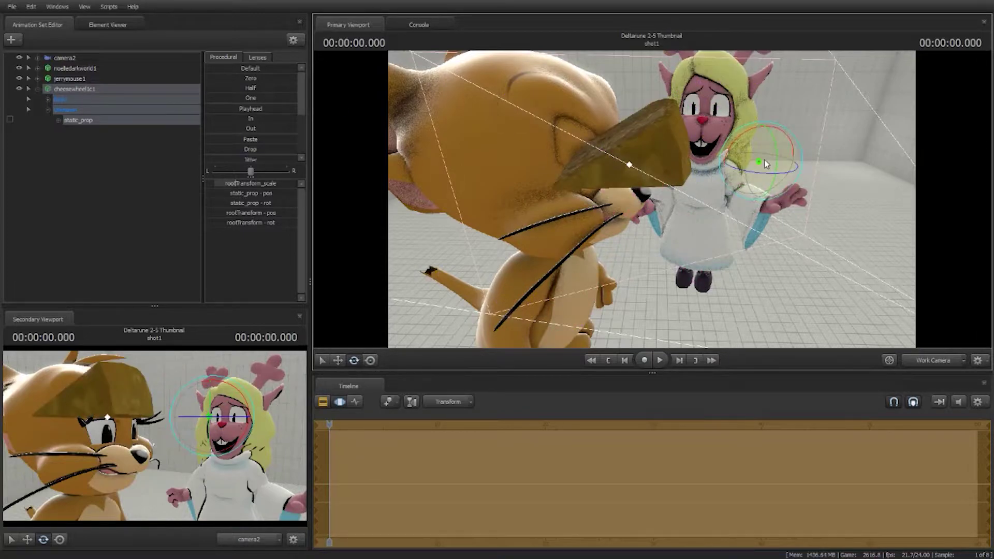
Position and angle the cheese wedge at Jerry's mouth using its rootTransform control.
left_click(760, 163, "ctrl")
left_click_drag(738, 157, 668, 169)
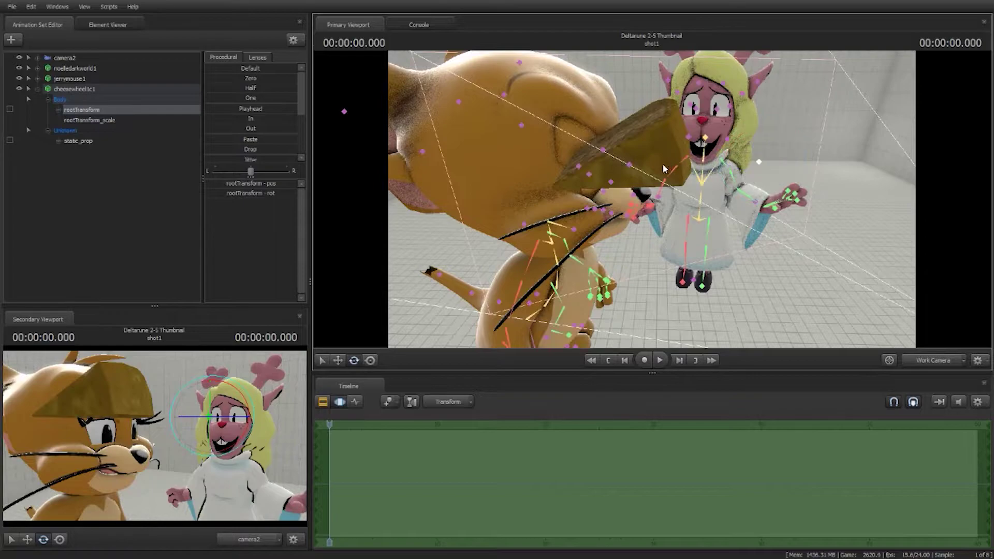
left_click(630, 166)
left_click_drag(601, 171, 731, 170)
left_click(741, 166, "ctrl")
left_click(754, 164, "ctrl")
key("ctrl")
key("ctrl")
left_click(744, 161)
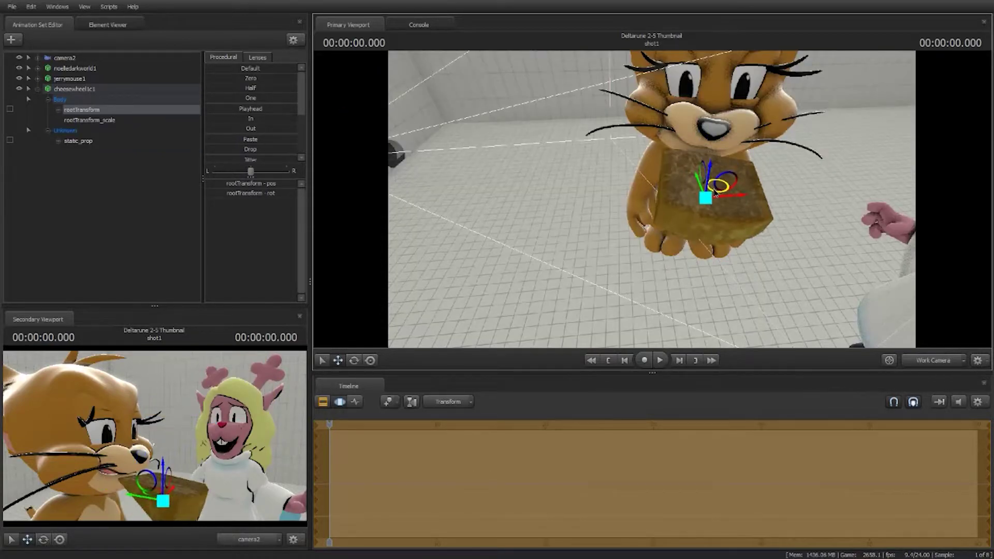
left_click_drag(715, 192, 759, 199)
left_click(713, 198, "ctrl")
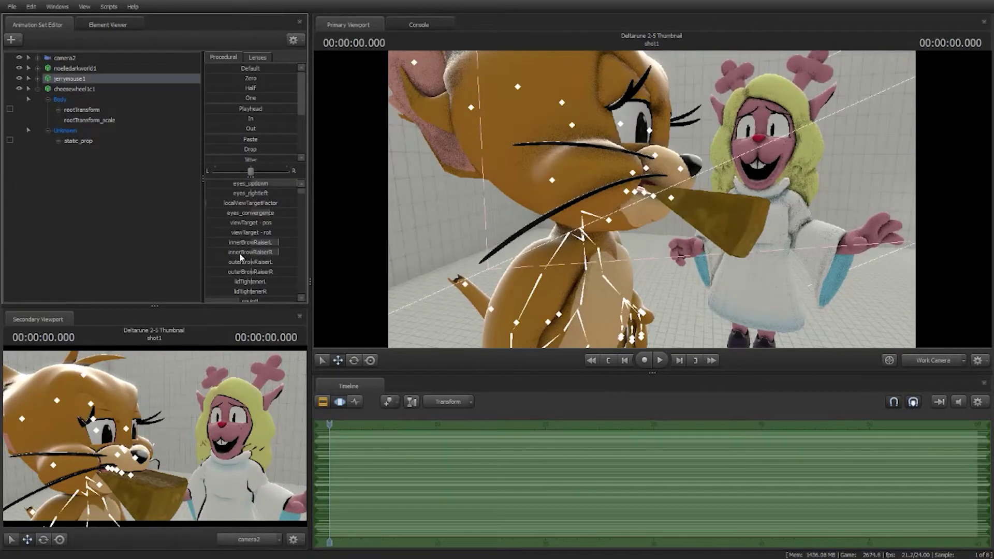
Raise Jerry's GK facial control to a little over a third of its range.
scroll(241, 257, "down", 3)
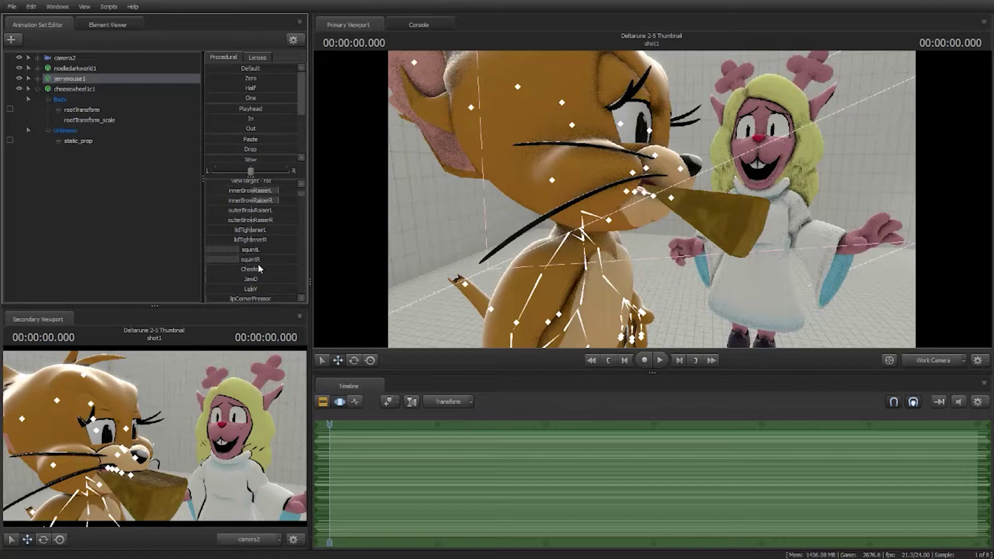
scroll(260, 269, "down", 3)
left_click_drag(208, 267, 241, 266)
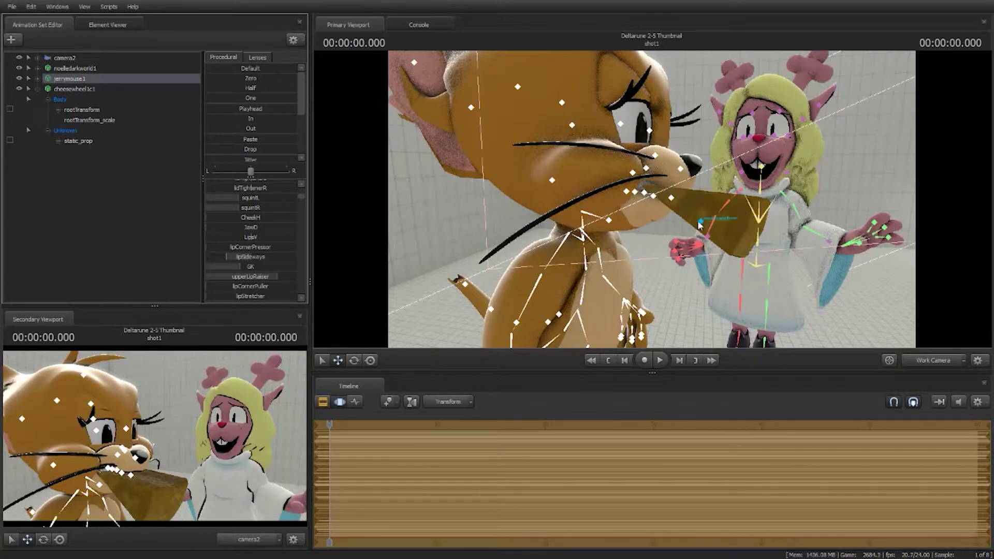
Tuck the cheese wedge closer into Jerry's mouth using its rootTransform control, and check the fit from other angles.
left_click(699, 224)
left_click_drag(686, 209, 662, 201)
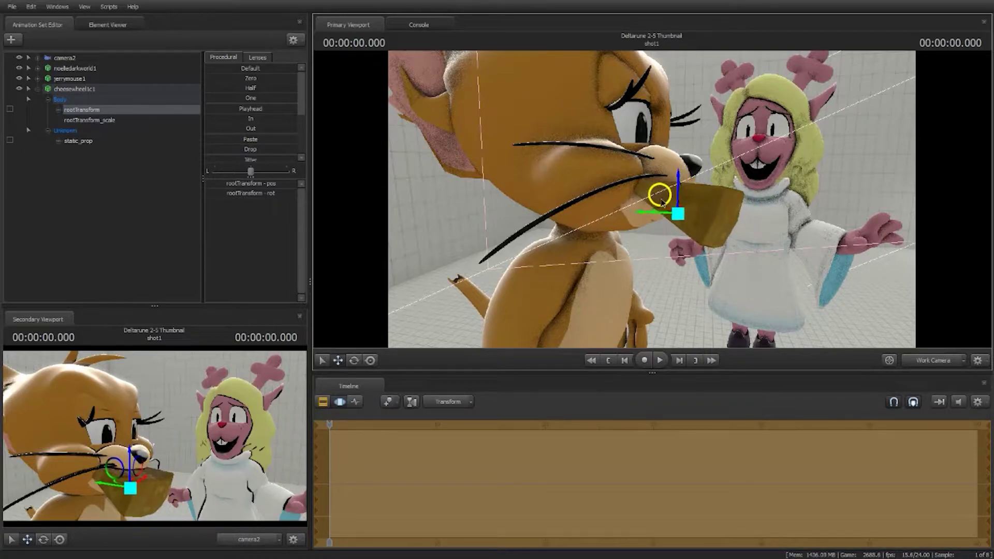
key("d")
left_click_drag(731, 224, 667, 205)
left_click(742, 247)
key("s")
left_click_drag(742, 247, 776, 256)
key("a")
key("s")
Remove Jerry's eye squint by setting squintL and squintR to zero.
left_click(70, 79)
scroll(258, 245, "down", 3)
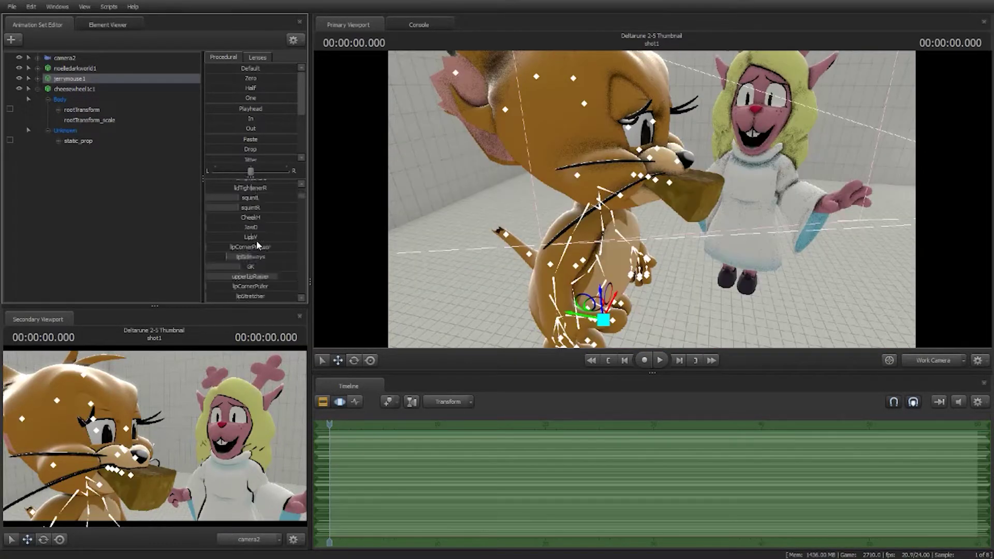
left_click(250, 198)
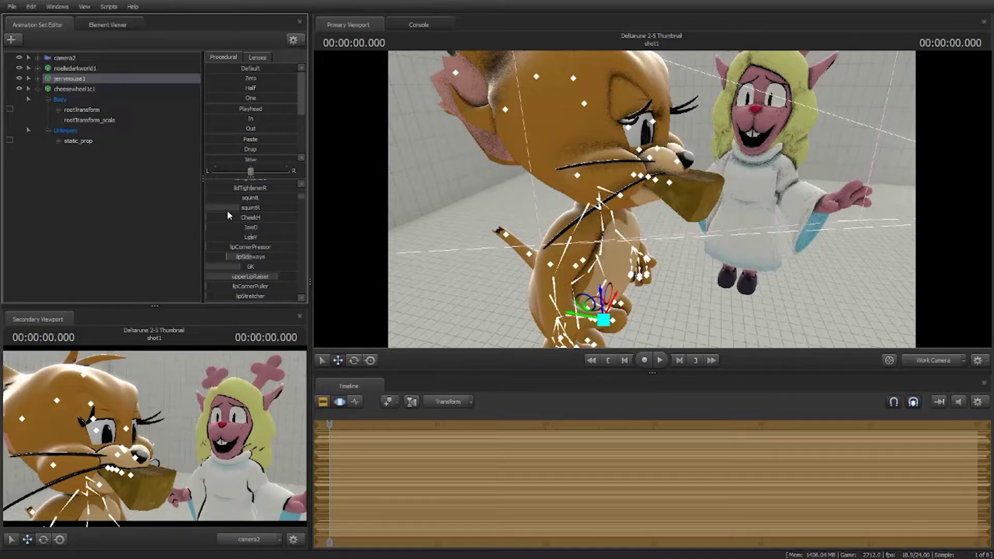
left_click_drag(238, 208, 206, 207)
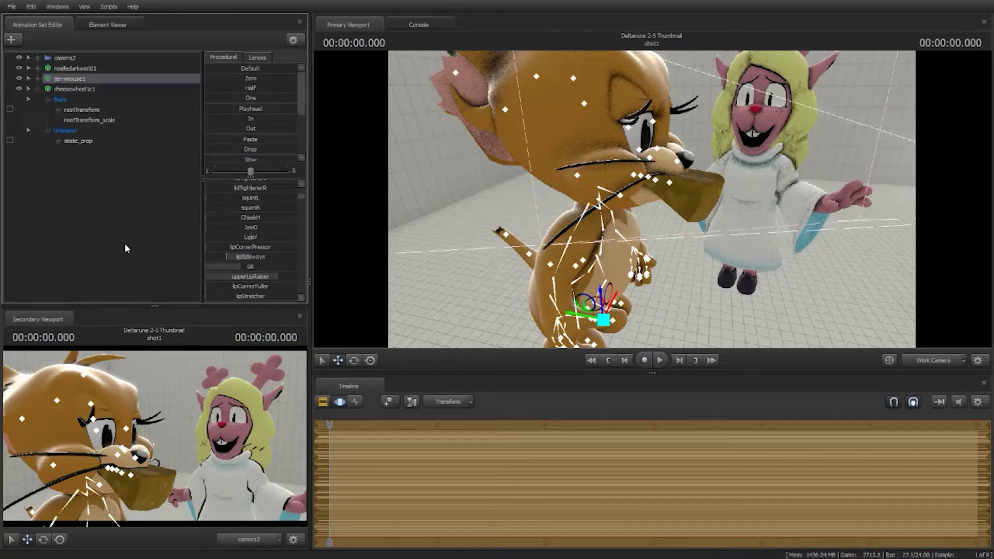
Set Jerry's innerBrowRaiserL and innerBrowRaiserR to 0.5 and lower his outer brow raisers.
scroll(254, 244, "up", 4)
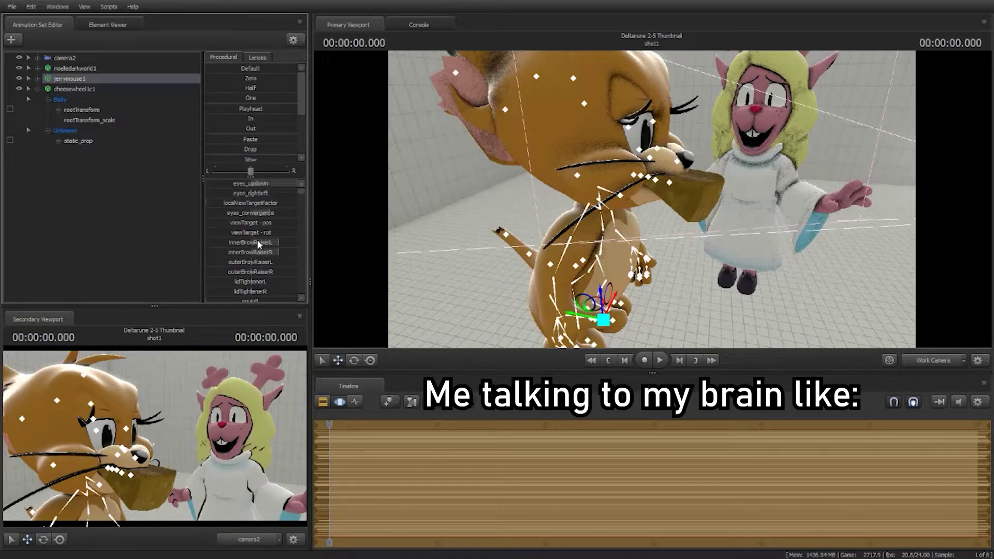
scroll(258, 244, "down", 2)
left_click_drag(254, 211, 275, 210)
mouse_move(206, 210)
left_mouse_down()
mouse_move(267, 210)
mouse_move(207, 210)
left_mouse_up()
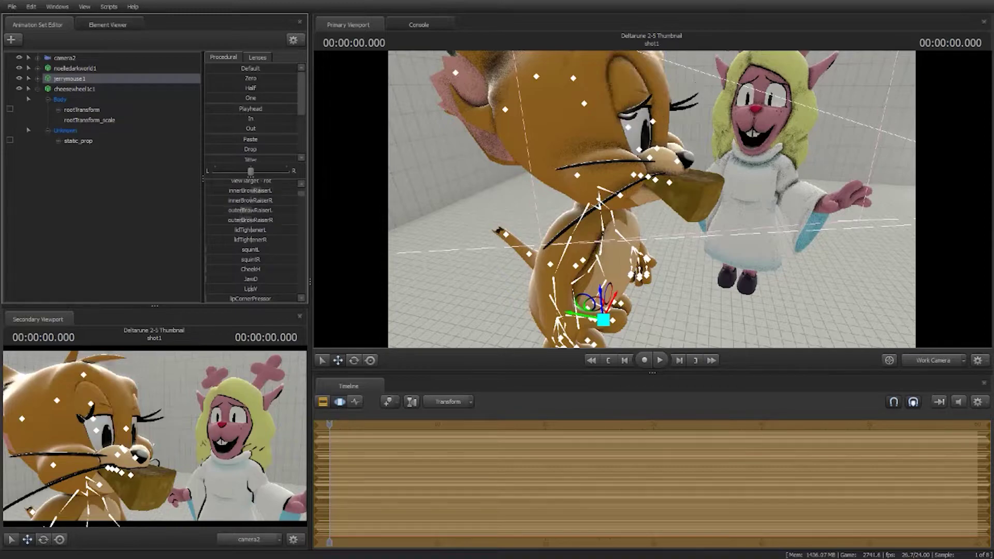
double_click(252, 202)
type("5")
key("Return")
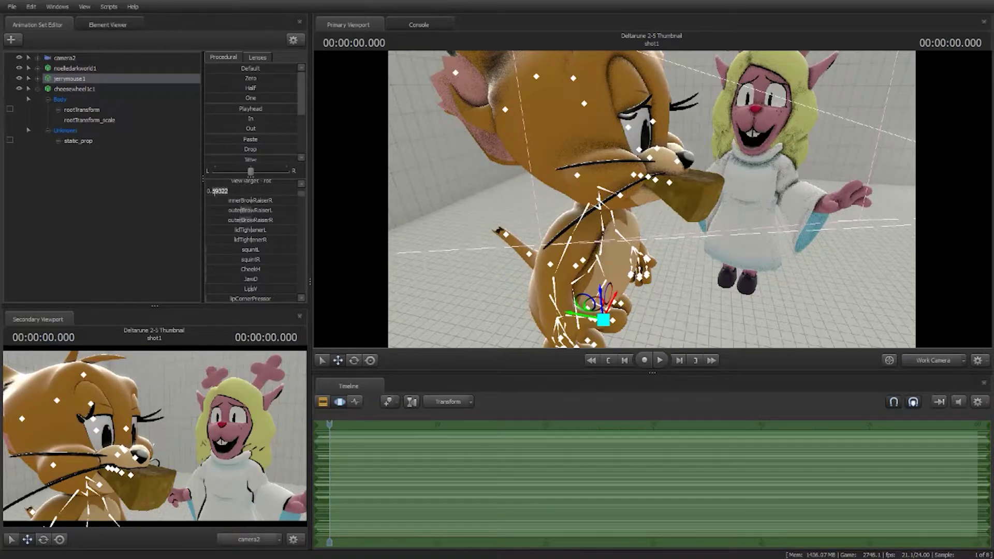
key("Return")
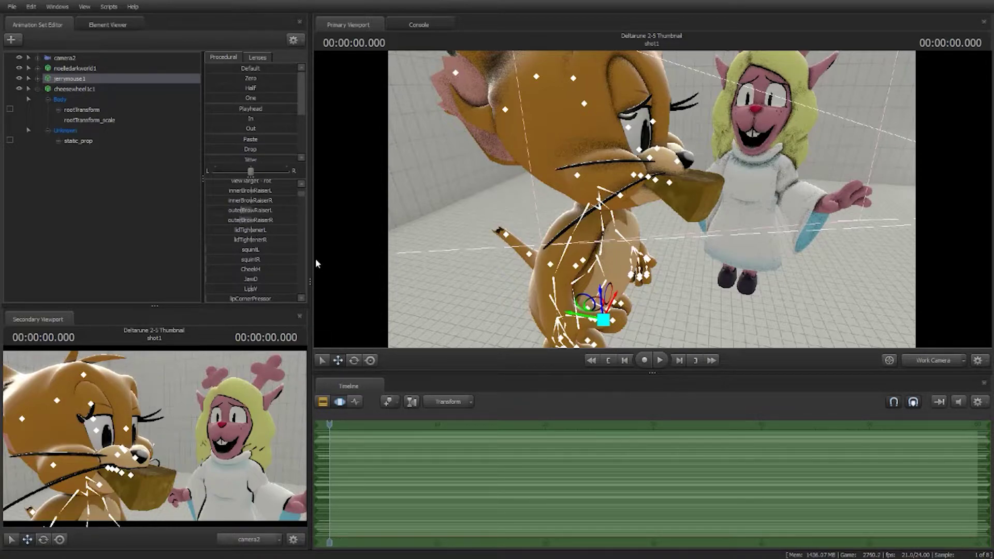
scroll(228, 230, "down", 5)
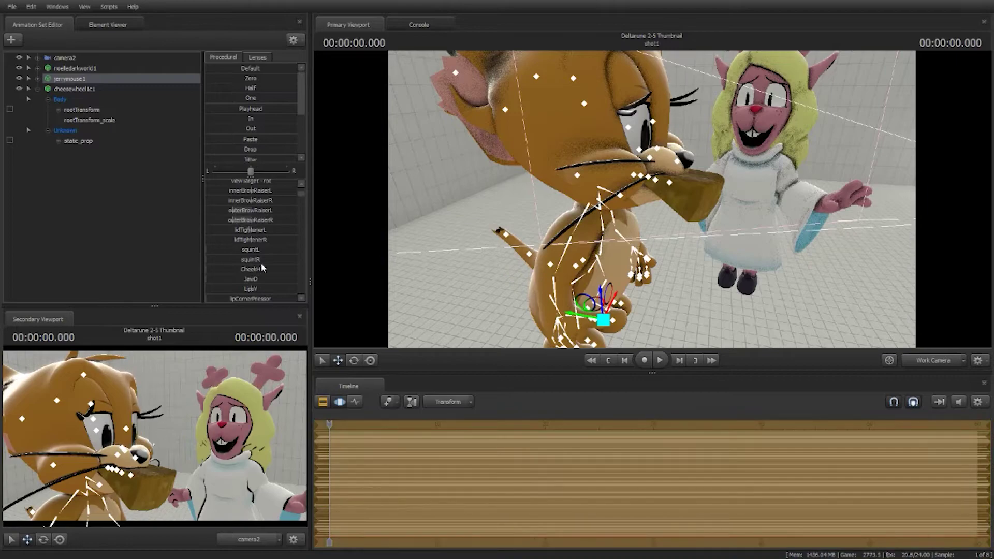
Rotate Jerry's right collar (bip_collar_R) and arm bones so the arm swings forward, undoing the last misplaced rotation.
left_click(719, 280)
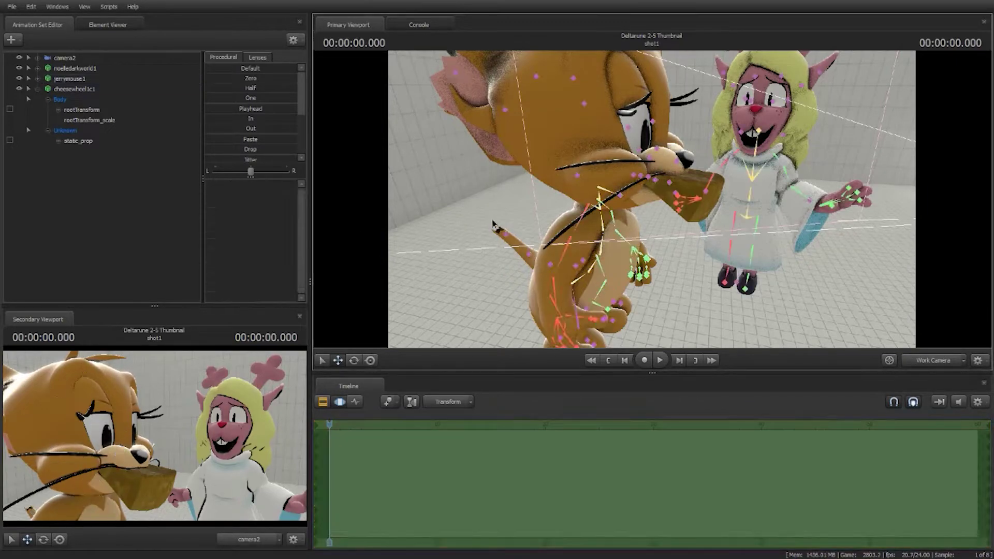
left_click_drag(720, 280, 572, 248)
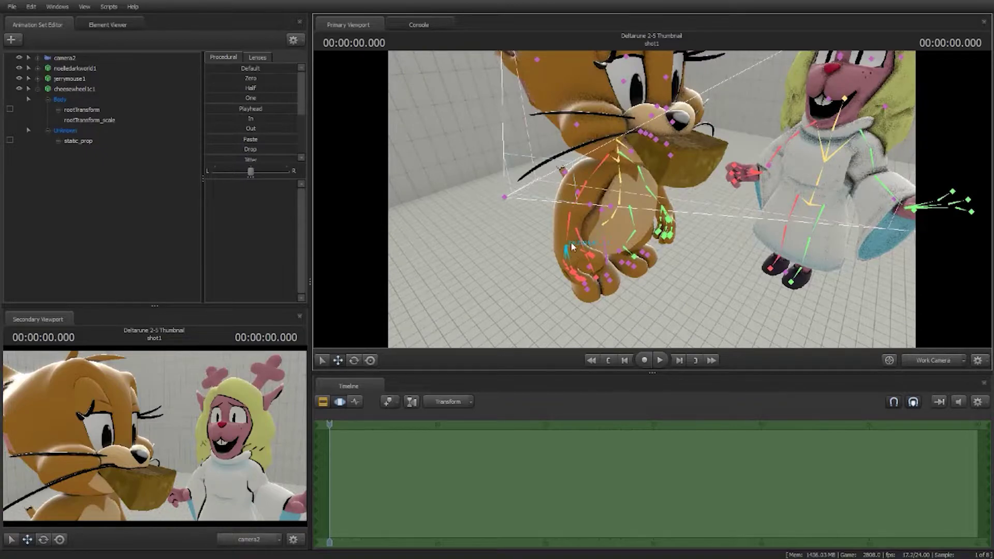
left_click(592, 179)
left_click_drag(593, 179, 587, 156)
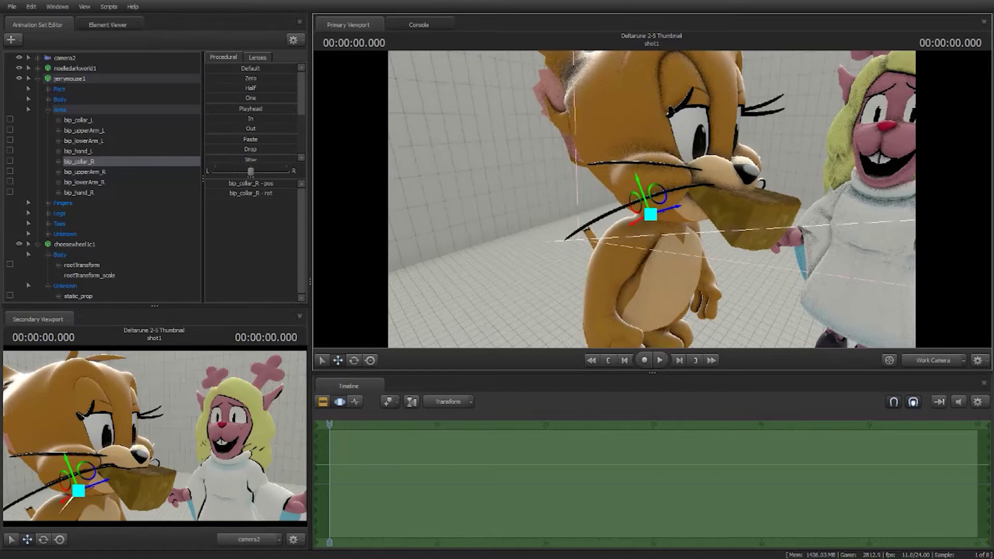
key("e")
left_click_drag(654, 203, 616, 207)
left_click(615, 247)
left_click_drag(639, 243, 645, 274)
key("ctrl+z")
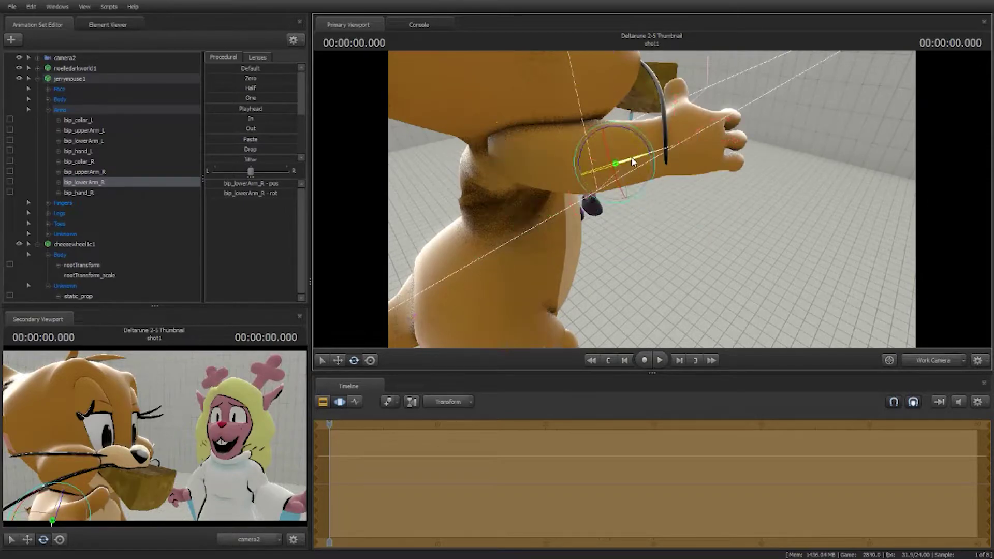
Rotate Jerry's right arm and hand bones, including bip_hand_R, to bring the open hand up beside the cheese wedge.
left_click(550, 161, "ctrl")
left_click_drag(570, 165, 573, 151)
left_click_drag(673, 223, 725, 233)
left_click(748, 282, "ctrl")
left_click(792, 162, "ctrl")
left_click(673, 199, "ctrl")
left_click_drag(686, 190, 690, 205)
left_click(616, 199, "ctrl")
mouse_move(615, 174)
left_mouse_down()
mouse_move(631, 177)
mouse_move(623, 184)
left_mouse_up()
left_click(784, 211, "ctrl")
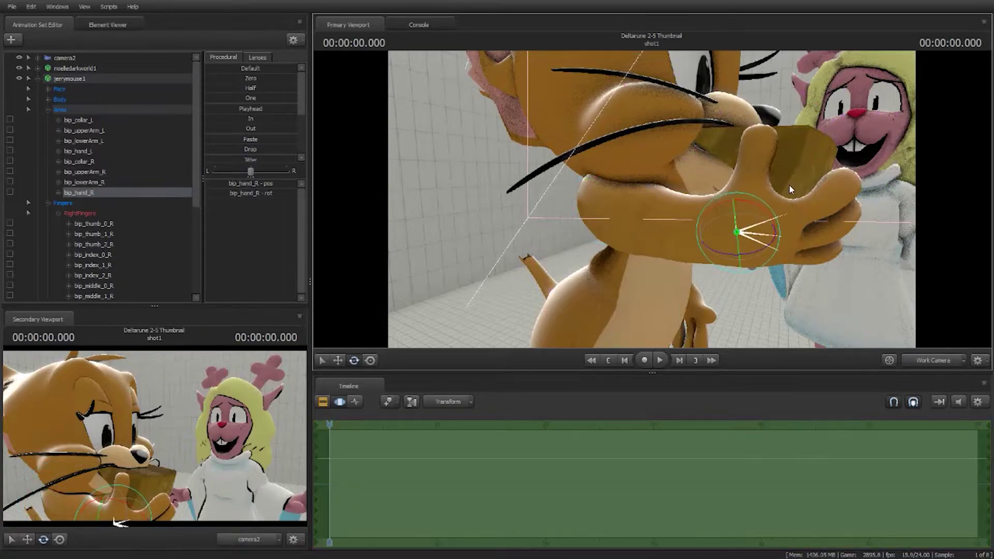
Adjust the placement of Jerry's right hand against the cheese wedge, checking it from the front.
left_click(771, 164, "ctrl")
key("d")
left_click_drag(771, 164, 637, 166)
left_click_drag(709, 167, 694, 168)
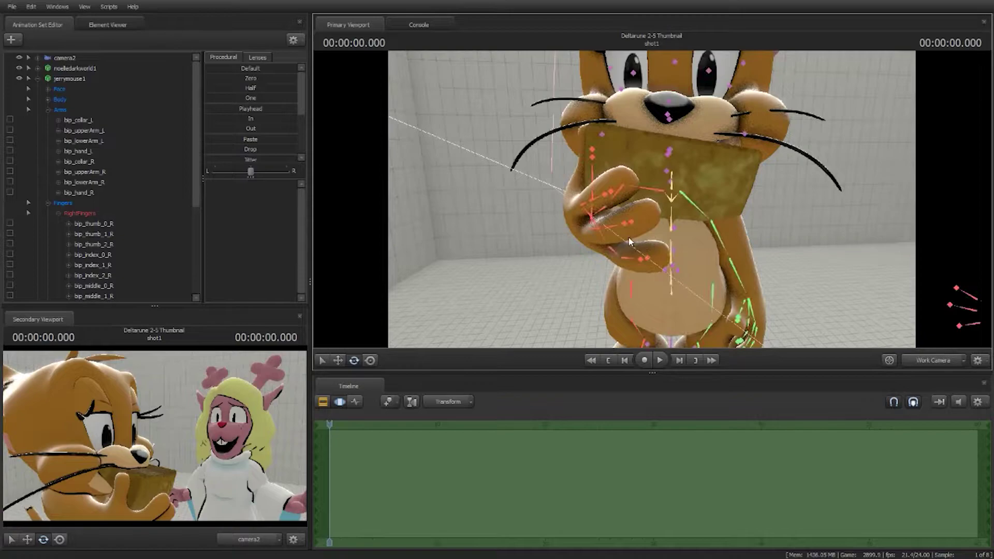
key("a")
left_click_drag(568, 229, 652, 200)
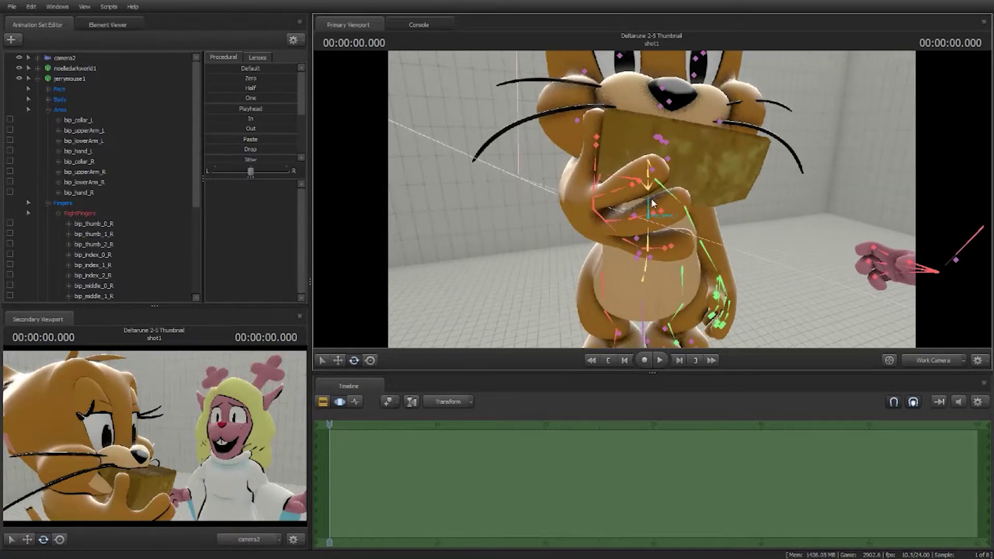
left_click(602, 222)
left_click_drag(559, 210, 652, 199)
Rotate Jerry's right index finger at bip_index_0_R so it bends toward the cheese wedge.
left_click(523, 218)
key("w")
left_click(620, 229)
left_click_drag(619, 229, 652, 200)
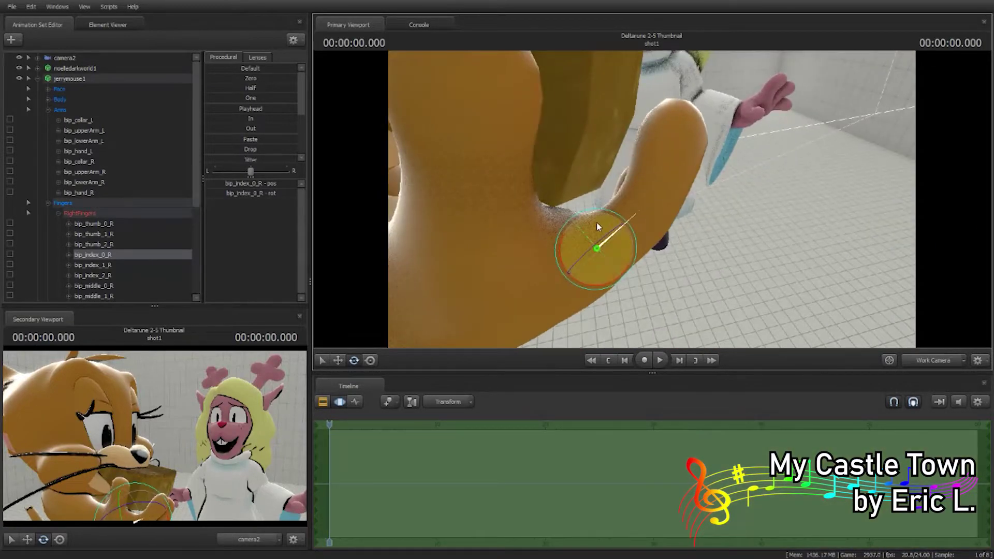
left_click_drag(581, 226, 582, 222)
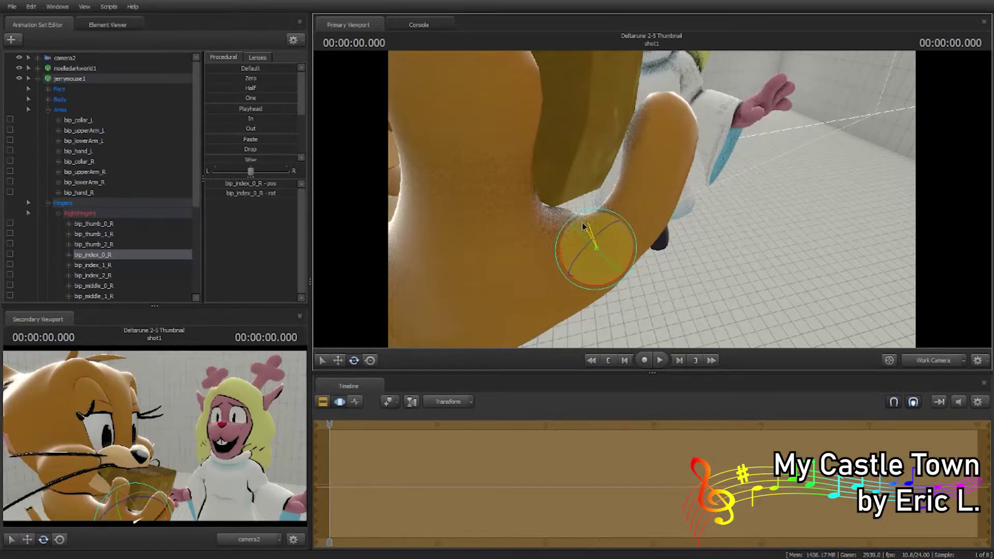
Rotate bip_pinky_0_R and bip_middle_1_R so the remaining fingers of Jerry's right hand curl around the cheese.
left_click(690, 202)
key("w")
left_click_drag(690, 201, 585, 199)
right_click_drag(690, 201, 560, 227)
left_click(544, 224)
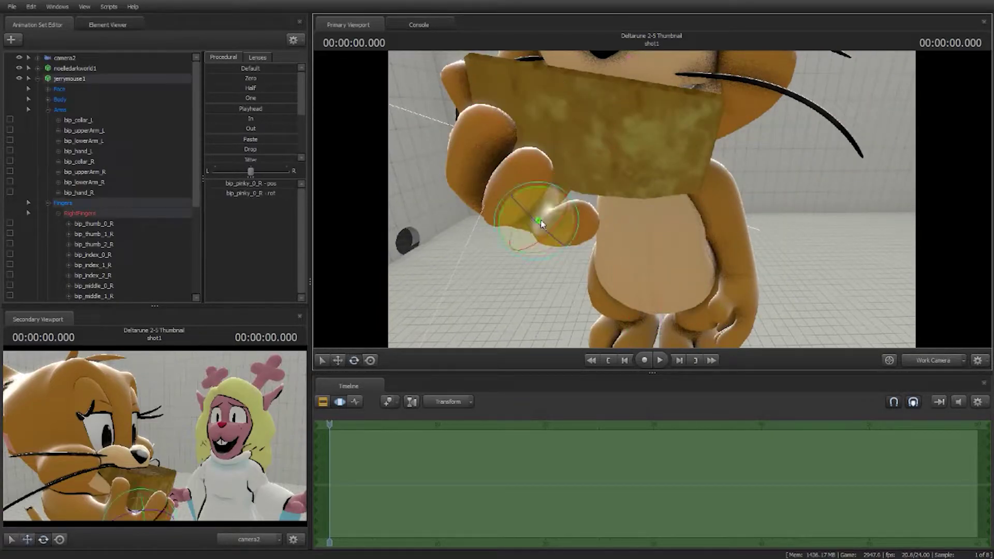
left_click_drag(536, 188, 561, 210)
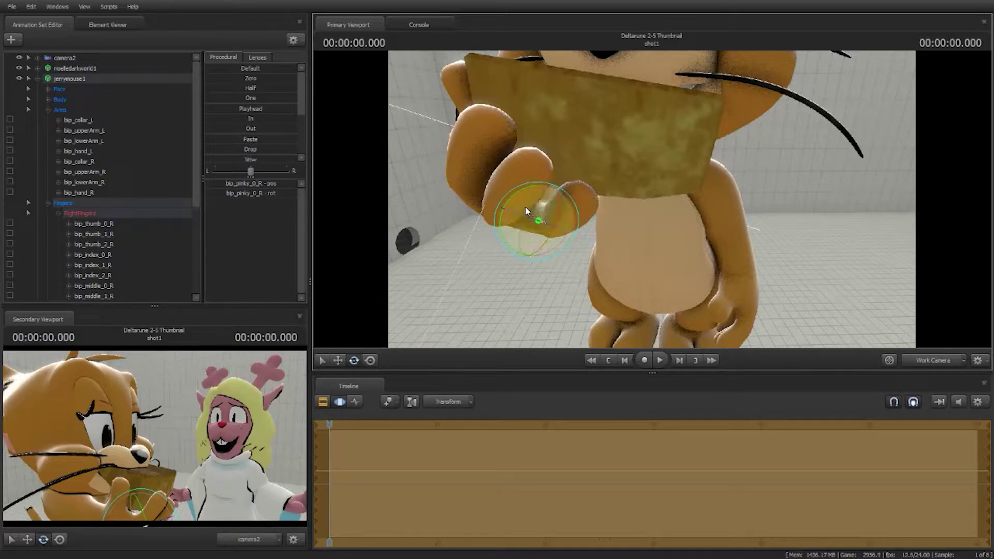
left_click(510, 199)
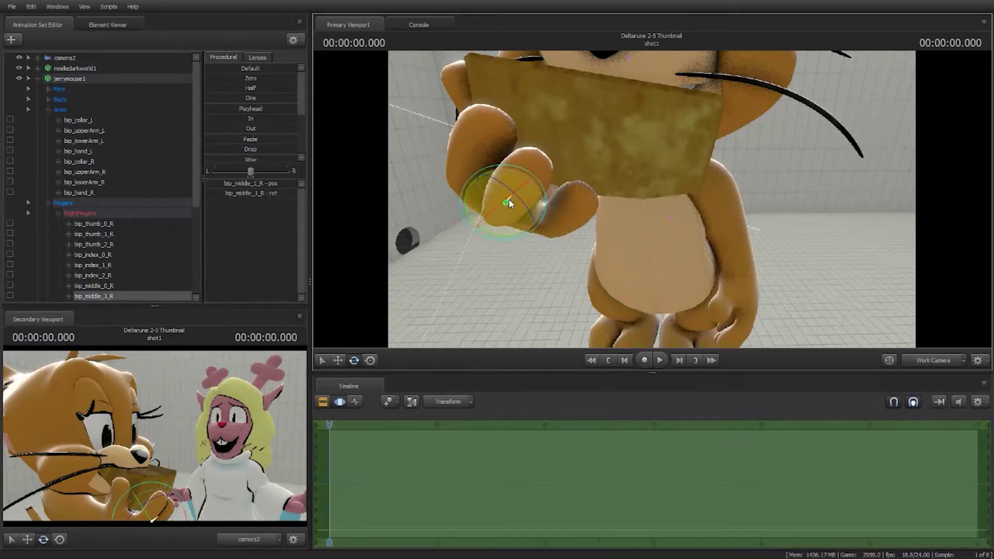
left_click_drag(508, 190, 507, 188)
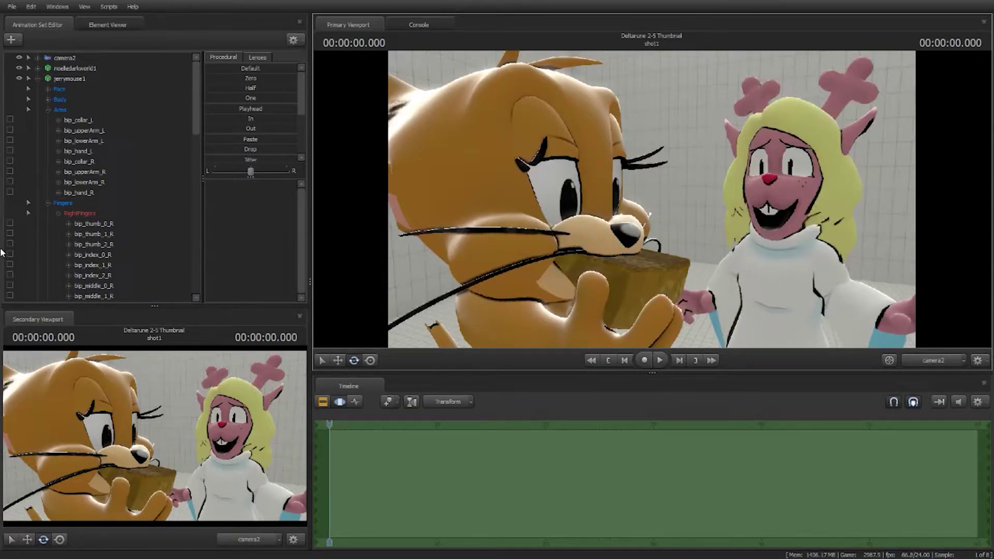
Lower Jerry's outerBrowRaiserR facial control slightly.
left_click(78, 78)
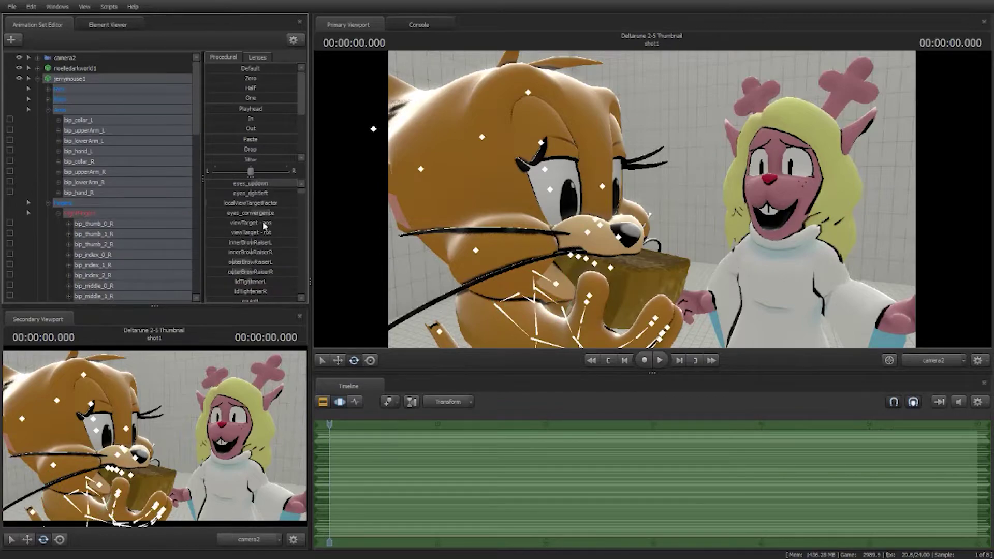
scroll(275, 232, "down", 15)
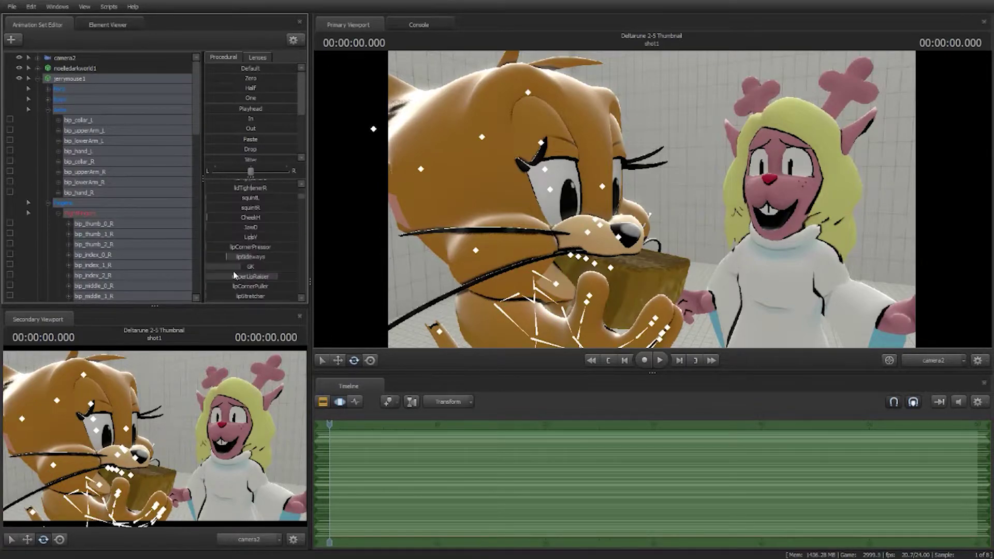
scroll(272, 235, "up", 10)
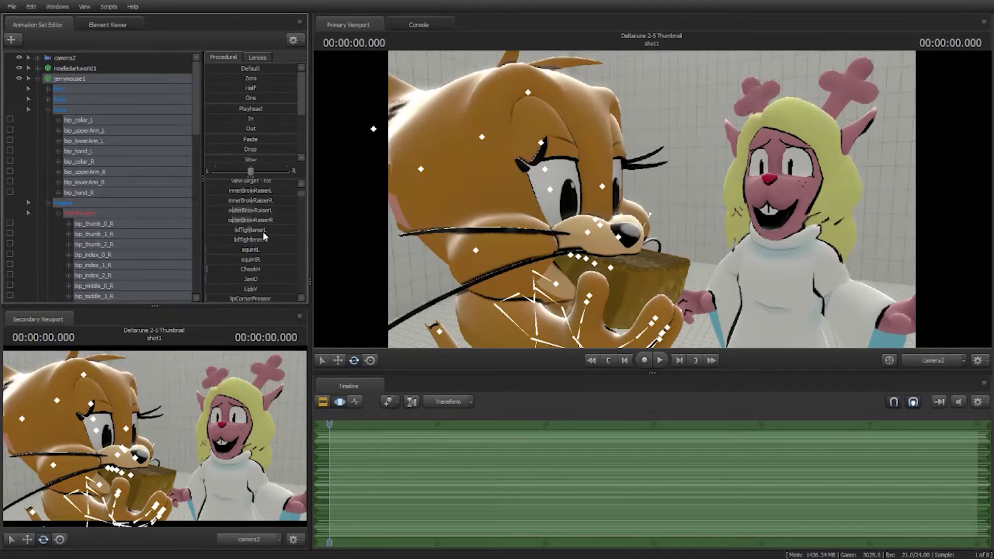
left_click_drag(227, 219, 222, 219)
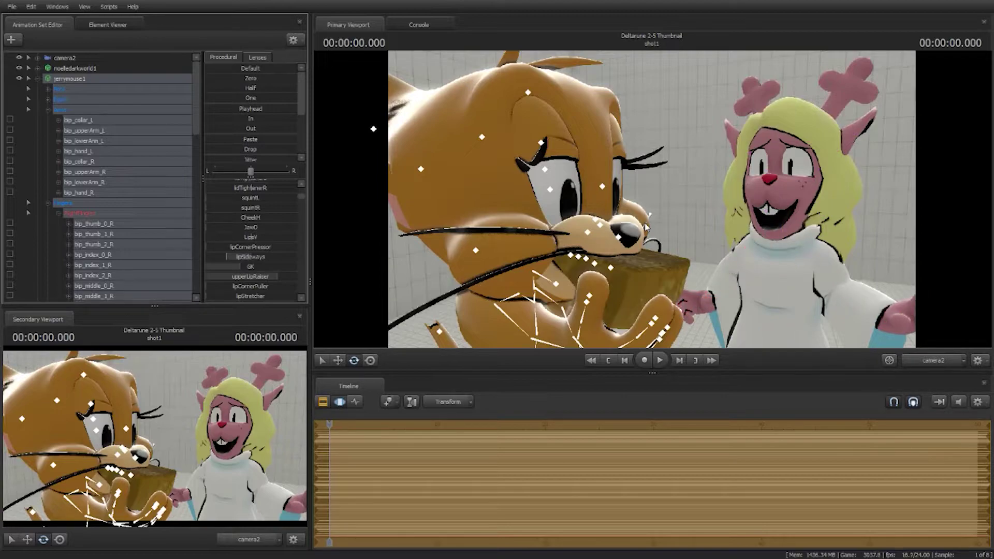
Reposition Jerry's Cheek_L bone slightly and check the face through camera2 and the work camera.
left_click(916, 360)
left_click_drag(645, 199, 667, 200)
left_click(725, 200)
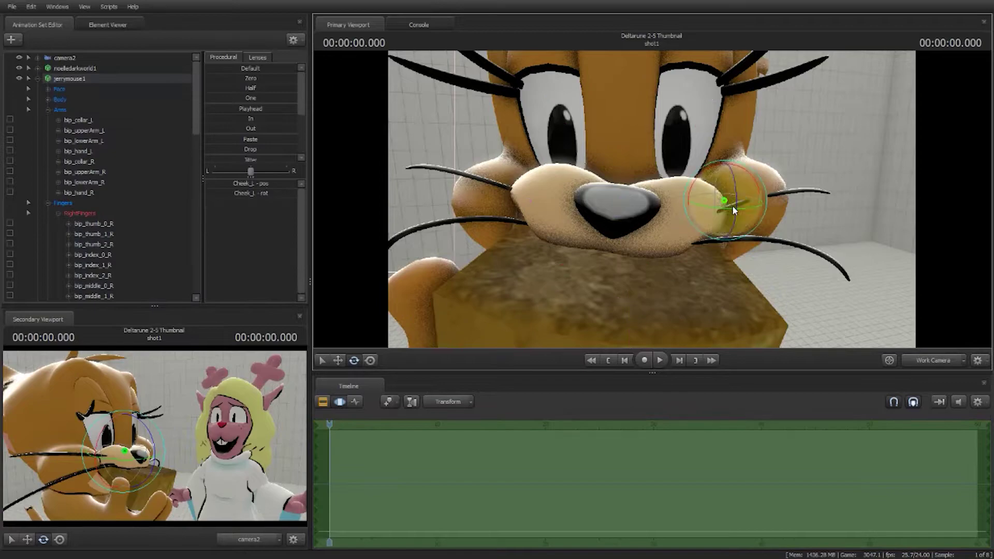
left_click_drag(756, 214, 742, 213)
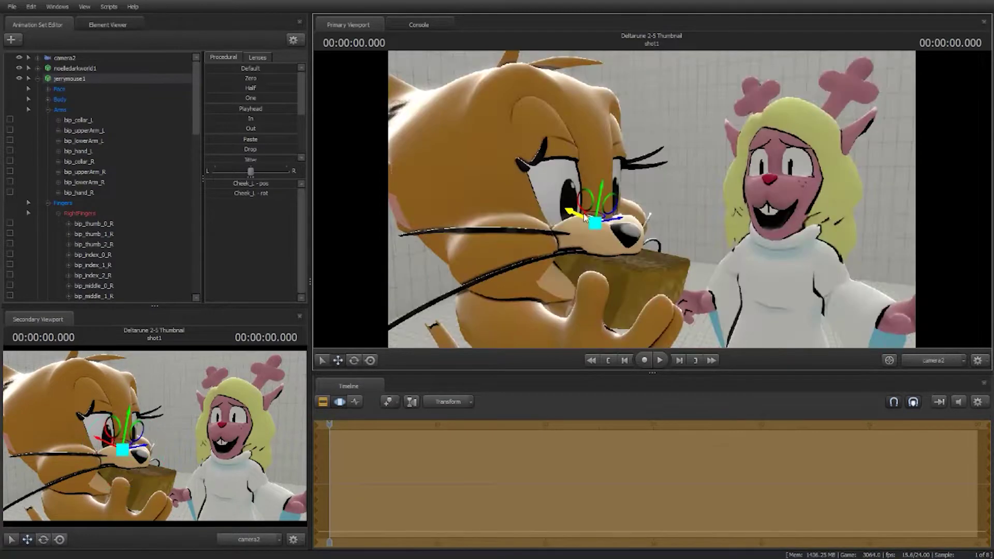
left_click(694, 235, "ctrl")
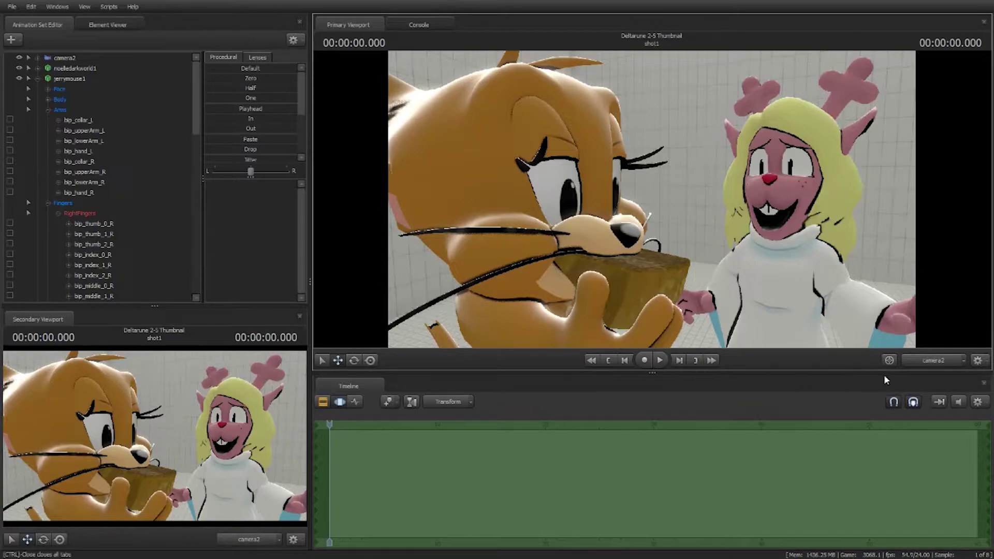
left_click(918, 358)
mouse_move(745, 233)
left_mouse_down()
mouse_move(763, 221)
mouse_move(748, 241)
mouse_move(753, 220)
mouse_move(733, 228)
left_mouse_up()
key("s")
key("F2")
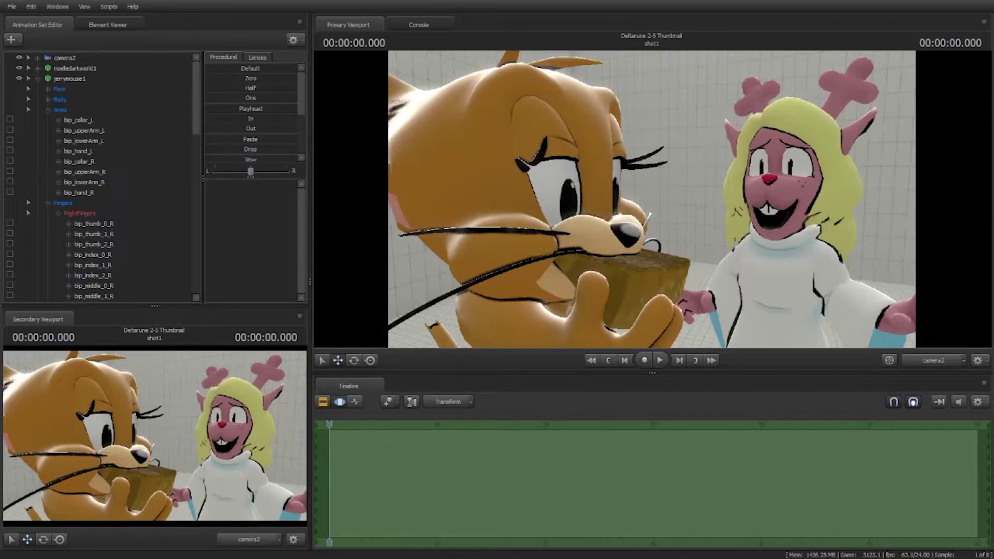
left_click(934, 361)
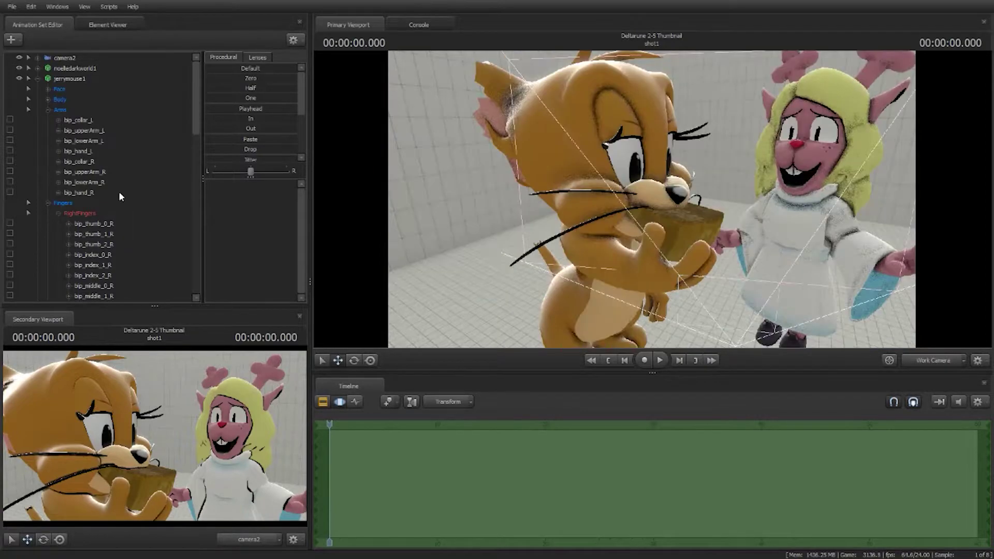
left_click(551, 129, "ctrl")
left_click_drag(696, 171, 665, 214)
left_click(709, 199, "ctrl")
mouse_move(341, 228)
left_mouse_down()
mouse_move(654, 203)
mouse_move(342, 228)
left_mouse_up()
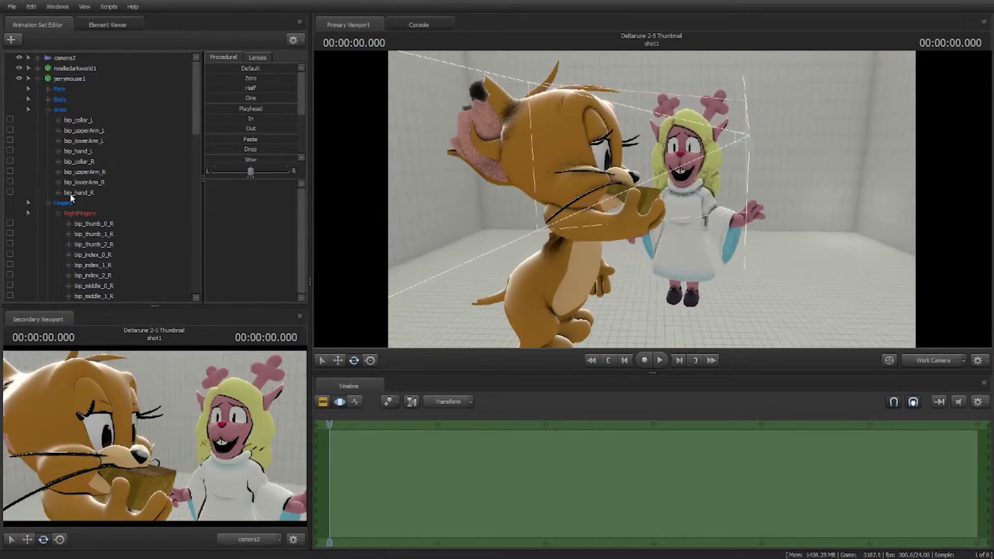
left_click(39, 79)
left_click(71, 78)
scroll(265, 266, "down", 15)
scroll(272, 250, "up", 5)
left_click(295, 238)
left_click_drag(296, 238, 8, 288)
key("ctrl+z")
left_click(738, 299)
left_click_drag(738, 296, 678, 278)
Restore Jerry's crumpled ear to its full open shape, and undo the change that shrinks his model.
left_click(64, 89)
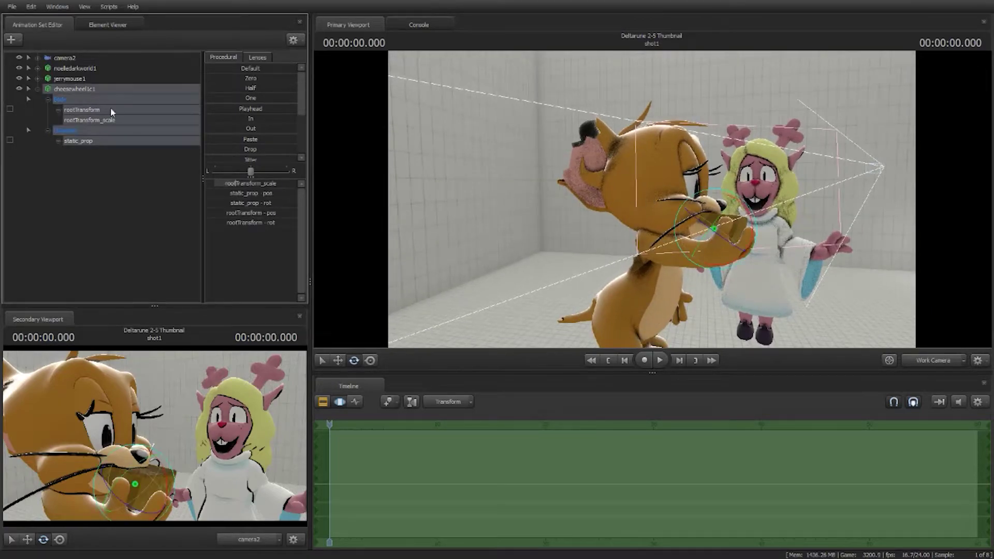
left_click(123, 79)
scroll(277, 234, "down", 5)
scroll(278, 237, "down", 2)
left_click_drag(288, 258, 217, 258)
left_click(754, 158, "ctrl")
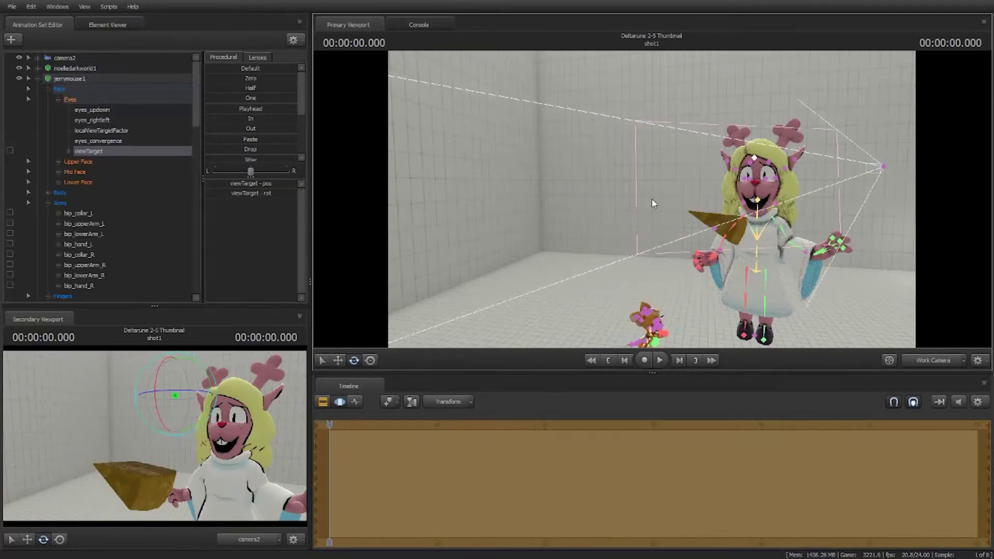
key("ctrl+z")
left_click(597, 209, "ctrl")
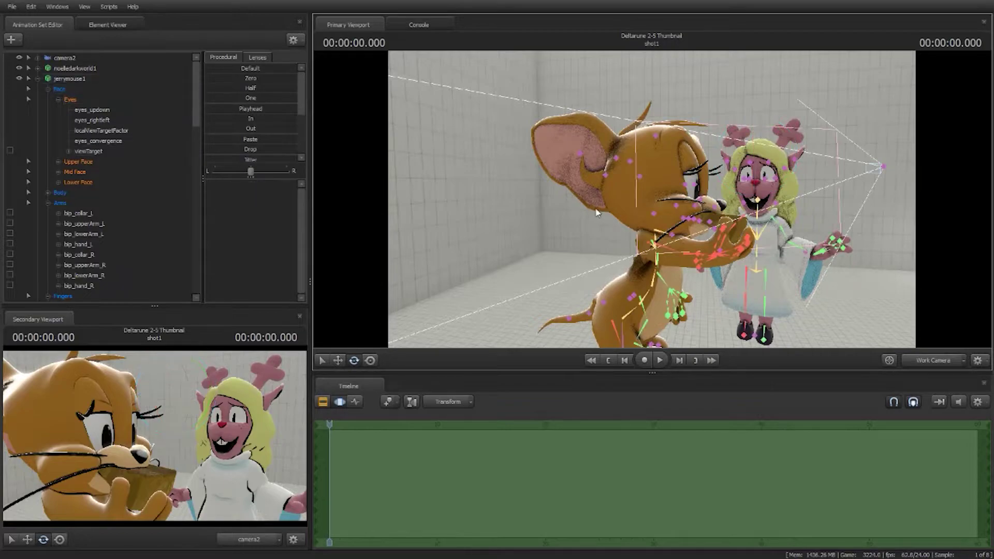
Move Noelle farther from Jerry using her rootTransform, and reframe camera2 so both characters fit in the shot.
left_click(927, 359)
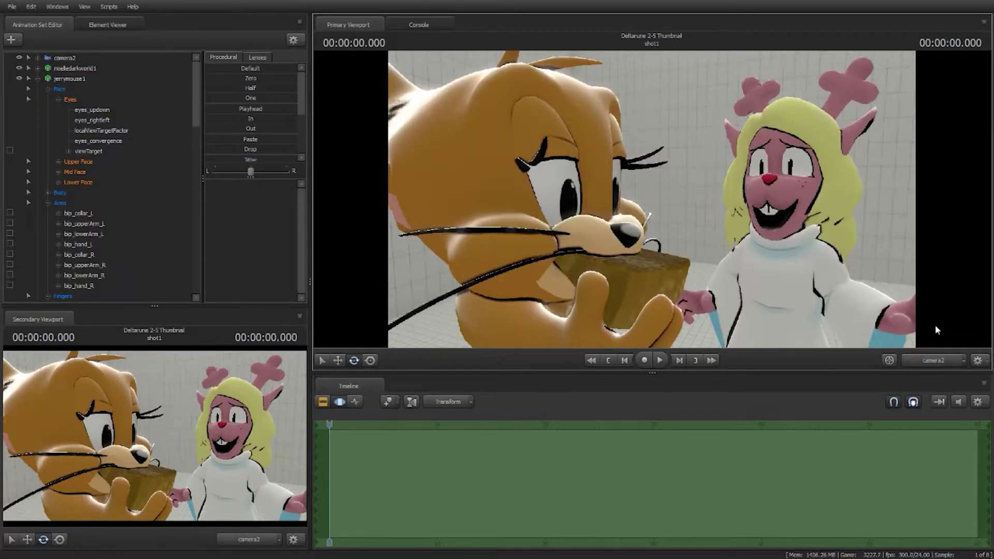
left_click(930, 360)
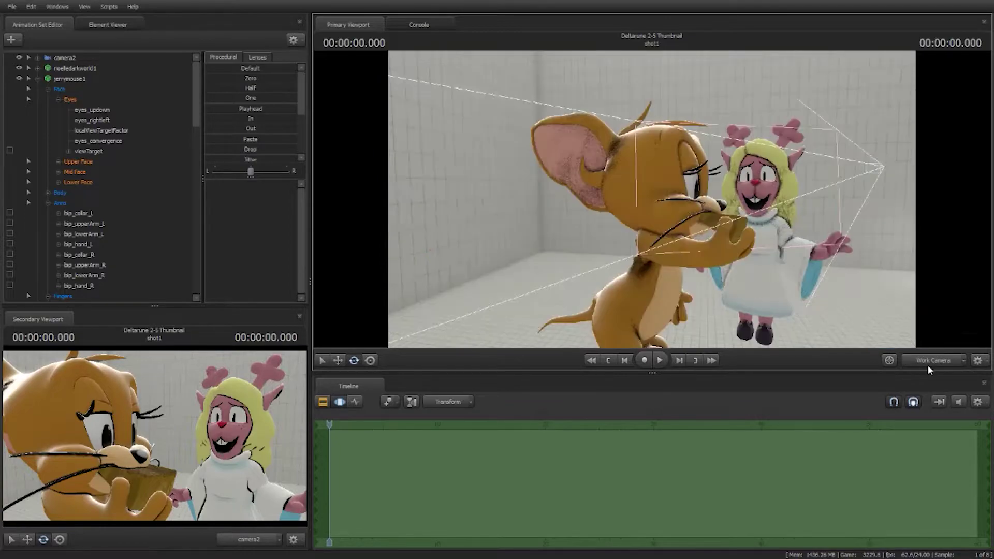
left_click_drag(652, 199, 588, 188)
key("w")
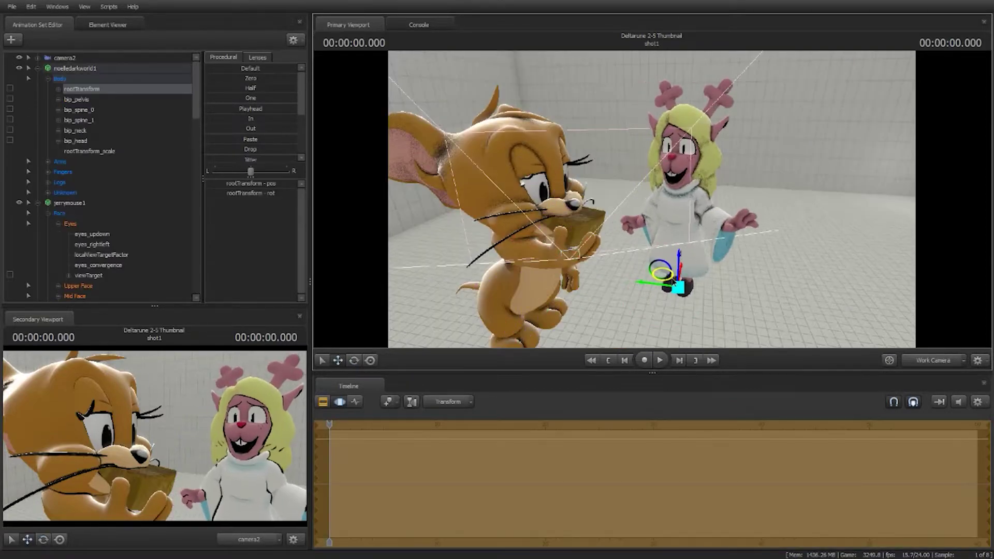
left_click(934, 360)
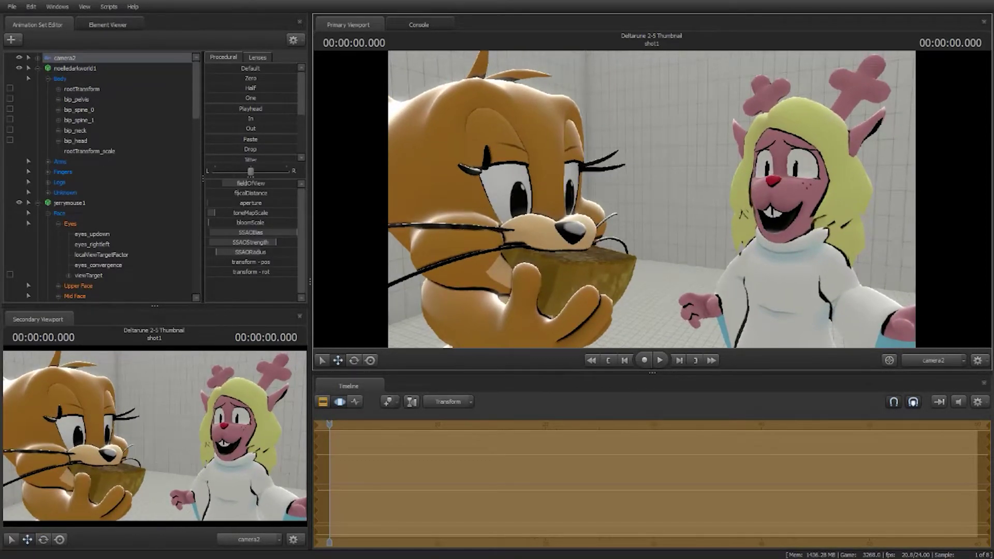
left_click(933, 360)
Collapse the character animation sets and add the flat green screen model, filtering the model list by "screen".
left_click_drag(834, 289, 764, 279)
left_click(39, 69)
left_click(39, 79)
left_click(39, 88)
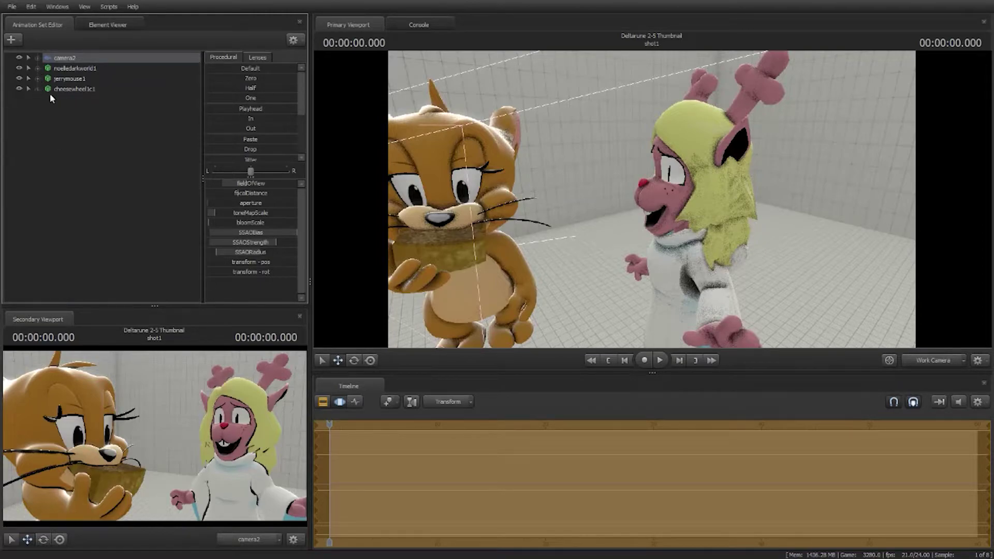
left_click(12, 39)
left_click(95, 71)
key("BackSpace")
type("screen")
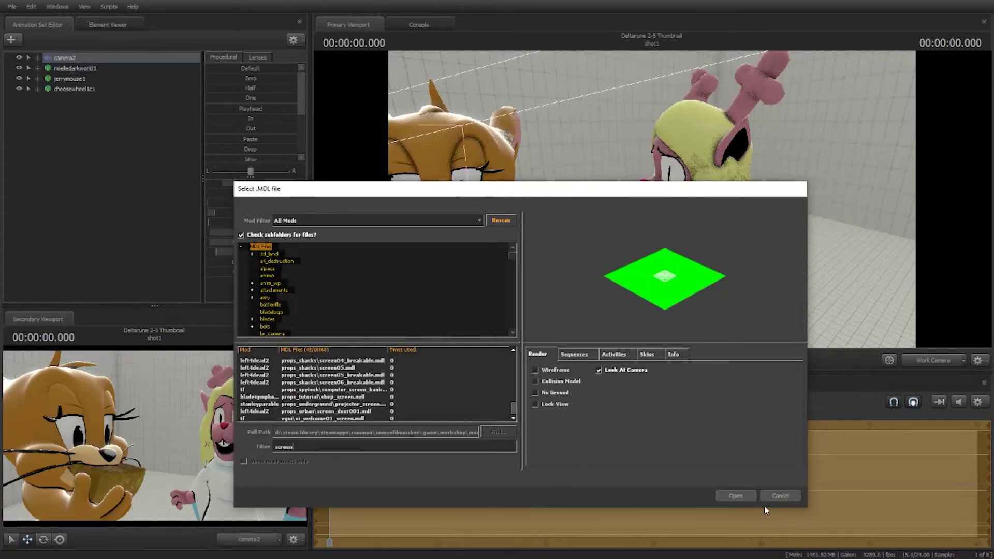
left_click(735, 493)
Stand the green screen upright behind Jerry and Noelle and move it closer so it fills camera2's background.
key("s")
key("z")
key("s")
right_click_drag(654, 220, 574, 171)
left_click(75, 99)
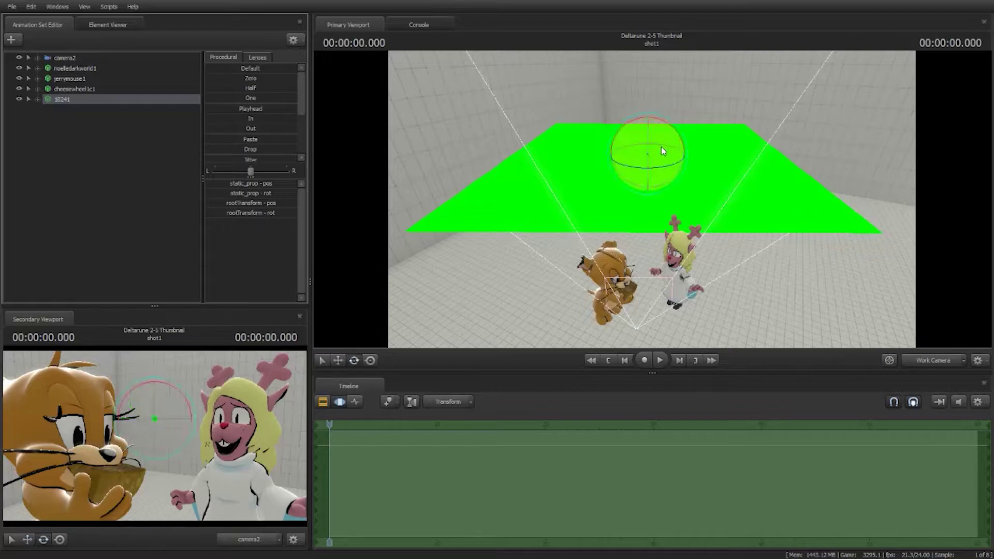
left_click_drag(648, 135, 569, 189)
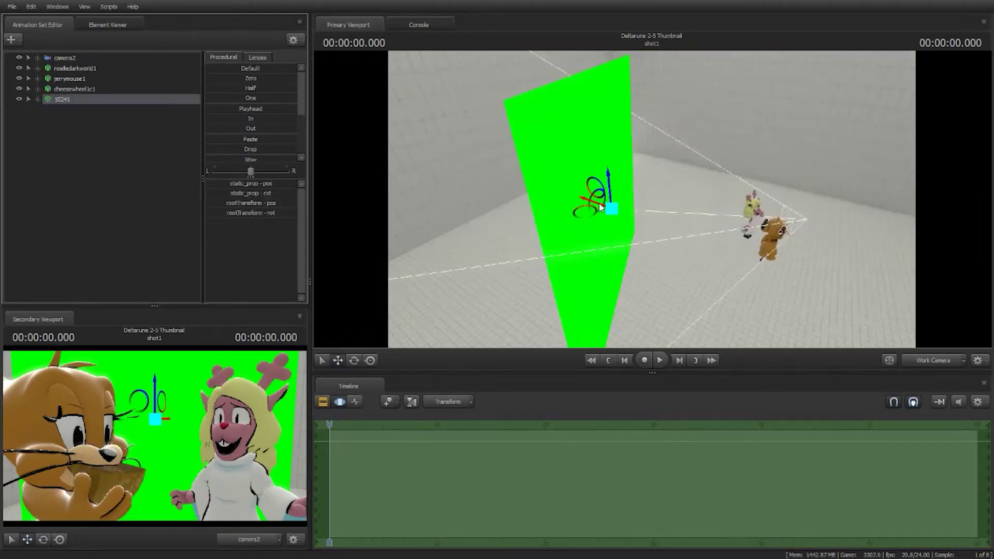
left_click_drag(589, 214, 664, 206)
left_click(801, 181)
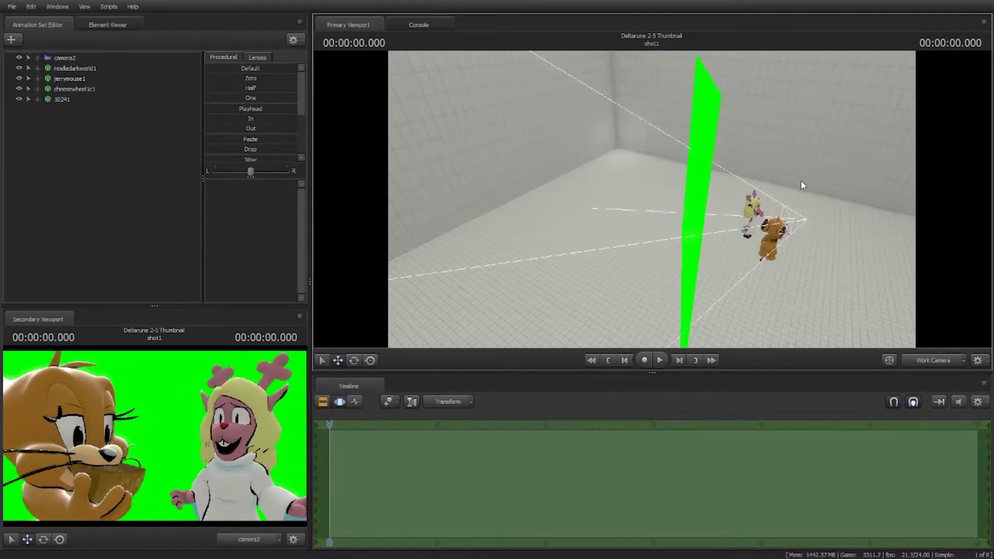
Switch the primary viewport from the work camera to the shot camera.
left_click(932, 360)
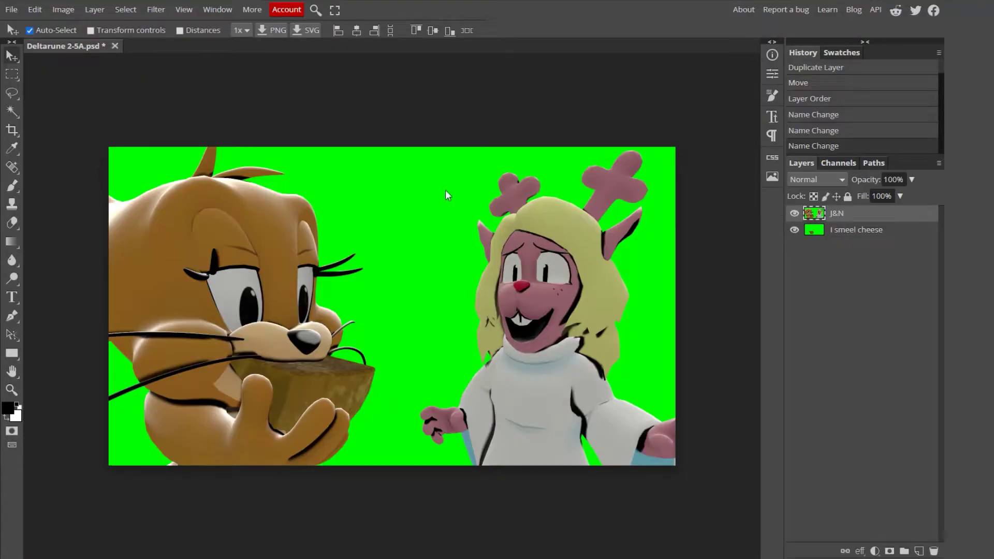
In Photopea, clear the main green area and the patch below Jerry's whiskers from the J&N layer using the Magic Wand at tolerance 18.
key("w")
left_click(422, 216)
key("Delete")
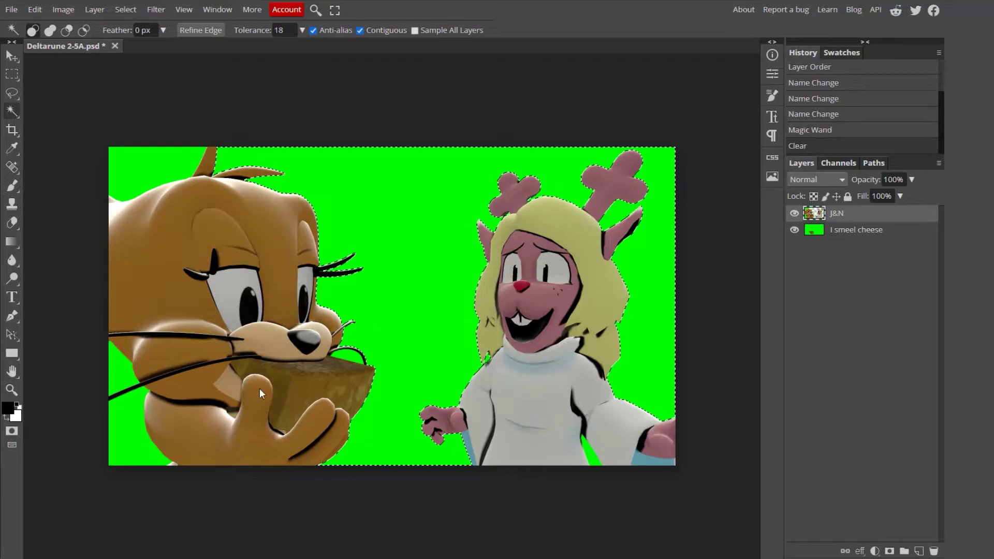
left_click(794, 230)
left_click(140, 433)
key("Delete")
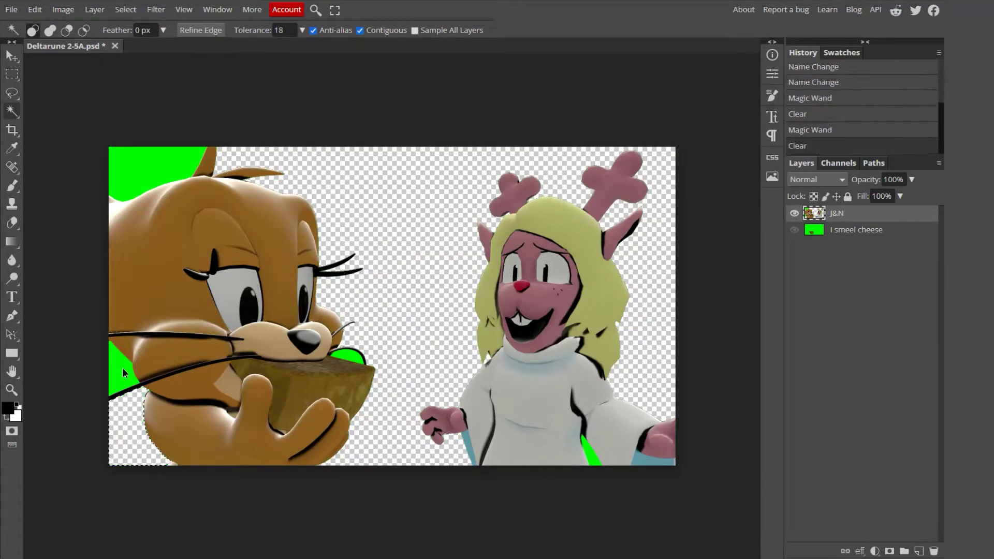
Clear the remaining green pockets around Jerry's whiskers and head and beside Noelle's sleeve, and deselect.
left_click(118, 365)
key("Delete")
left_click(150, 166)
key("Delete")
left_click(352, 358)
key("Delete")
left_click(591, 458)
key("Delete")
key("ctrl+d")
Check the cutout edge along Jerry's arm and undo the Magic Wand clears of the smaller green areas.
scroll(285, 355, "up", 6, "alt")
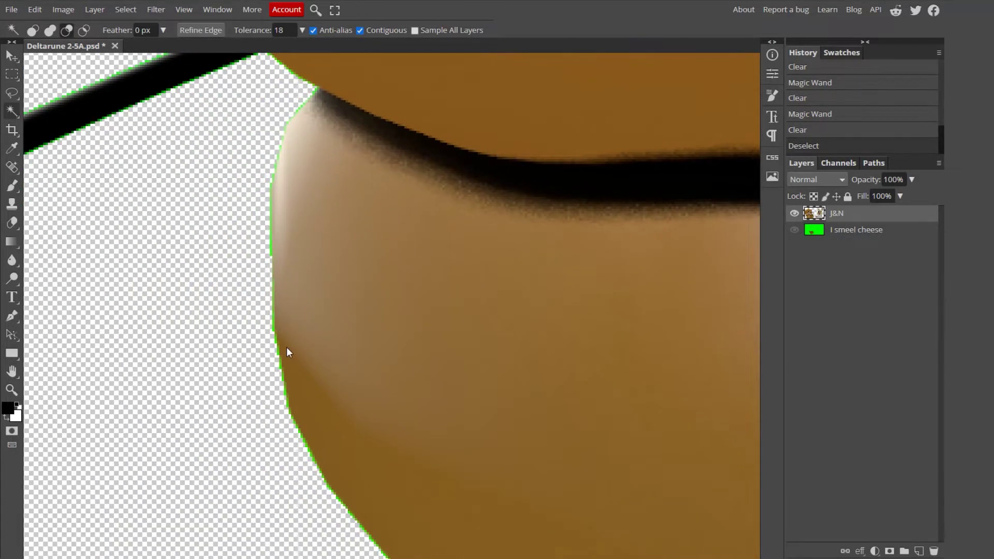
scroll(287, 347, "down", 7, "alt")
scroll(287, 347, "up", 1, "alt")
key("ctrl+z")
key("ctrl+z")
key("ctrl+z")
key("ctrl+z")
key("ctrl+z")
key("ctrl+z")
key("ctrl+z")
key("ctrl+z")
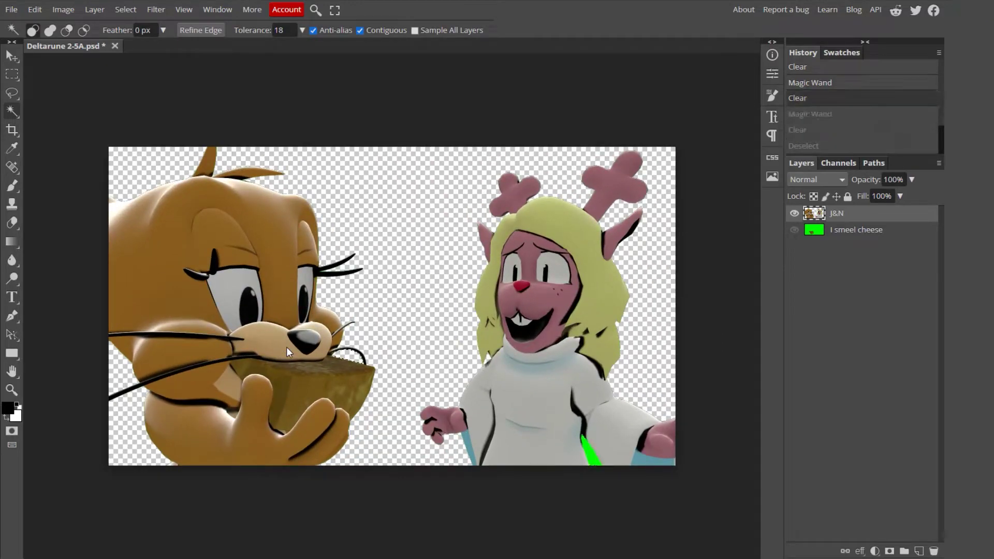
key("ctrl+z")
key("ctrl+z")
key("ctrl+z")
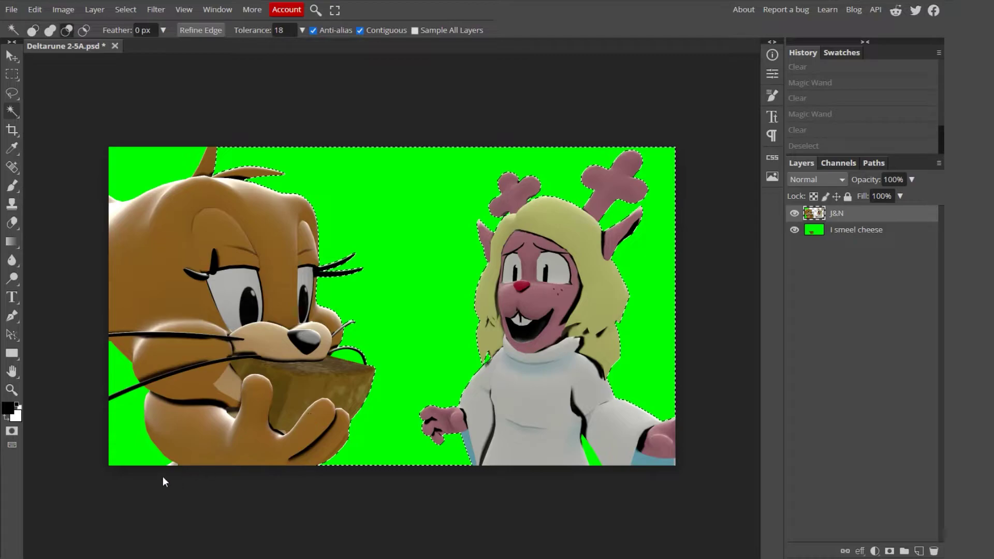
Drop the old selection, set the Magic Wand tolerance to 69, and select the large area between Jerry and Noelle.
scroll(163, 474, "up", 5, "alt")
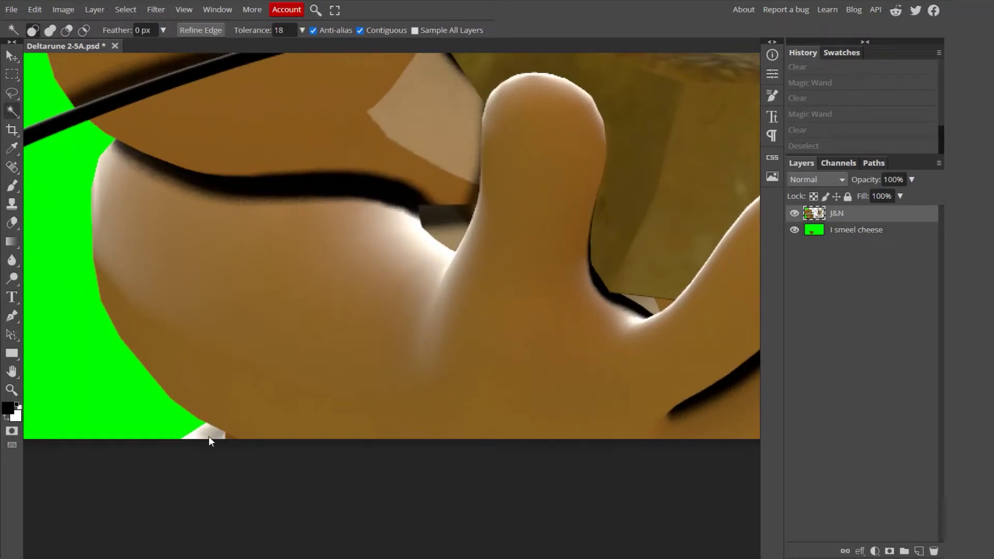
scroll(214, 434, "down", 4, "alt")
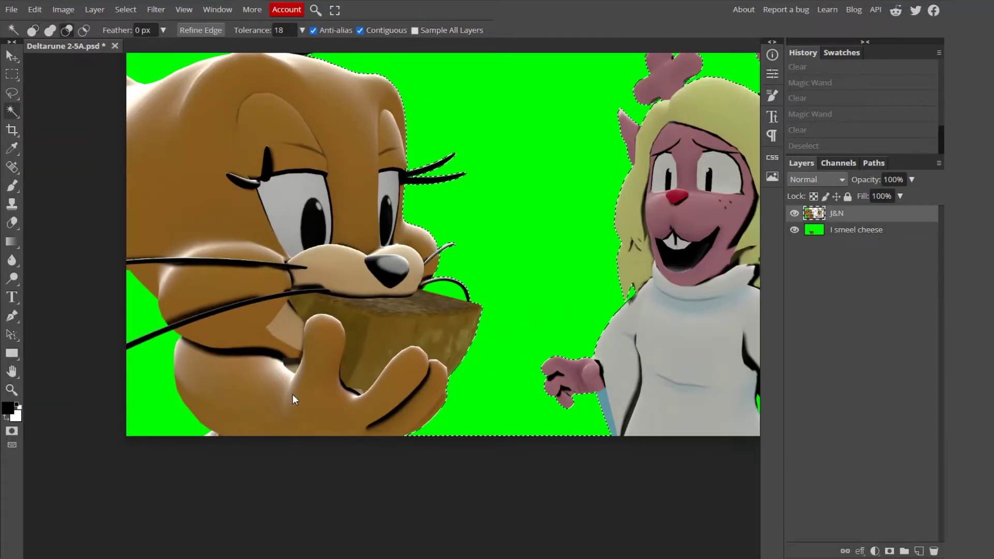
scroll(305, 409, "down", 1, "alt")
scroll(322, 430, "up", 1)
scroll(322, 430, "down", 1)
key("ctrl+d")
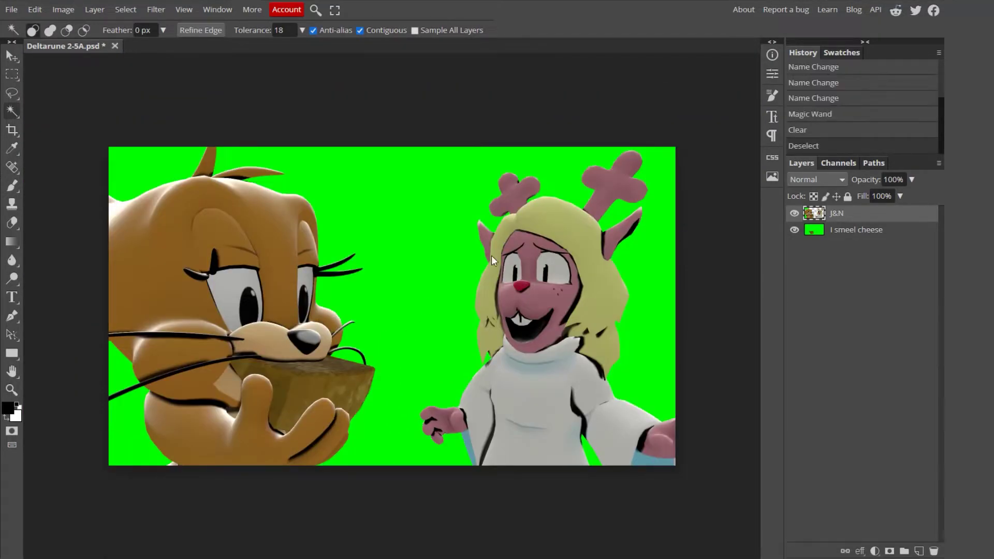
left_click_drag(244, 32, 261, 31)
left_click(366, 214)
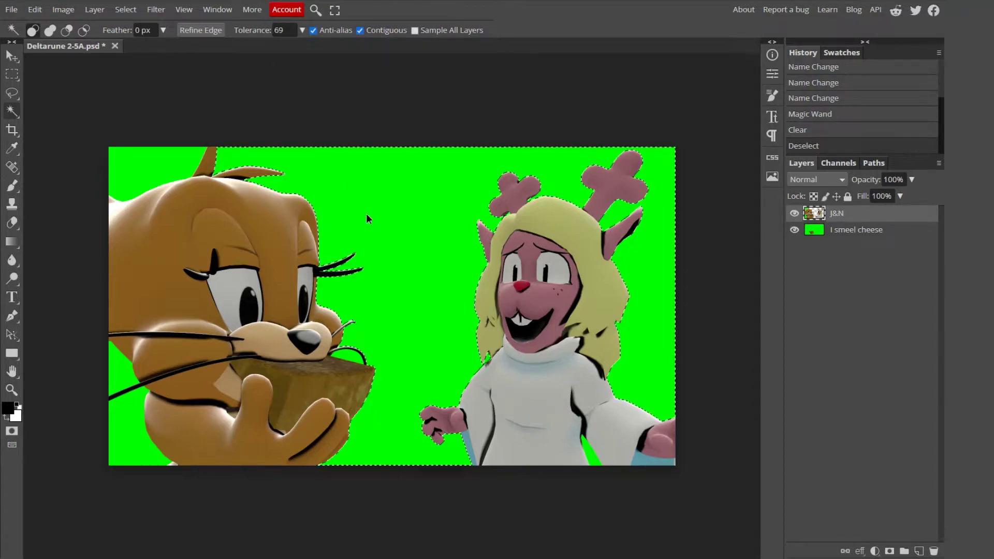
Add the remaining green areas around Jerry and Noelle to the selection, delete them all, and hide the I smeel cheese layer.
left_click(140, 181, "shift")
left_click(143, 432, "shift")
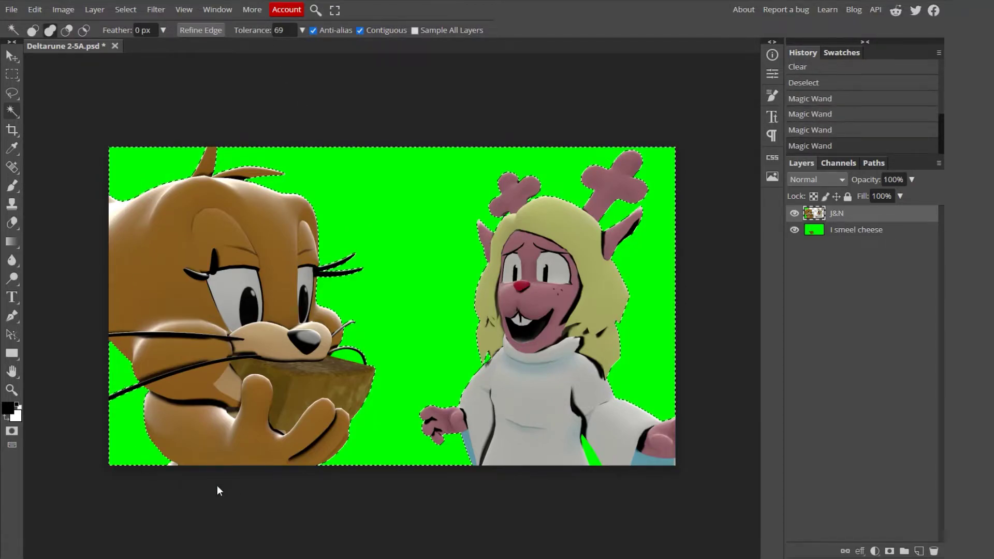
left_click(594, 458, "shift")
key("Delete")
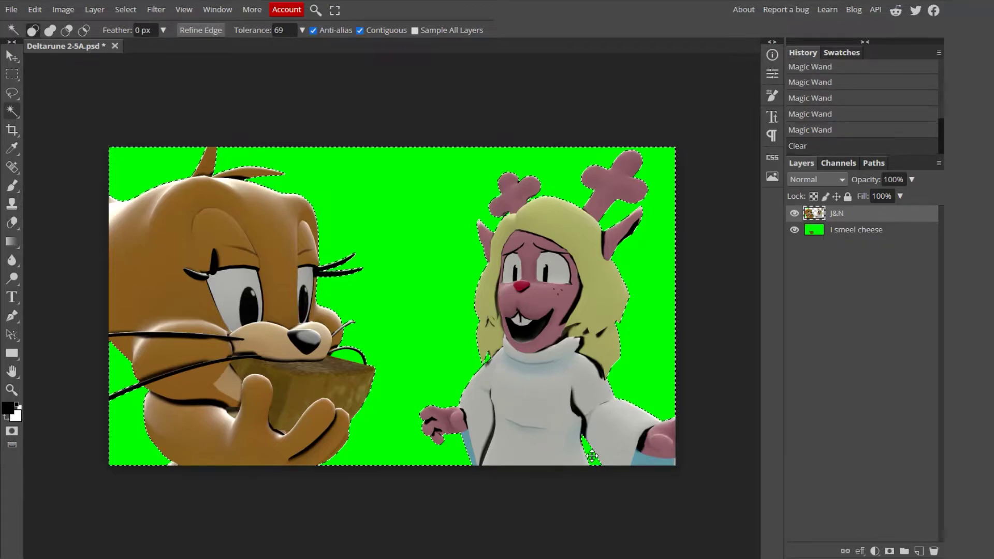
left_click(795, 230)
key("ctrl+d")
Remove the green background and leftover pockets from the J&N layer with the Magic Wand at tolerance 118, leaving clean edges.
scroll(626, 325, "up", 2, "alt")
scroll(626, 323, "up", 7, "alt")
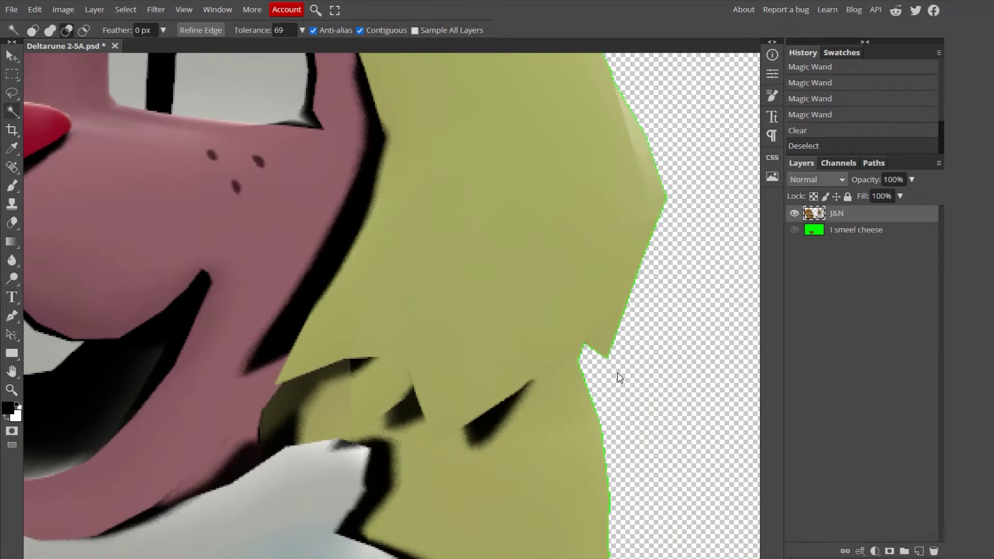
scroll(617, 370, "down", 6, "alt")
scroll(617, 365, "down", 1, "alt")
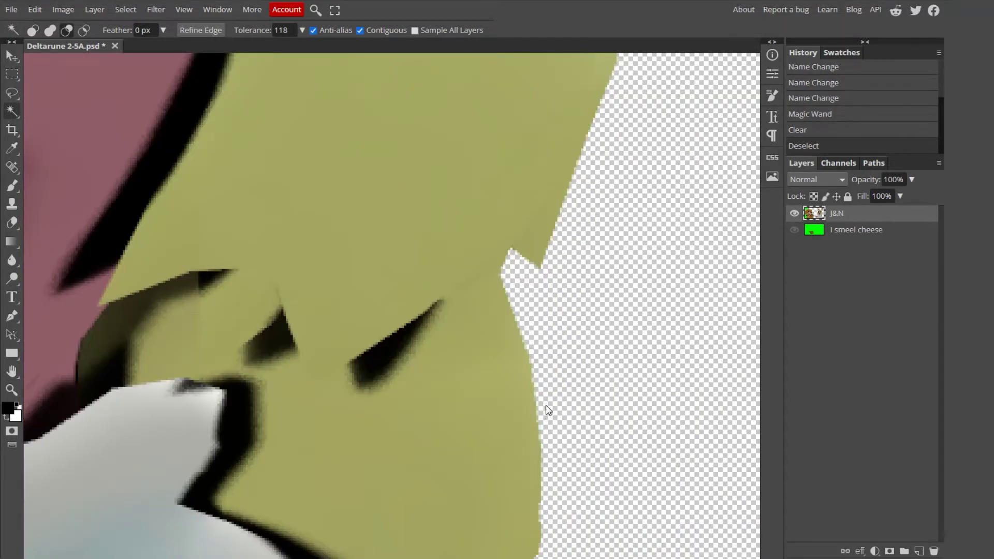
scroll(548, 410, "down", 5, "alt")
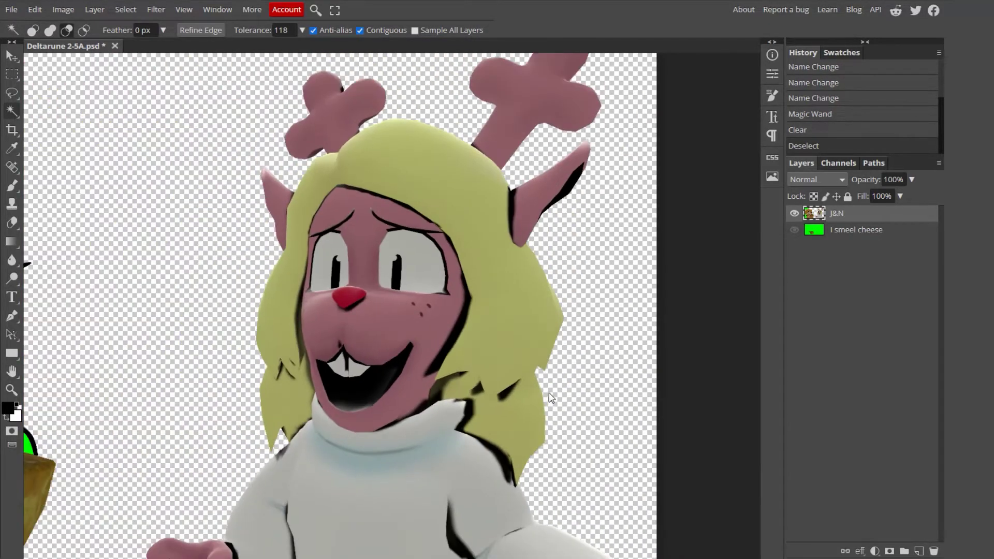
left_click(583, 459)
left_click(119, 450, "shift")
left_click(122, 375, "shift")
left_click(157, 172, "shift")
left_click(351, 361, "shift")
key("Delete")
key("ctrl+d")
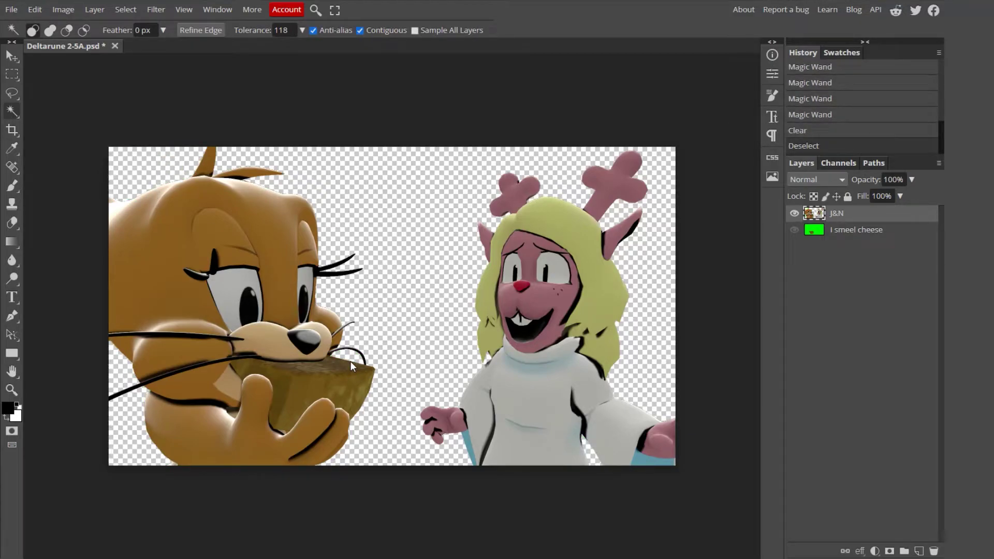
Show only the I smeel cheese layer and delete its green background with the Magic Wand.
left_click(794, 229)
left_click(795, 213)
left_click(844, 237)
left_click(536, 261)
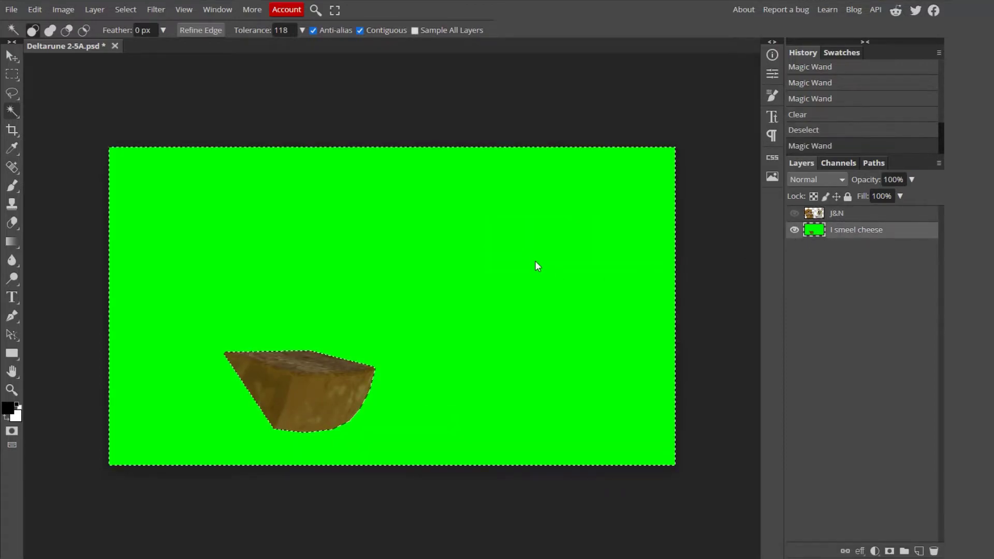
key("Delete")
key("ctrl+d")
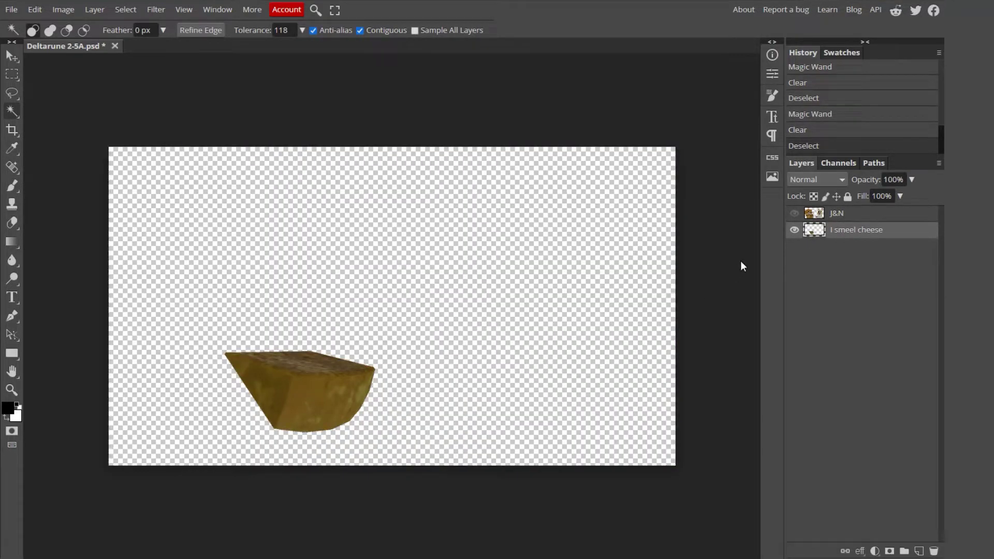
Show the J&N layer again, try the I smeel cheese layer above it, and return the cheese below it.
key("ctrl+bracketright")
left_click(793, 232)
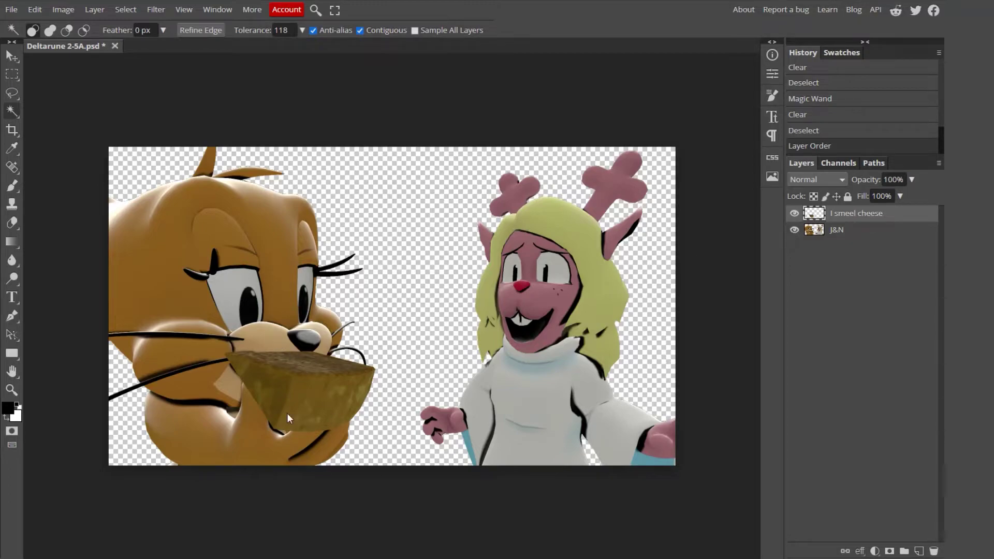
left_click_drag(837, 214, 843, 235)
Copy the Jerry half of the J&N layer with a rectangular selection and paste it as a separate layer.
left_click(833, 211)
left_click(11, 74)
left_click_drag(108, 146, 389, 511)
key("ctrl+c")
key("ctrl+v")
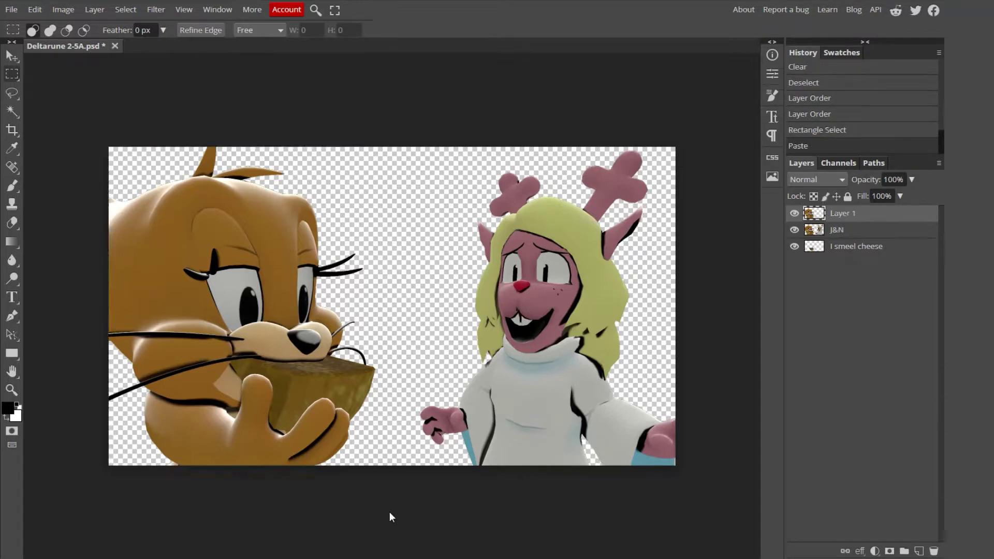
Copy the Noelle half of the J&N layer onto its own layer and hide the original J&N layer.
left_click(854, 230)
left_click_drag(399, 115, 746, 539)
key("ctrl+c")
key("ctrl+v")
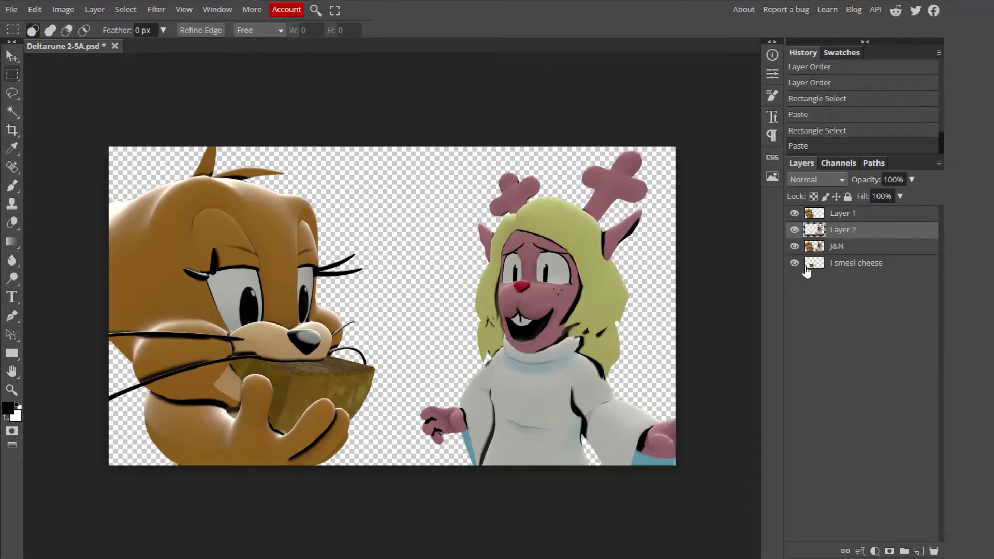
left_click(794, 246)
Add a black 5 px outside stroke to Jerry's layer.
double_click(900, 213)
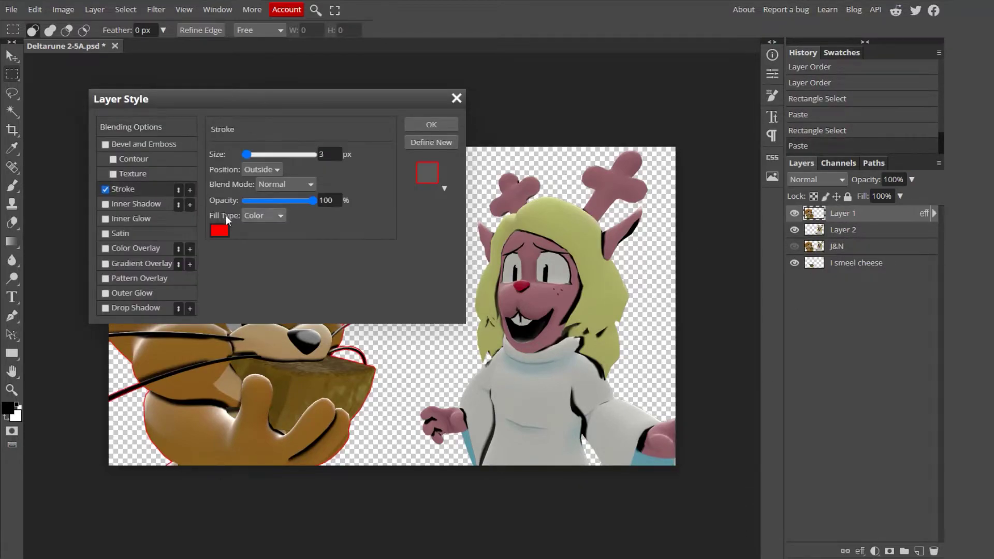
left_click(219, 231)
left_click_drag(124, 215, 48, 325)
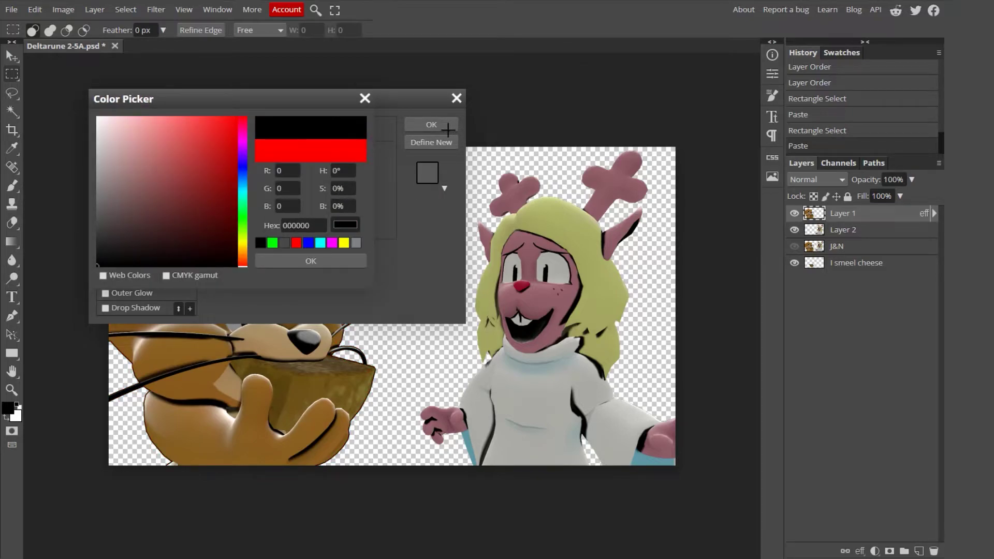
left_click(283, 259)
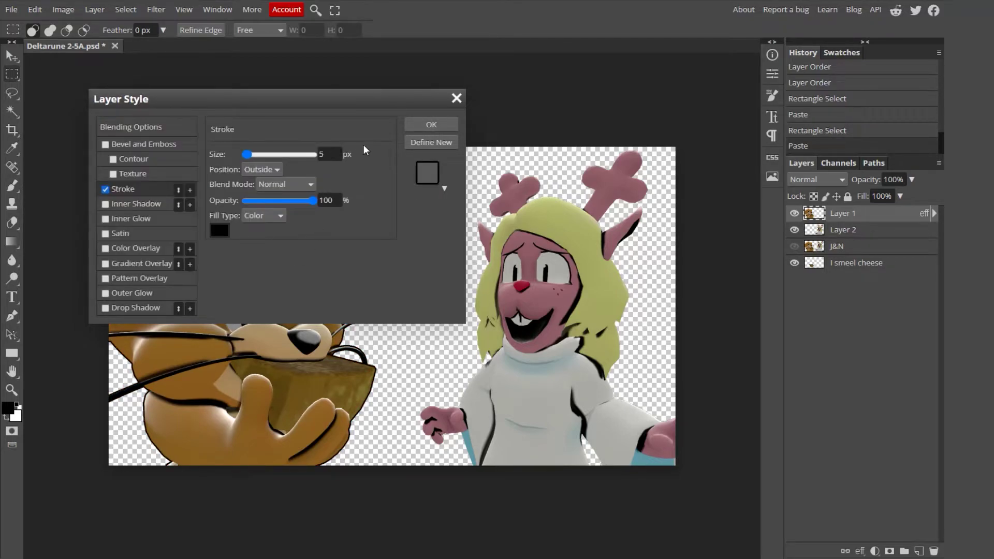
left_click(431, 125)
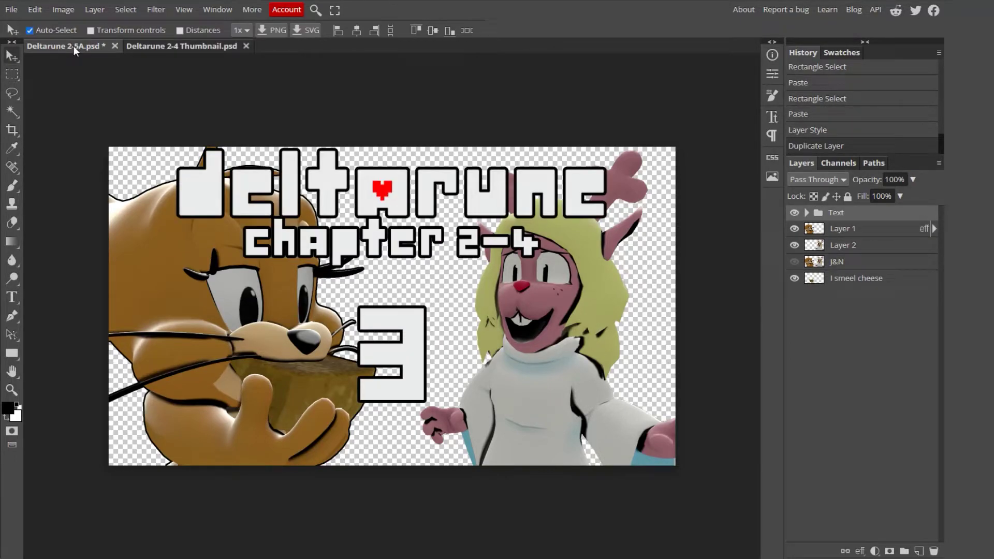
Move the Text group behind the character layers and change its large number 3 to 5.
left_click_drag(867, 218, 869, 274)
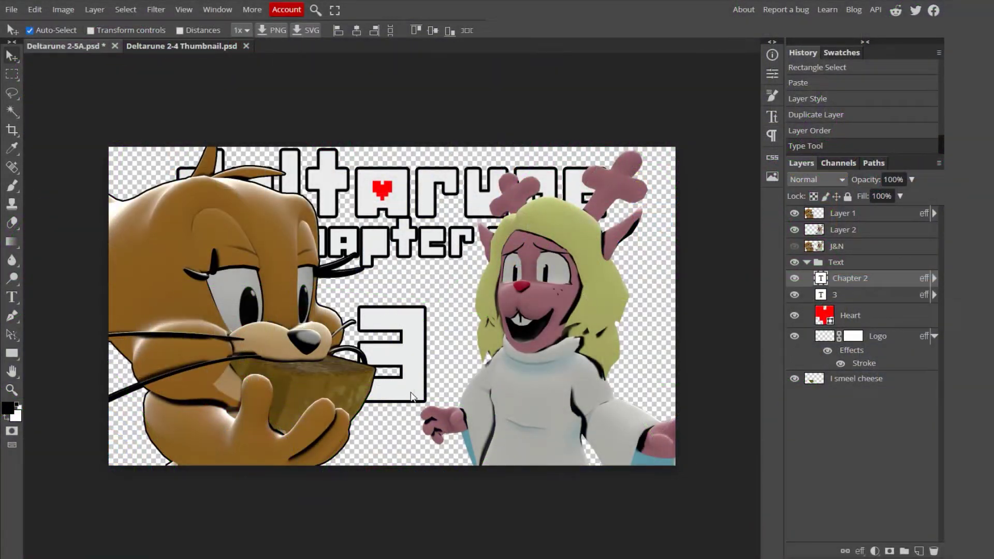
double_click(820, 294)
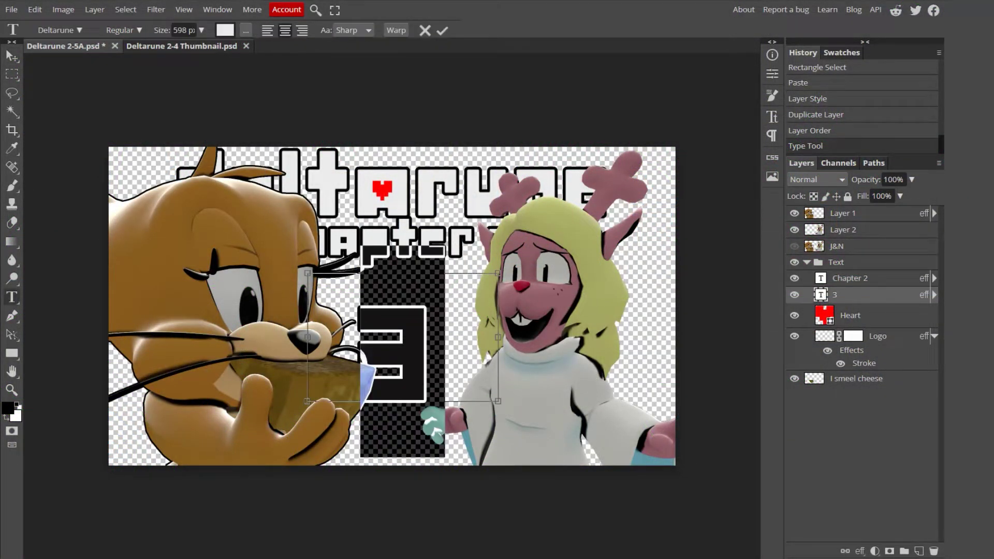
type("5")
Edit the Chapter 2 text so the 2 sits on its own line below the word chapter.
left_click(872, 282)
double_click(825, 282)
left_click(512, 250)
key("BackSpace")
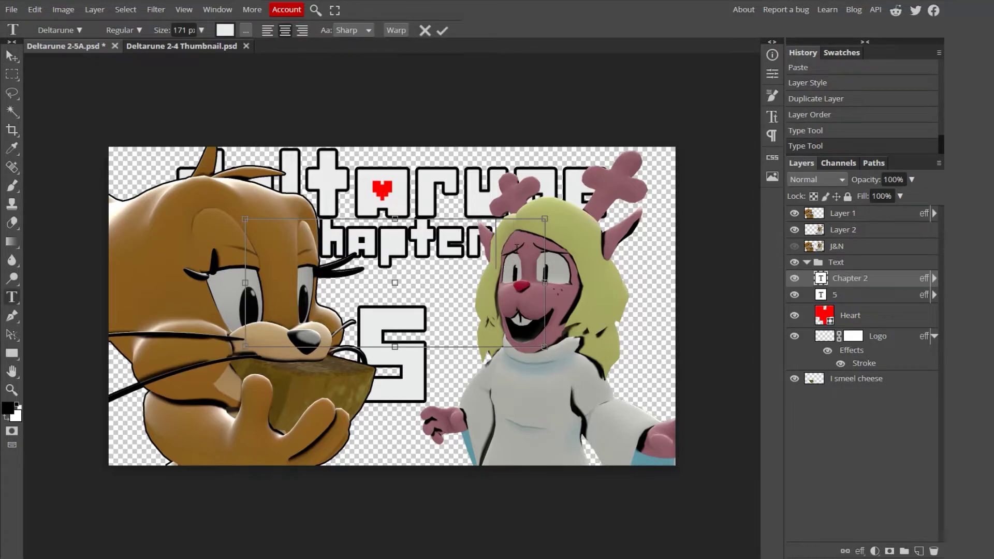
key("Return")
type("2")
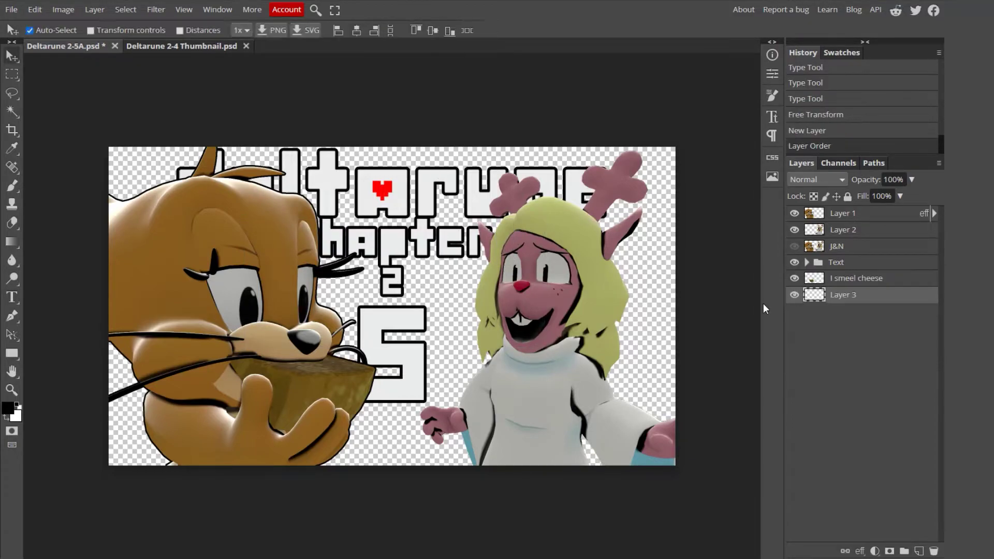
Fill Layer 3 behind the artwork with black using a greatly enlarged brush.
key("b")
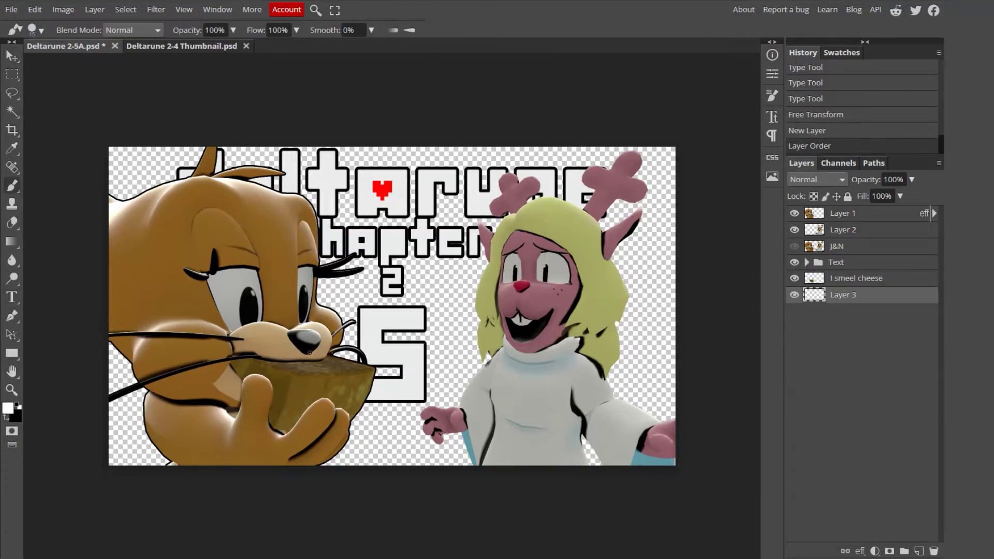
key("x")
right_click(284, 352)
mouse_move(370, 374)
left_mouse_down()
mouse_move(442, 348)
mouse_move(452, 396)
left_mouse_up()
key("x")
mouse_move(423, 346)
left_mouse_down()
mouse_move(280, 259)
mouse_move(400, 378)
mouse_move(555, 133)
mouse_move(605, 532)
left_mouse_up()
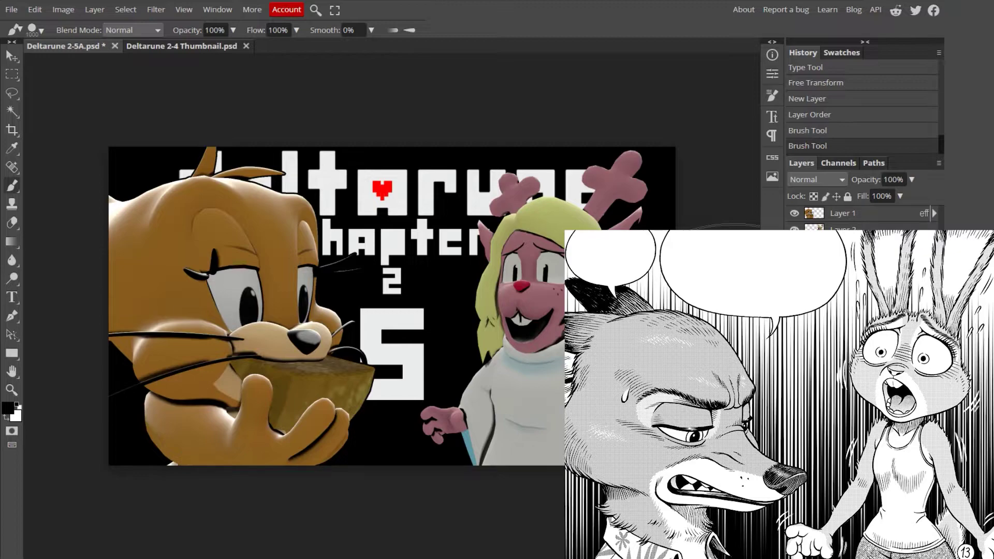
Apply the Fibers filter to Layer 3 with variance 6 and strength 64.
key("v")
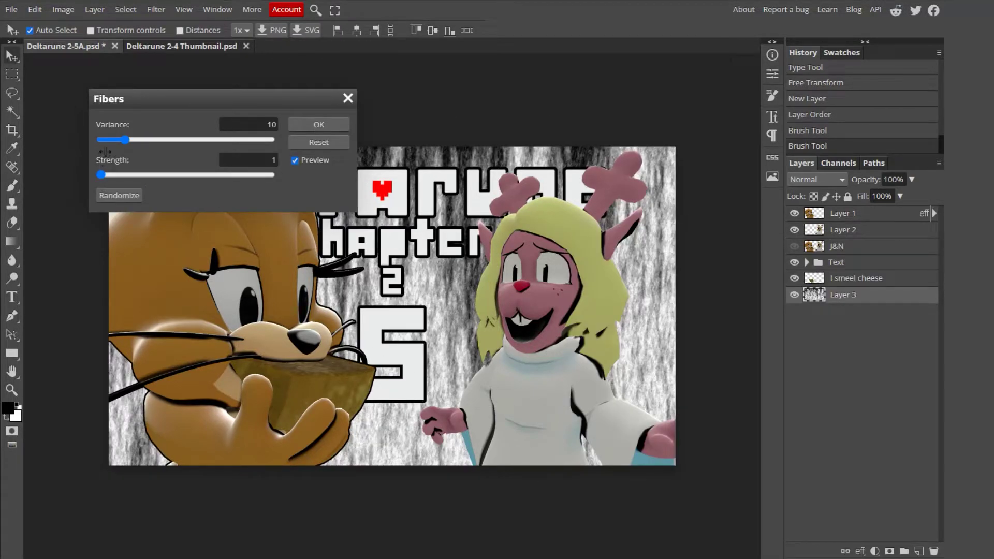
left_click_drag(105, 151, 83, 135)
mouse_move(204, 130)
left_mouse_down()
mouse_move(289, 122)
mouse_move(121, 141)
left_mouse_up()
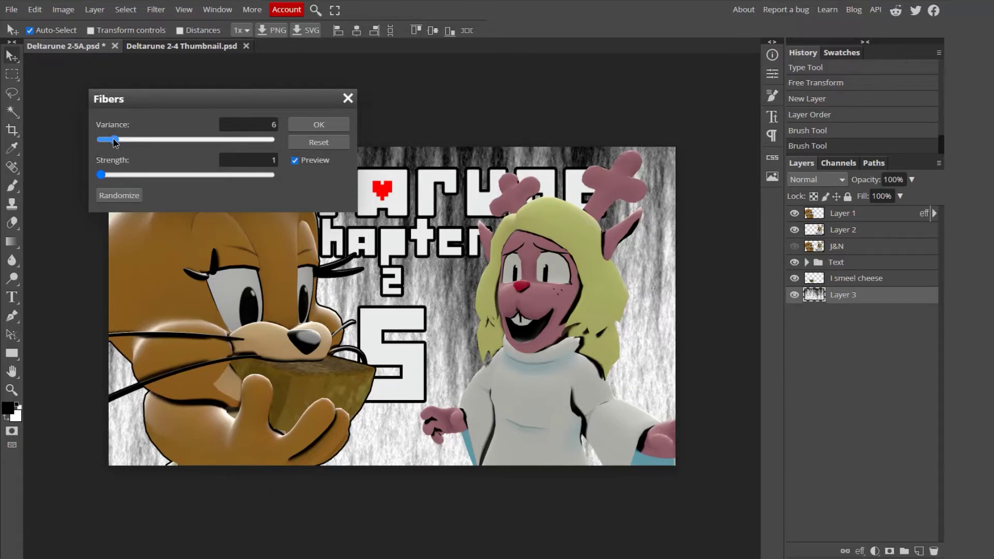
left_click_drag(101, 174, 306, 175)
left_click_drag(122, 138, 115, 143)
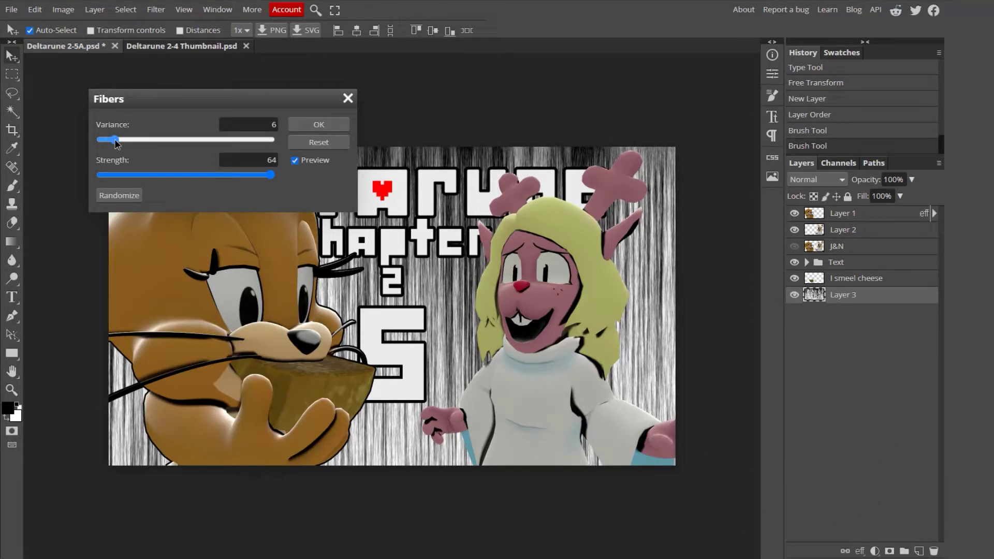
left_click(310, 126)
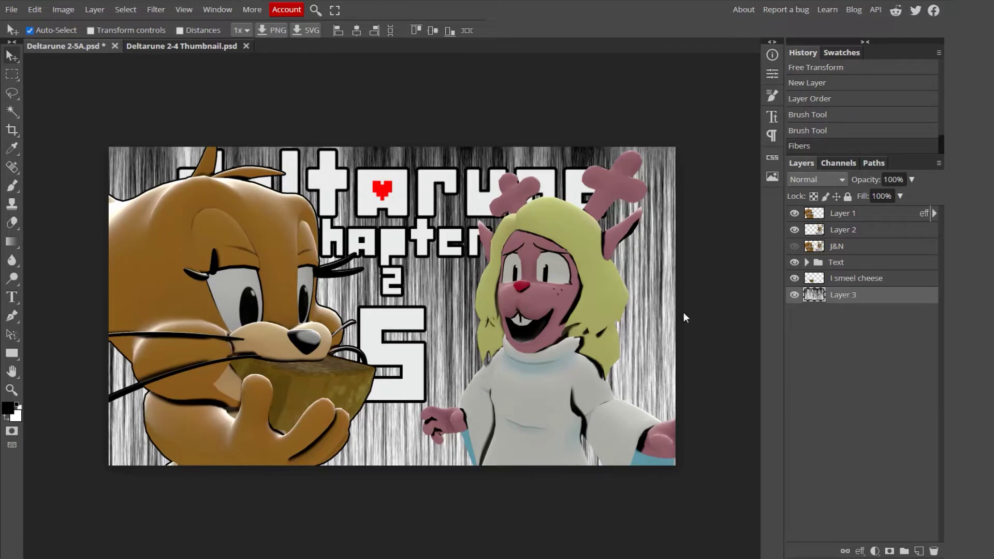
Flip the streaked Layer 3 background vertically and reposition it behind the artwork.
key("ctrl+alt+t")
right_click(429, 279)
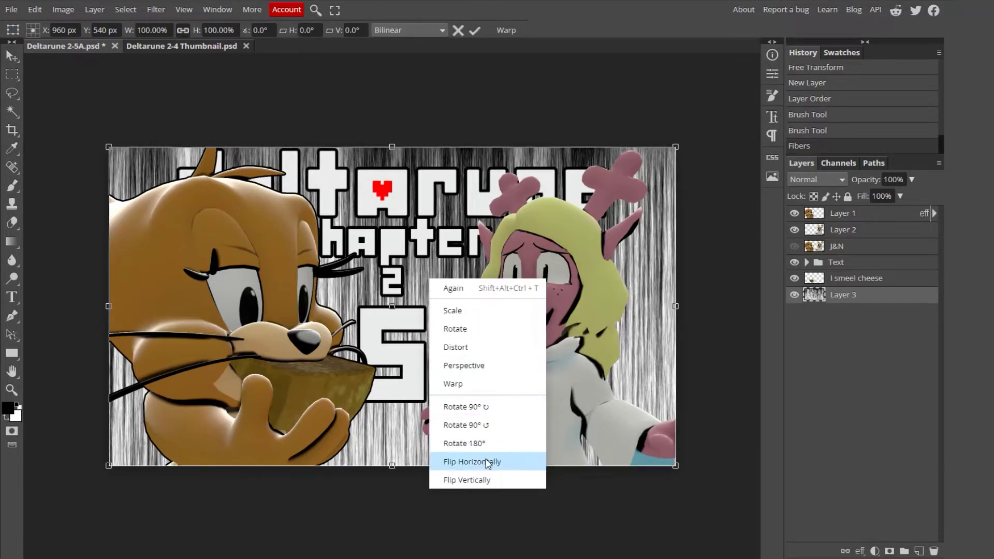
left_click(490, 480)
left_click_drag(496, 247, 496, 329)
left_click_drag(428, 288, 420, 219)
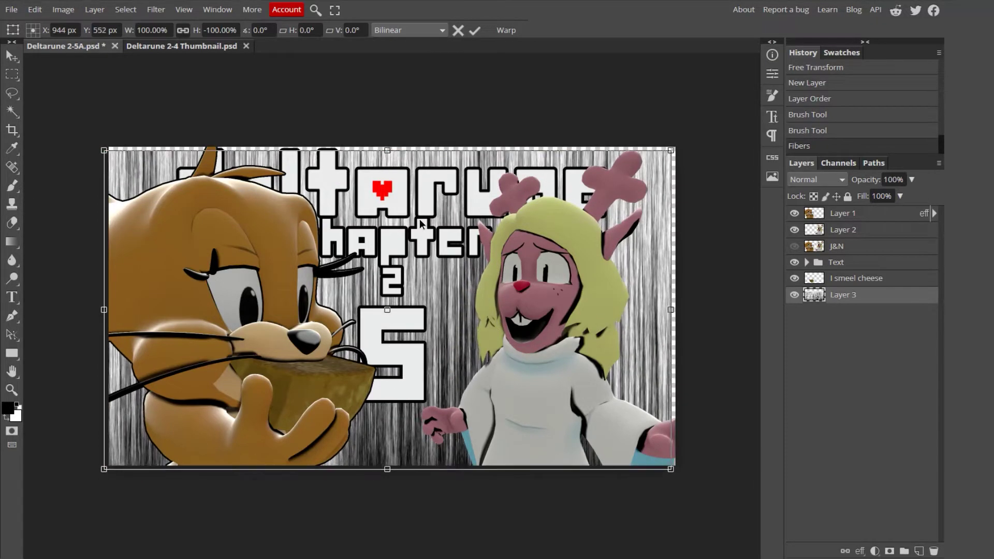
left_click(473, 30)
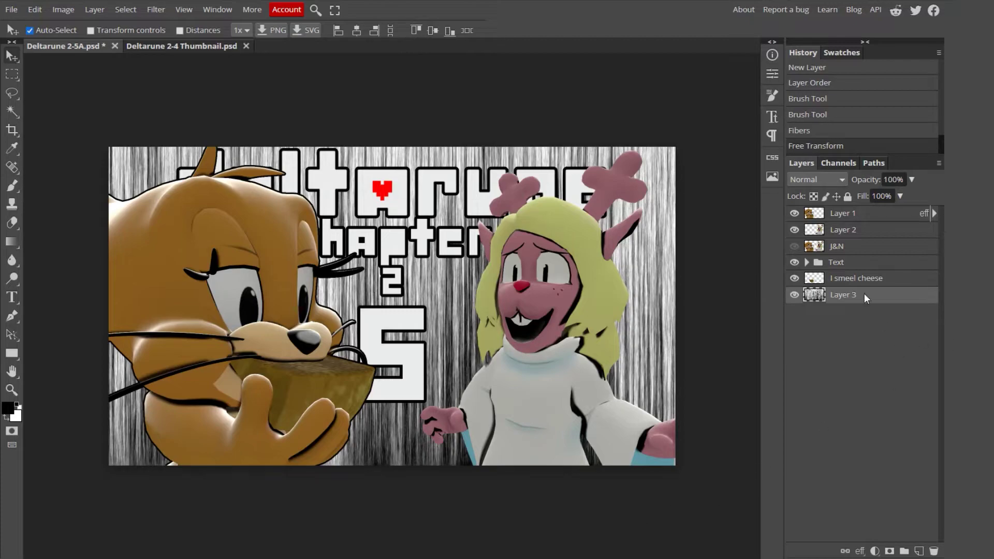
Check Layer 1's stroke settings and give Layer 2 a matching 10 px black outside stroke.
double_click(880, 214)
left_click(141, 189)
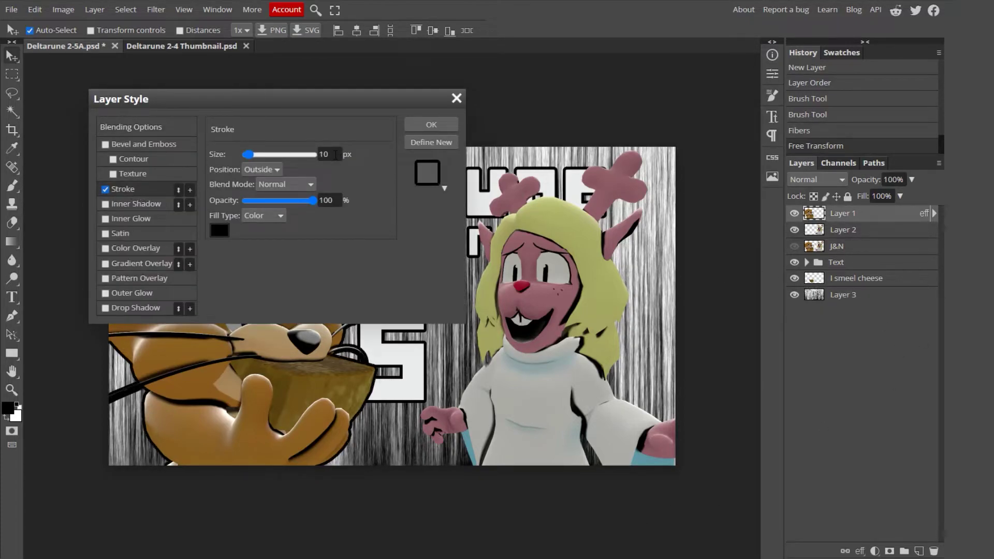
left_click(431, 124)
double_click(896, 229)
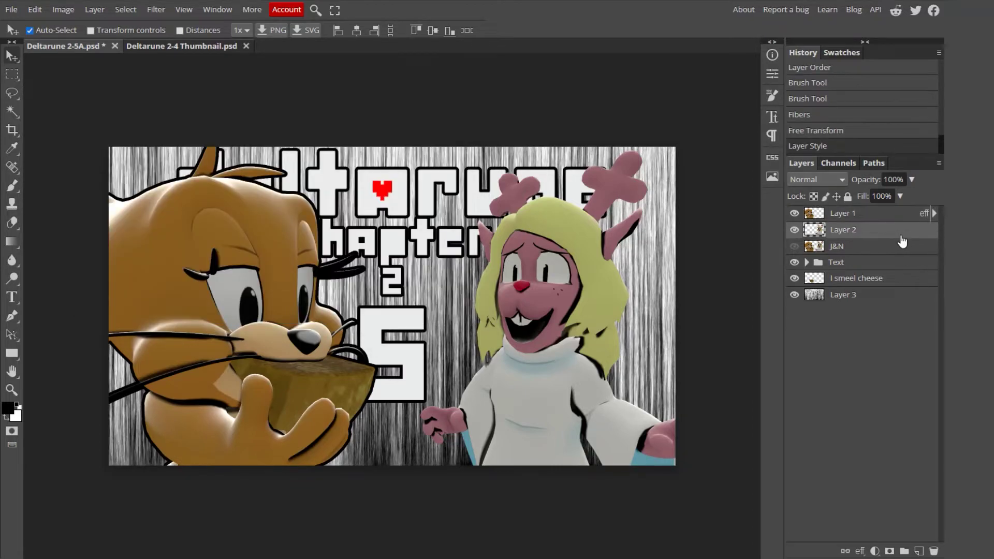
left_click(146, 190)
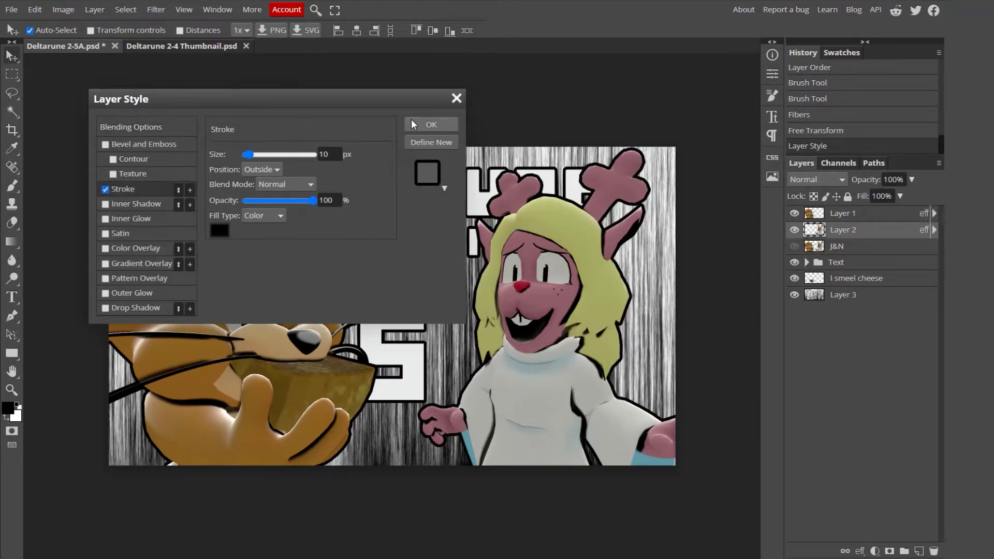
left_click(414, 124)
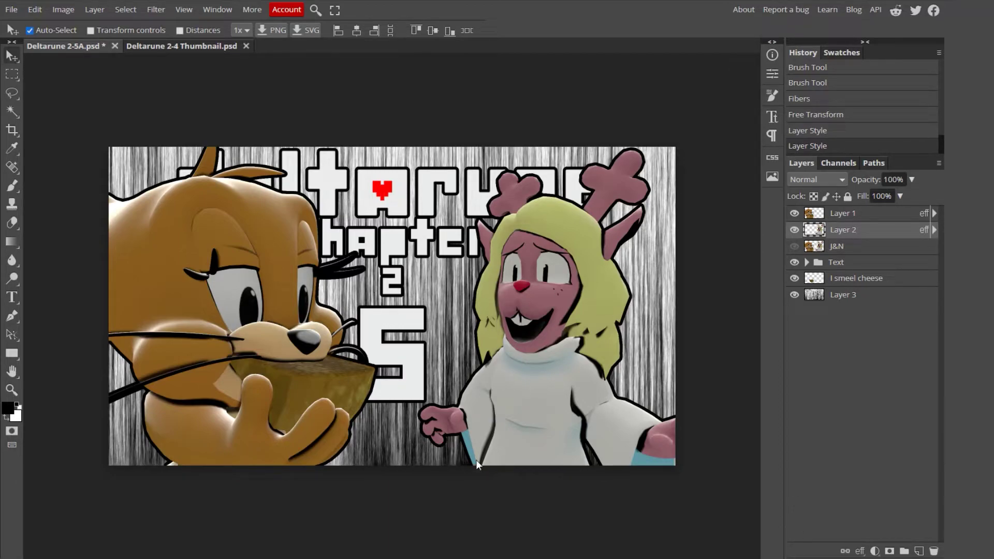
Hide Layer 3, add a new layer directly above it, and fill that layer with black using the large brush.
left_click(795, 295)
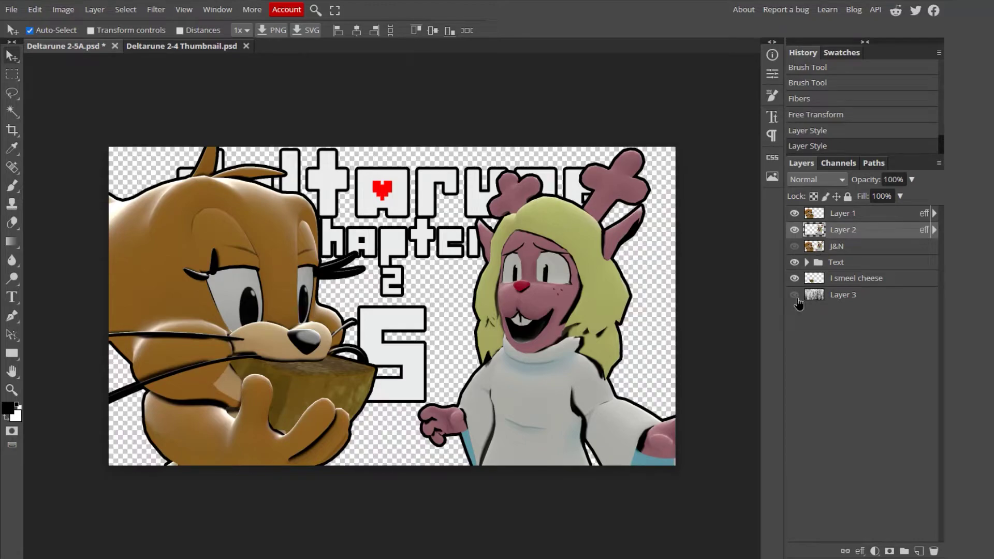
left_click(839, 296)
left_click(919, 551)
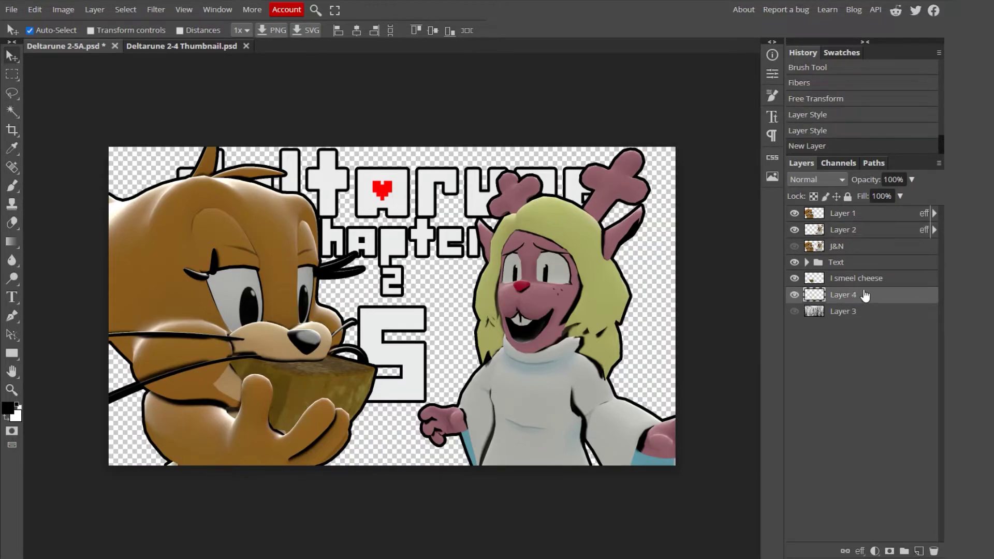
key("b")
mouse_move(370, 236)
left_mouse_down()
mouse_move(155, 352)
mouse_move(901, 422)
left_mouse_up()
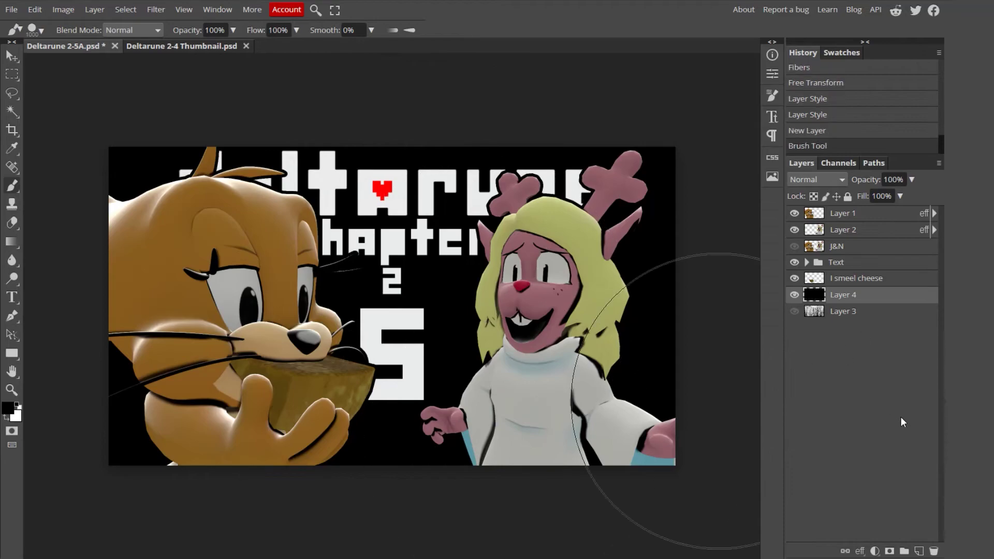
key("v")
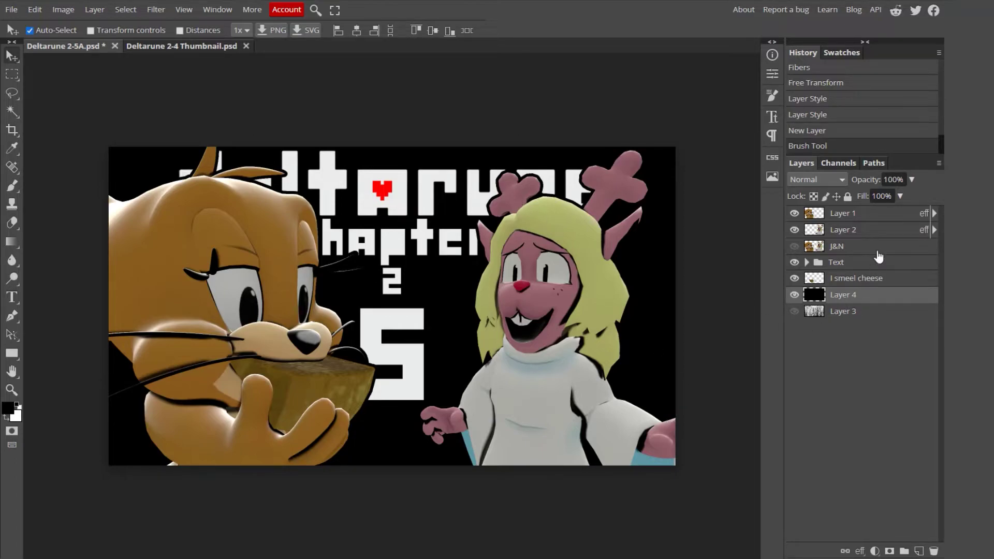
Set Layer 2's outline stroke size to 6 px.
double_click(880, 230)
left_click(160, 191)
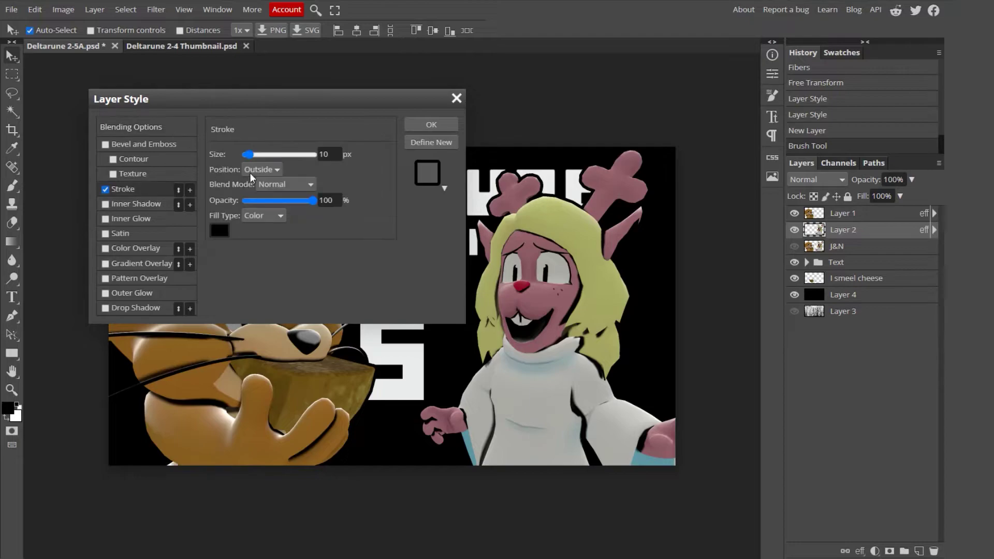
scroll(332, 155, "down", 5)
scroll(332, 155, "up", 1)
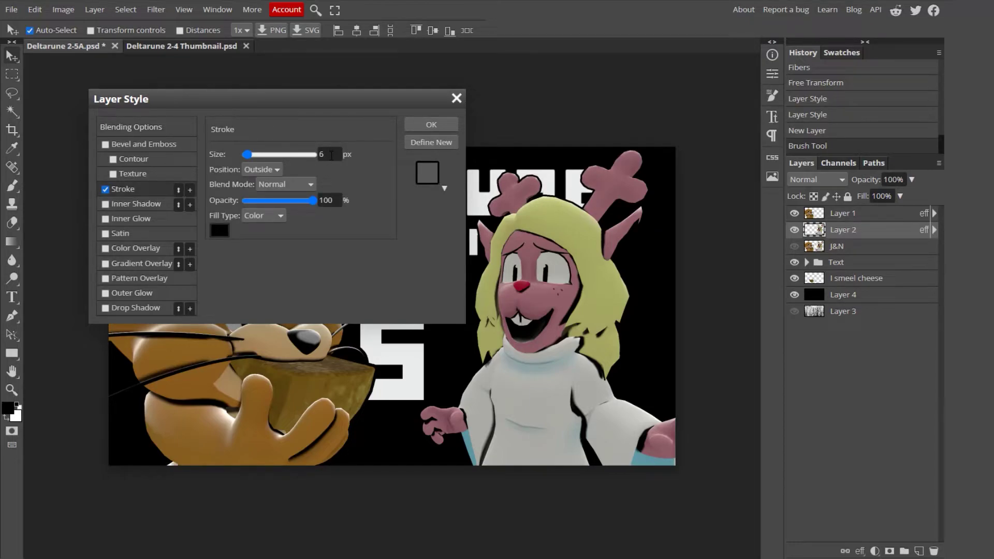
left_click(430, 125)
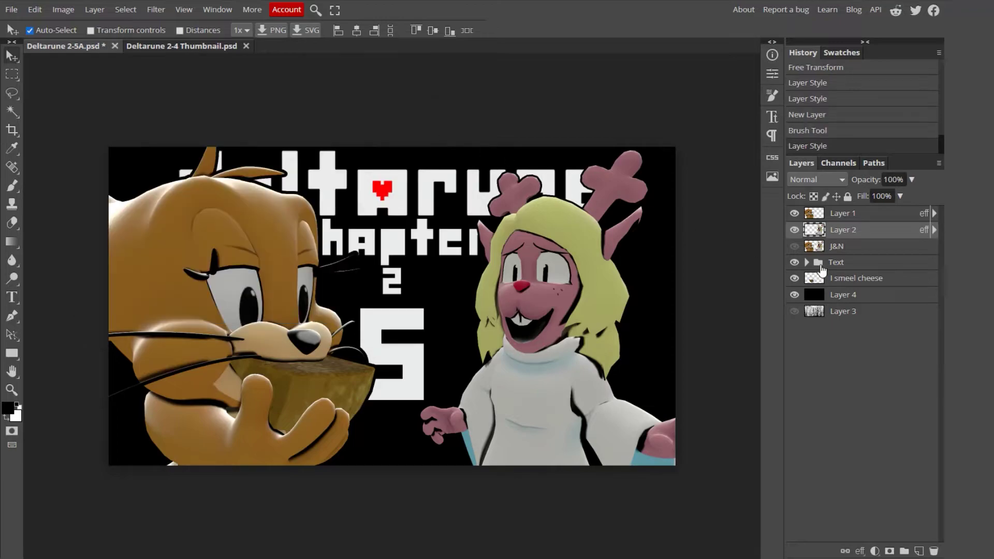
Reduce the outline stroke size on Layer 1 to match Layer 2's thinner outline.
double_click(882, 218)
left_click(136, 193)
mouse_move(340, 101)
left_mouse_down()
mouse_move(709, 160)
mouse_move(775, 162)
left_mouse_up()
double_click(764, 213)
type("7")
scroll(764, 216, "down", 1)
left_click(865, 184)
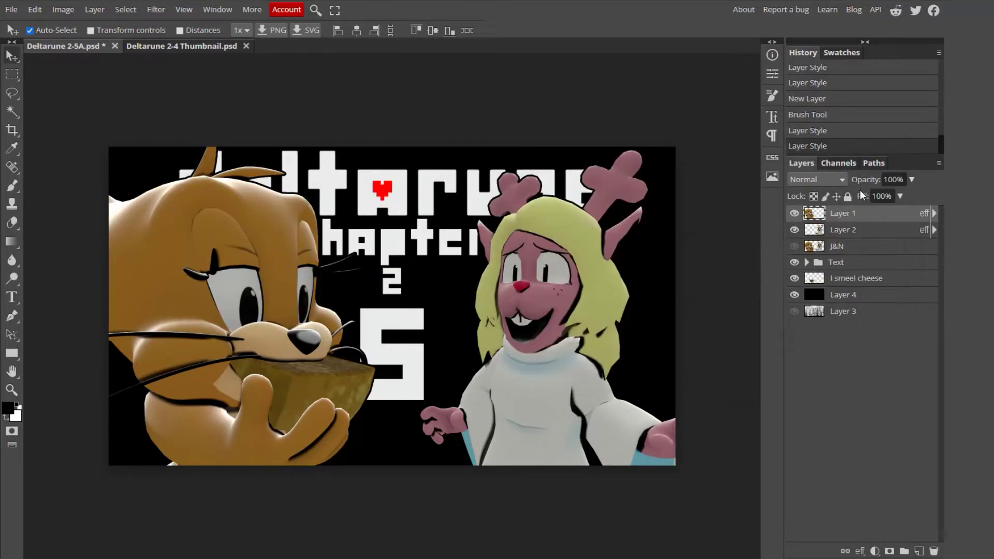
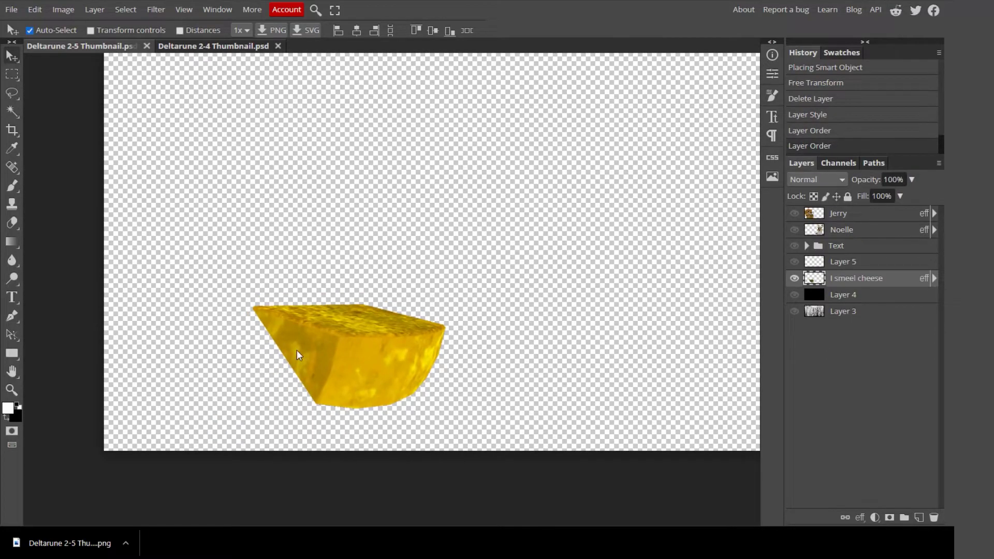
Examine the isolated cheese closely and undo the stray move of its layer.
left_click_drag(389, 344, 366, 385)
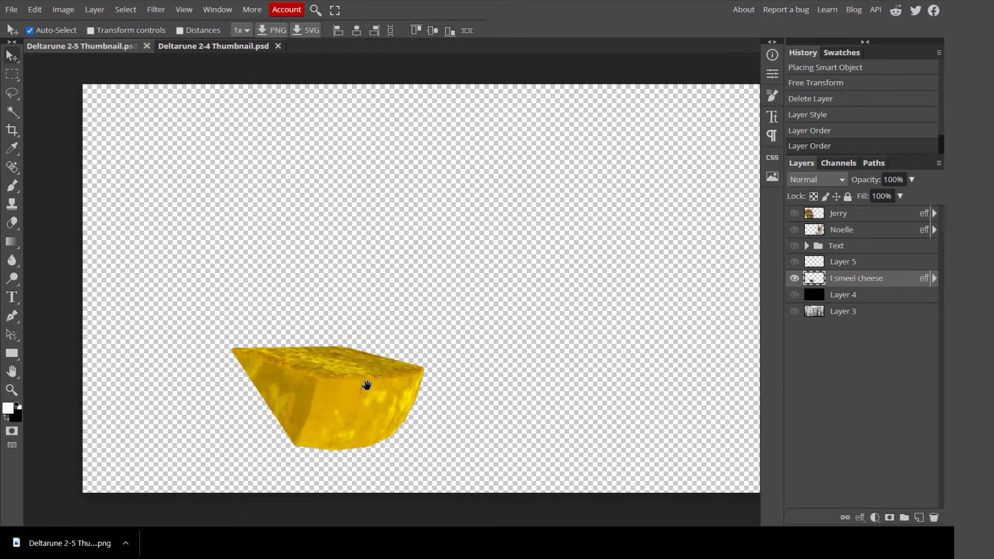
left_click_drag(366, 385, 399, 364)
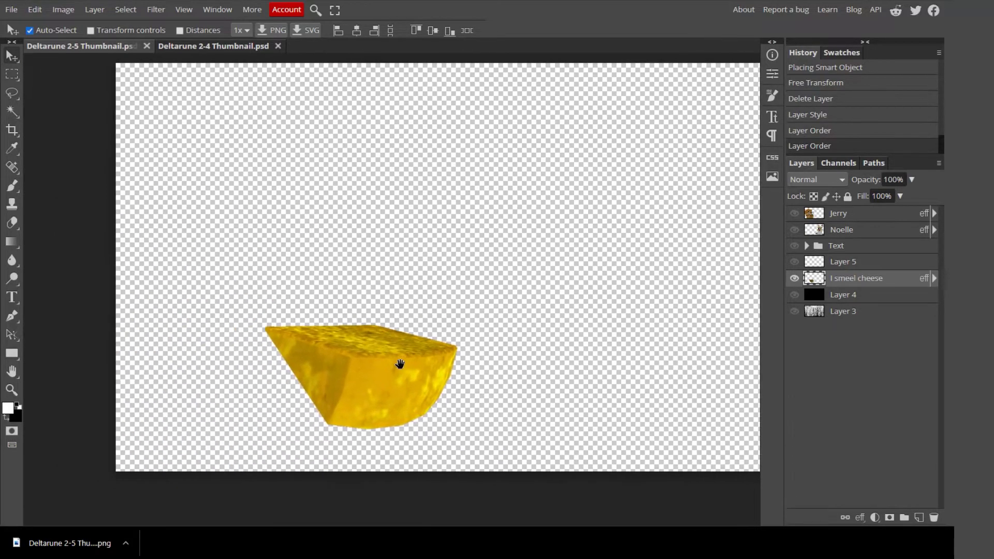
left_click_drag(366, 395, 399, 368)
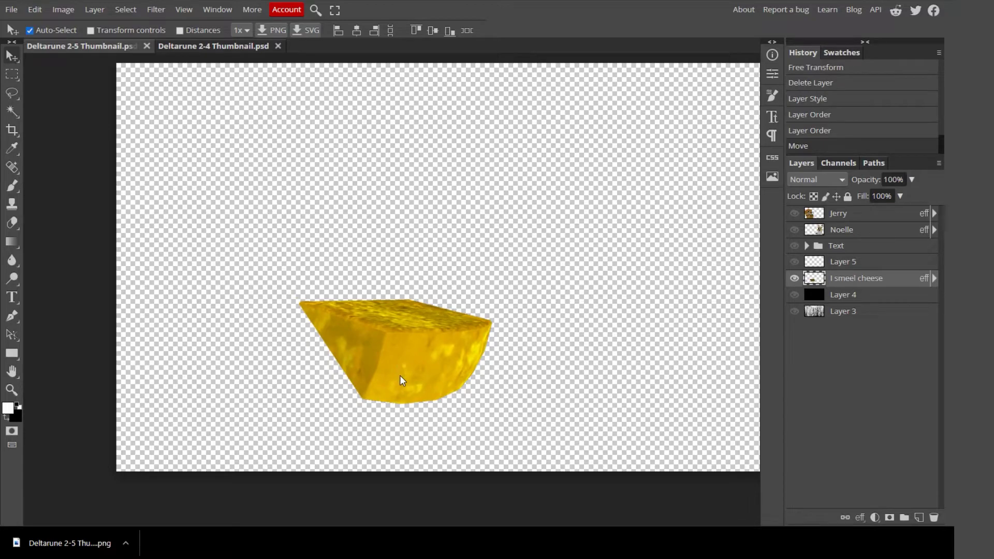
key("ctrl+z")
scroll(396, 375, "up", 3, "alt")
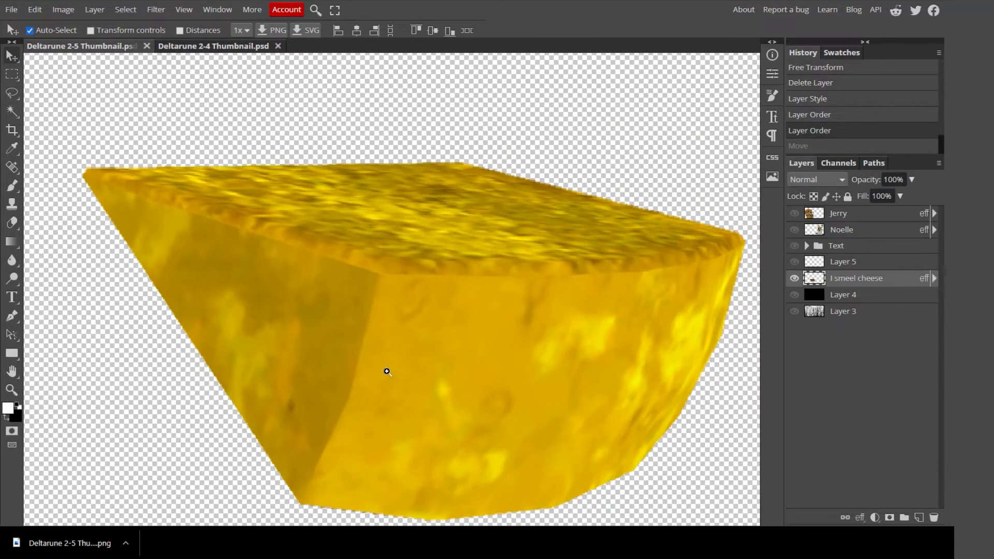
scroll(411, 346, "up", 4, "alt")
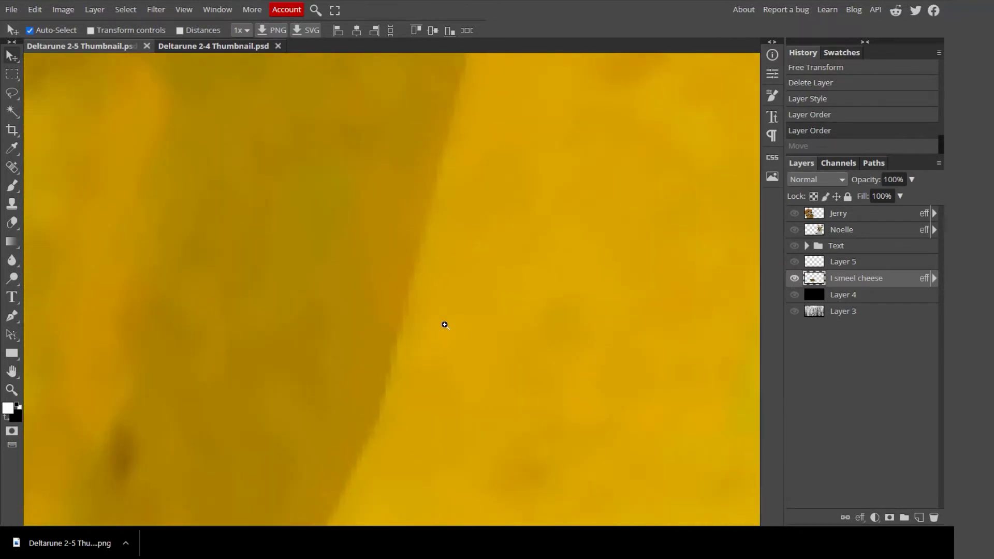
scroll(443, 327, "up", 2, "alt")
scroll(368, 368, "down", 8, "alt")
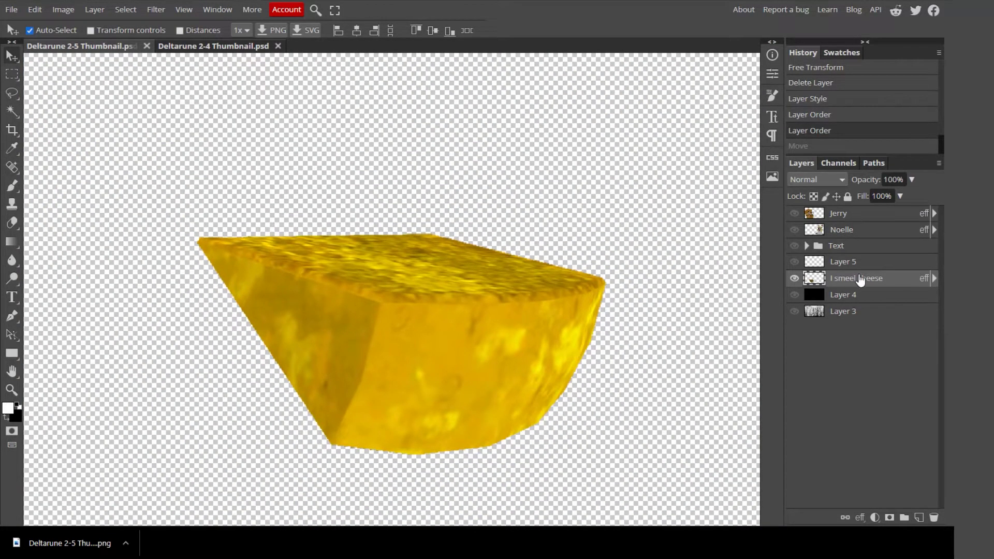
Move the I smeel cheese layer above Jerry and toggle its visibility to compare it with the artwork beneath.
left_click_drag(861, 278, 847, 224)
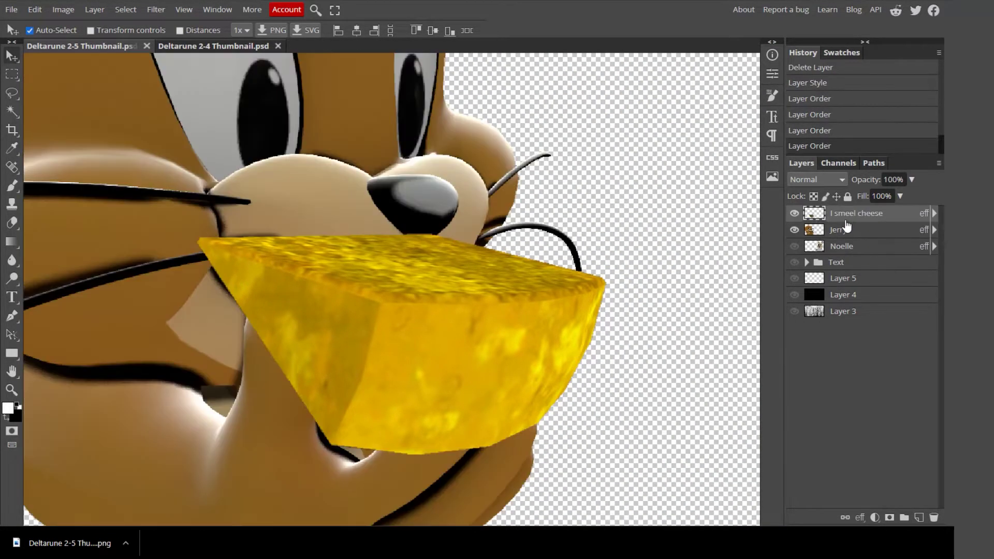
left_click(794, 214)
left_click(795, 213)
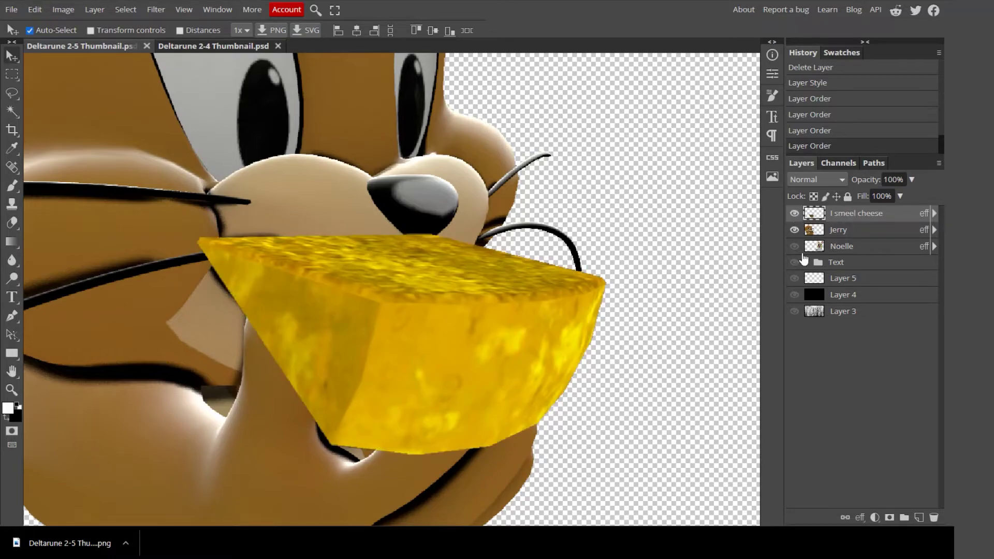
Add a raster mask to the I smeel cheese layer and hide the cheese by painting the mask black with an enlarged brush.
left_click(886, 519)
key("b")
key("x")
right_click(260, 346)
left_click(384, 369)
mouse_move(312, 268)
left_mouse_down()
mouse_move(388, 248)
mouse_move(570, 337)
left_mouse_up()
left_click_drag(595, 414, 513, 414)
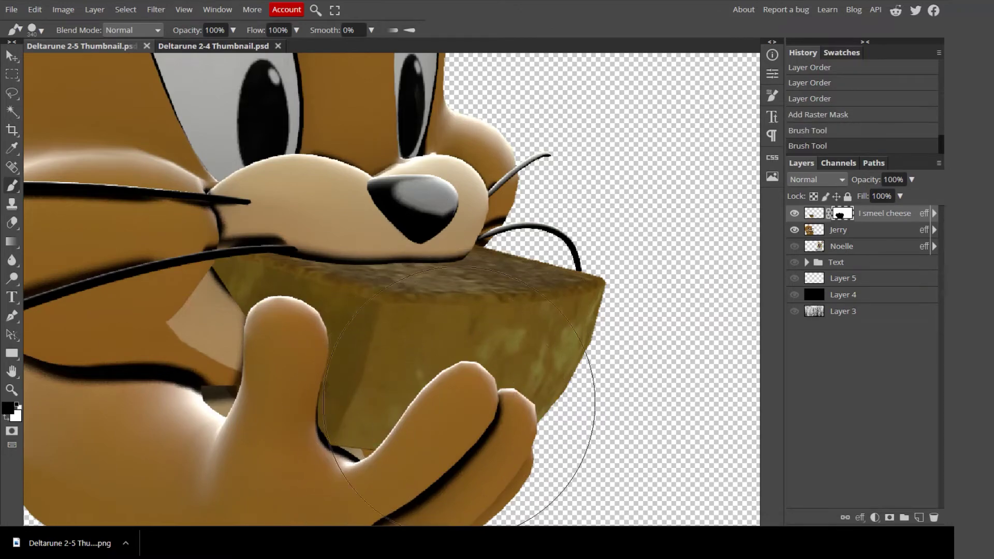
Examine the edges around Jerry's whisker, mouth, hand and the cheese at close range for stray or semi-transparent pixels.
mouse_move(200, 254)
left_mouse_down("ctrl")
mouse_move(274, 234)
mouse_move(275, 255)
left_mouse_up("ctrl")
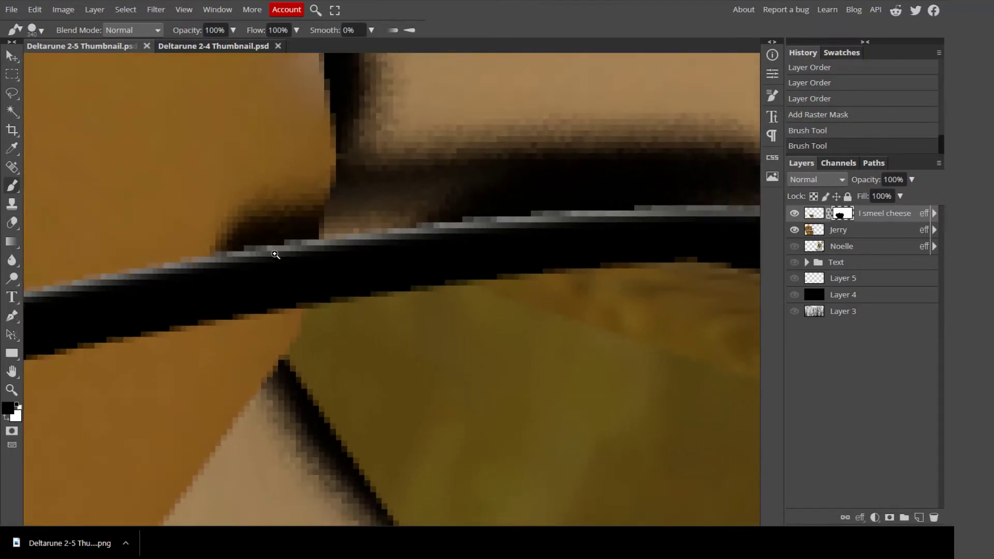
scroll(275, 254, "down", 2, "alt")
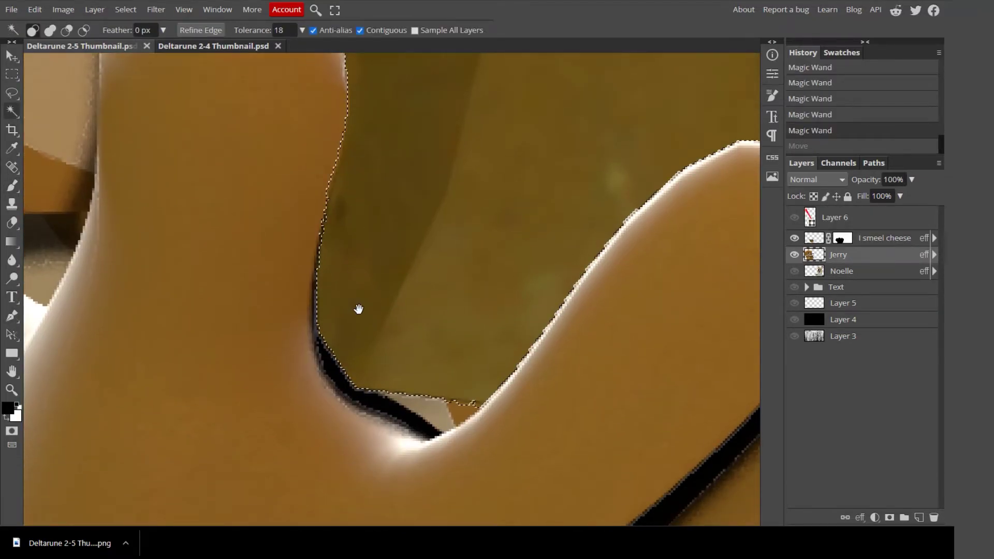
left_click_drag(359, 309, 322, 231)
left_click_drag(215, 217, 613, 258)
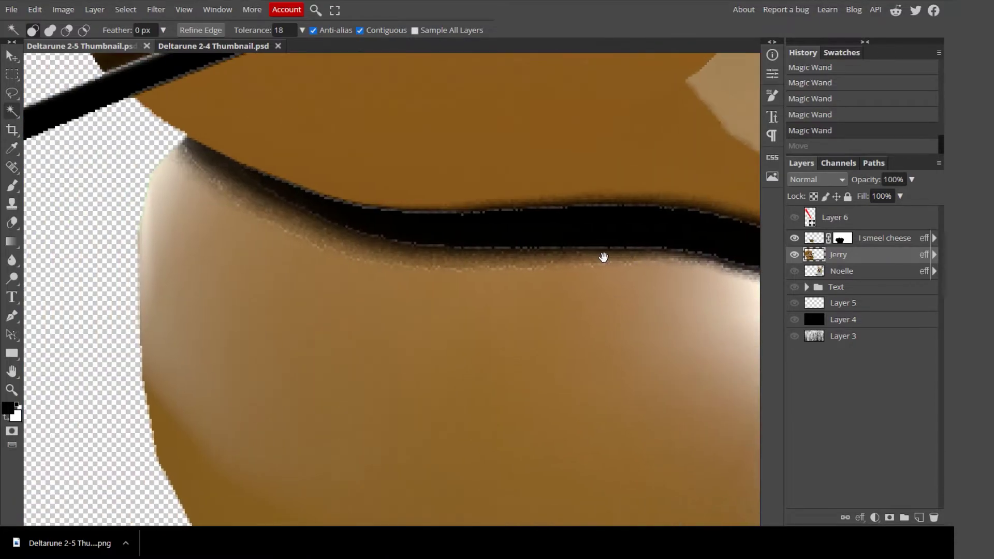
scroll(400, 237, "down", 8)
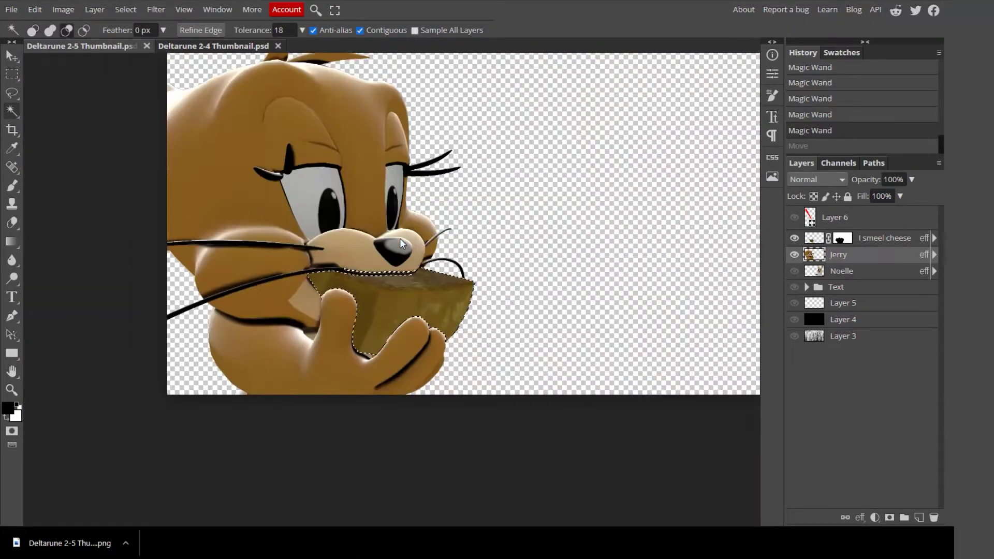
scroll(187, 397, "up", 1)
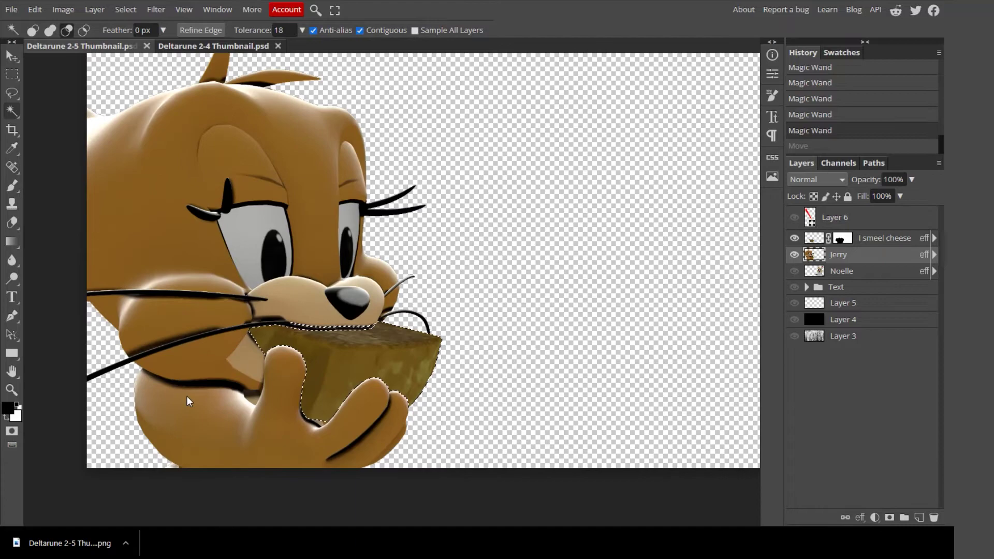
scroll(187, 398, "down", 1)
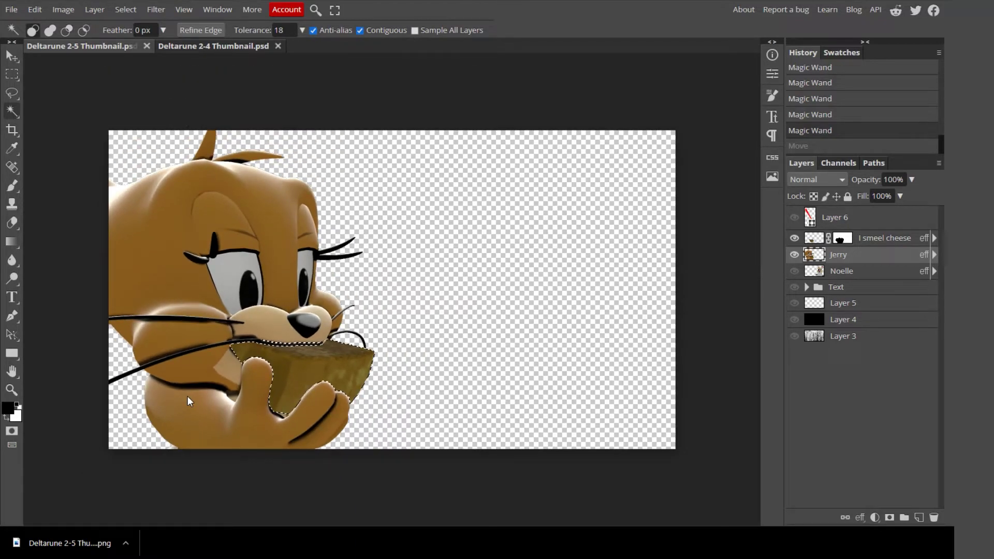
scroll(187, 396, "up", 5, "alt")
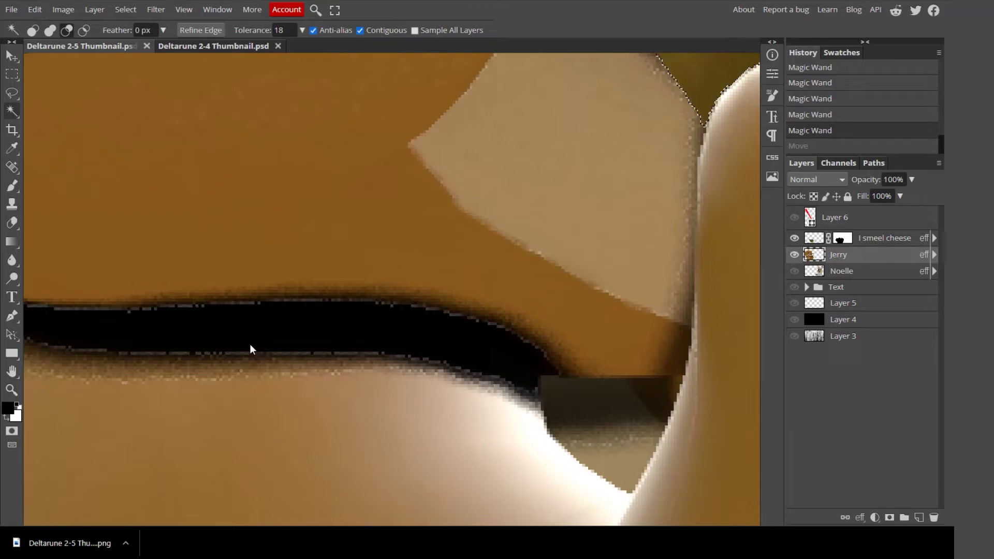
scroll(253, 343, "down", 4, "alt")
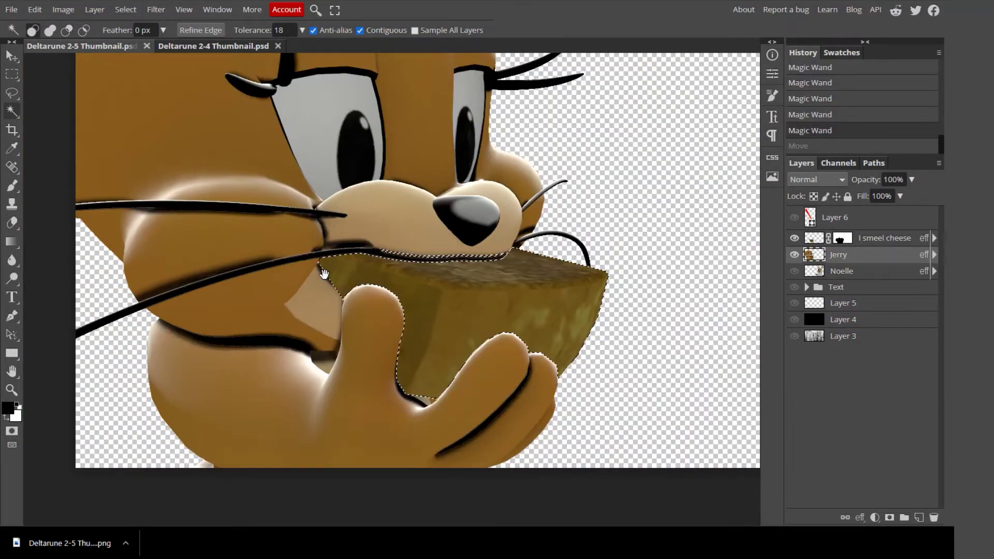
scroll(391, 362, "up", 2, "alt")
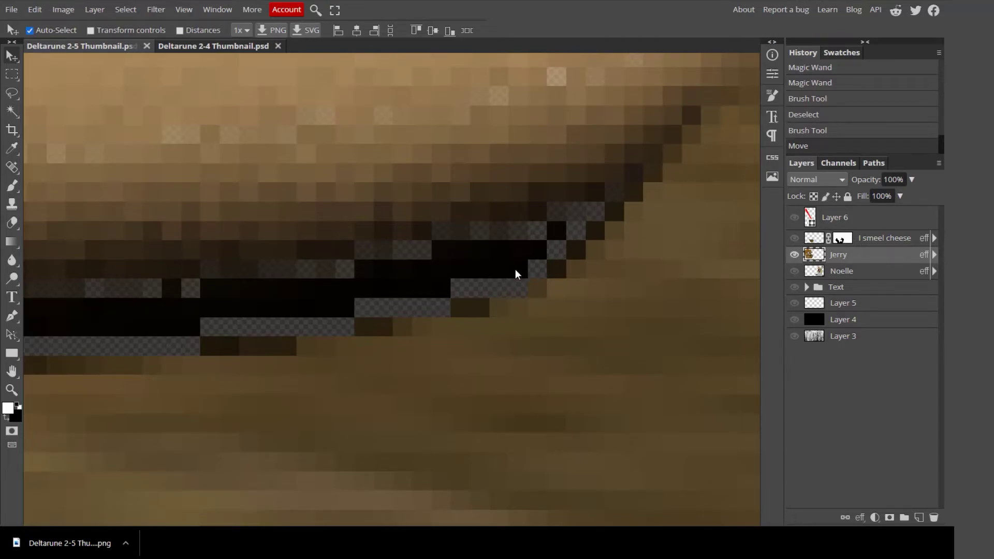
scroll(455, 285, "down", 5)
scroll(323, 265, "up", 3)
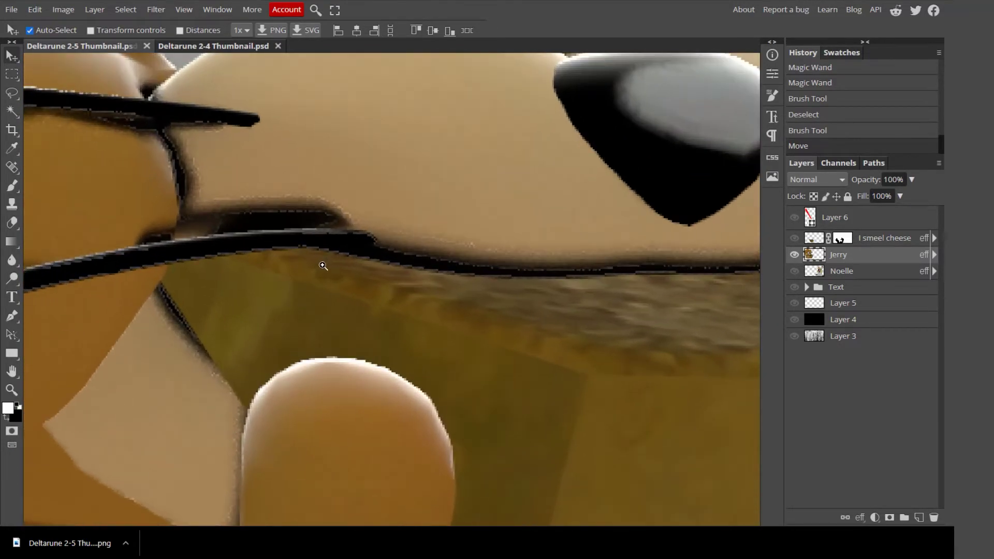
Examine the edges of Jerry's cheek, chin and thumb at close range.
scroll(323, 266, "down", 5)
scroll(400, 289, "up", 6)
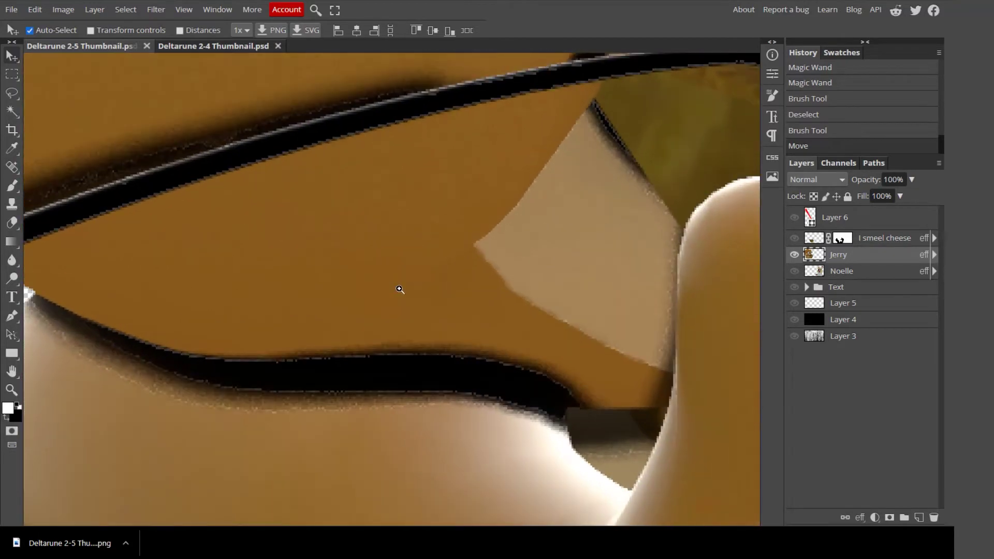
left_click_drag(327, 392, 349, 325)
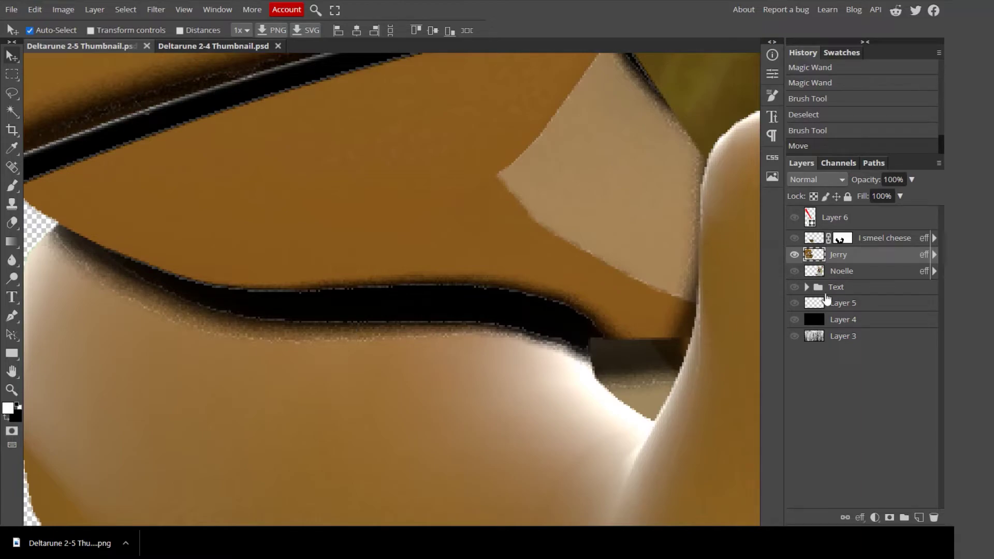
Hide Jerry, show Noelle alone, and examine the edges of her sweater, collar, mouth and hair at close range.
left_click(795, 254)
left_click(794, 270)
scroll(328, 221, "down", 10, "alt")
scroll(393, 290, "up", 10, "alt")
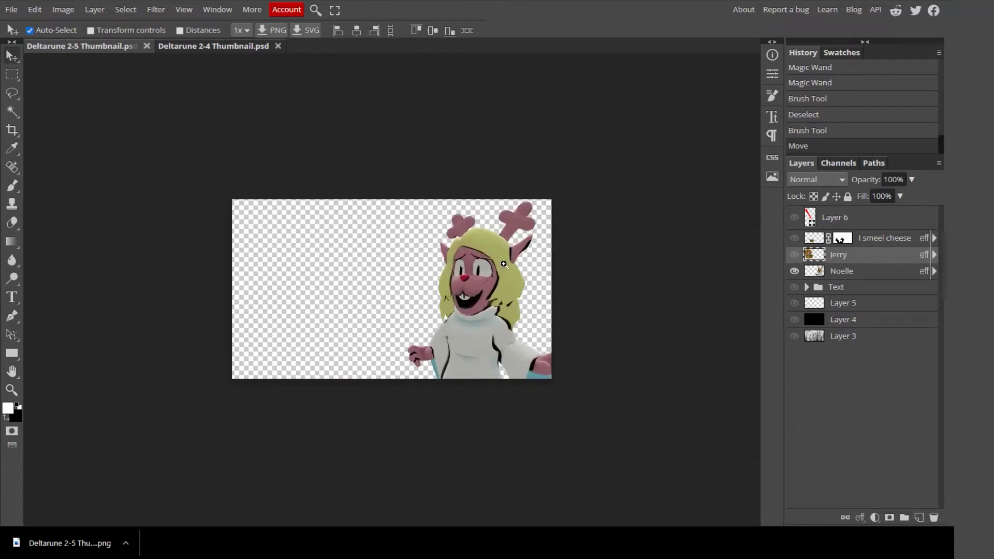
scroll(412, 205, "up", 10, "alt")
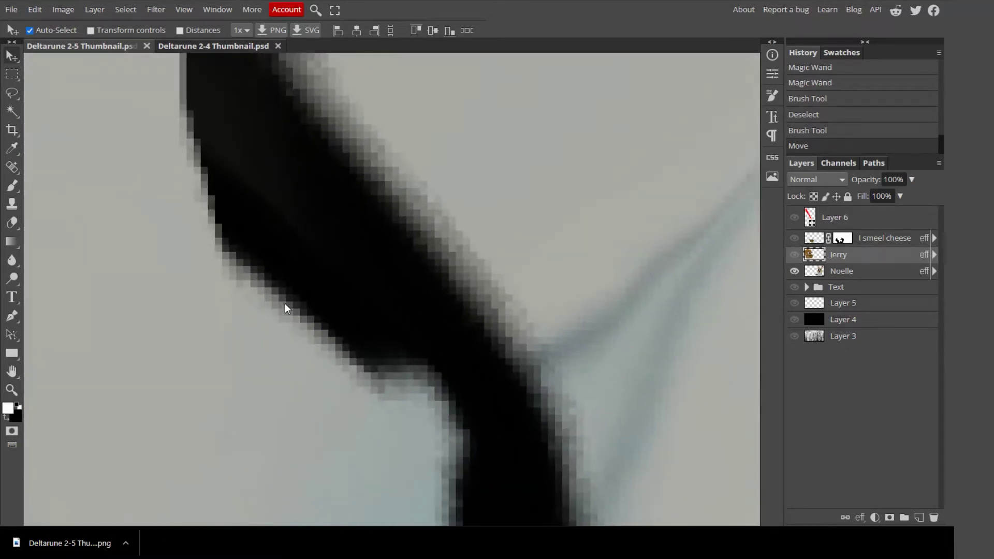
scroll(369, 441, "down", 5, "alt")
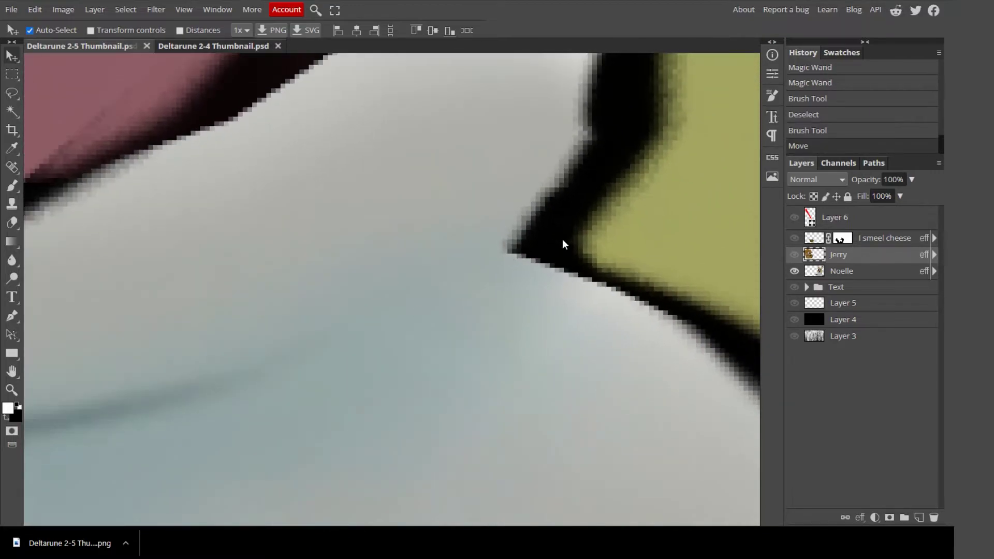
left_click_drag(383, 180, 609, 442)
left_click_drag(262, 437, 494, 302)
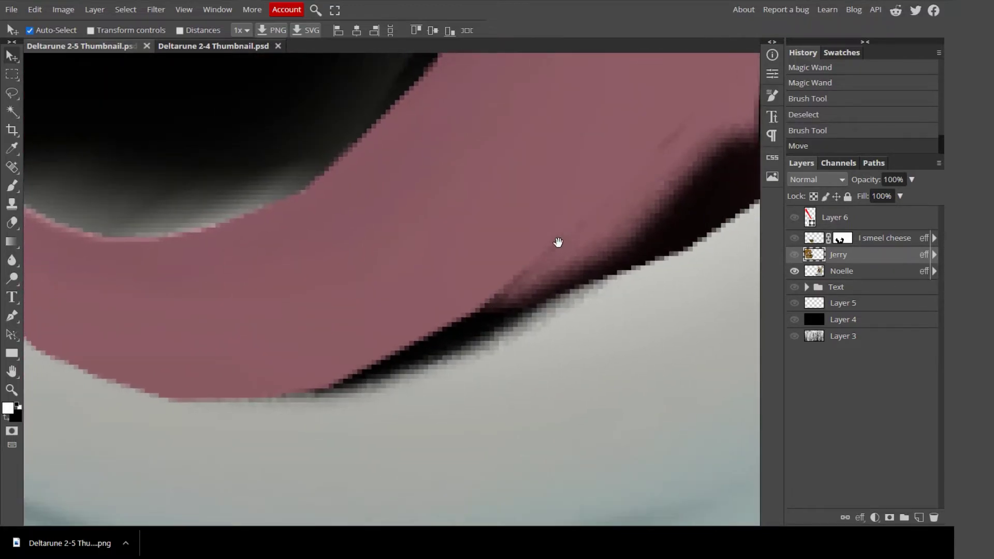
scroll(553, 248, "down", 5, "alt")
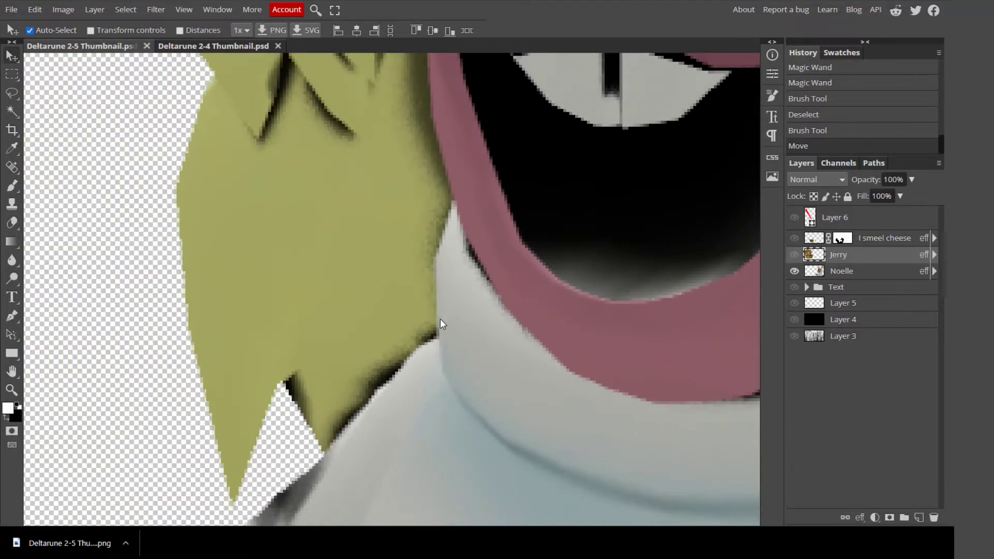
scroll(442, 312, "down", 6, "alt")
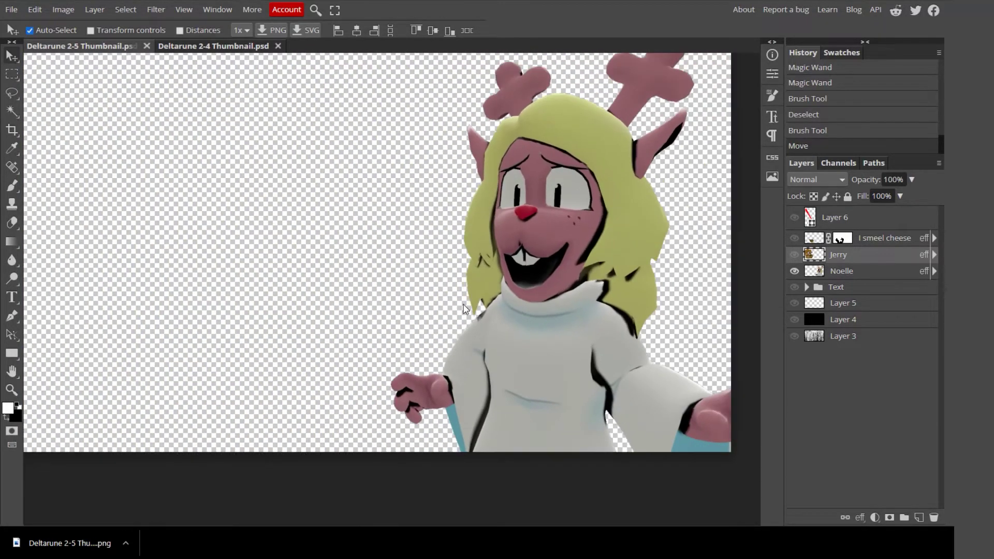
left_click_drag(478, 239, 595, 283)
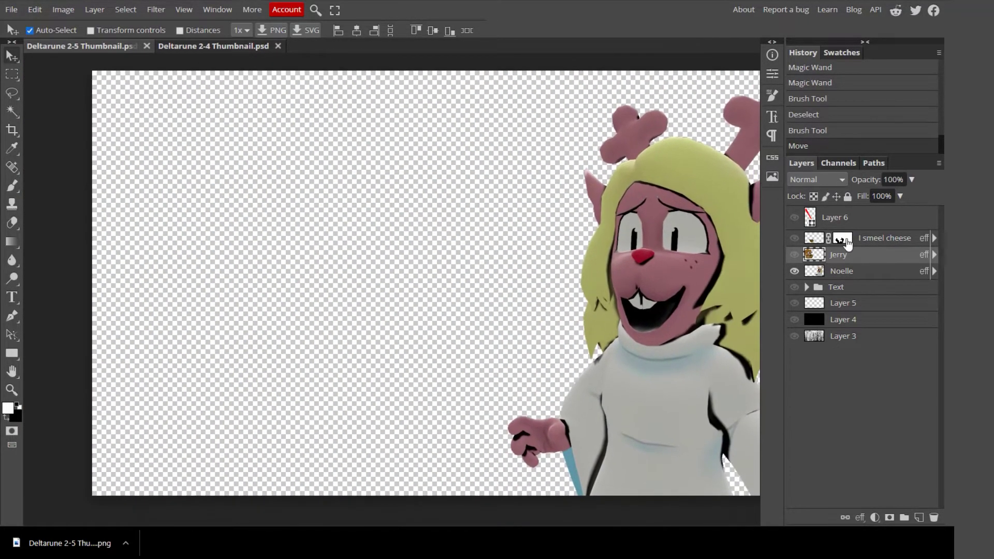
Show the Jerry layer beside Noelle again and inspect his eyelid, lashes and face.
left_click(794, 254)
scroll(354, 177, "up", 5, "alt")
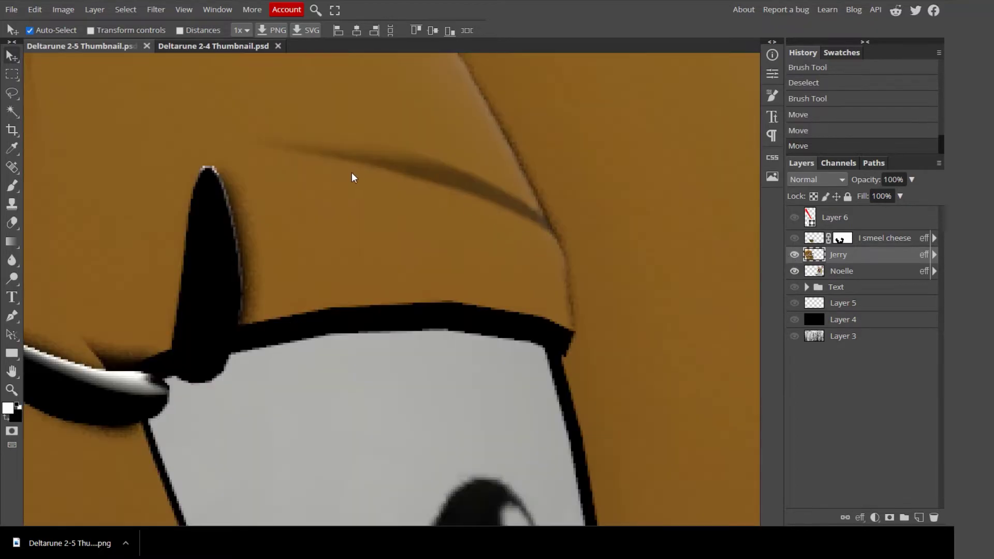
scroll(509, 216, "down", 5, "alt")
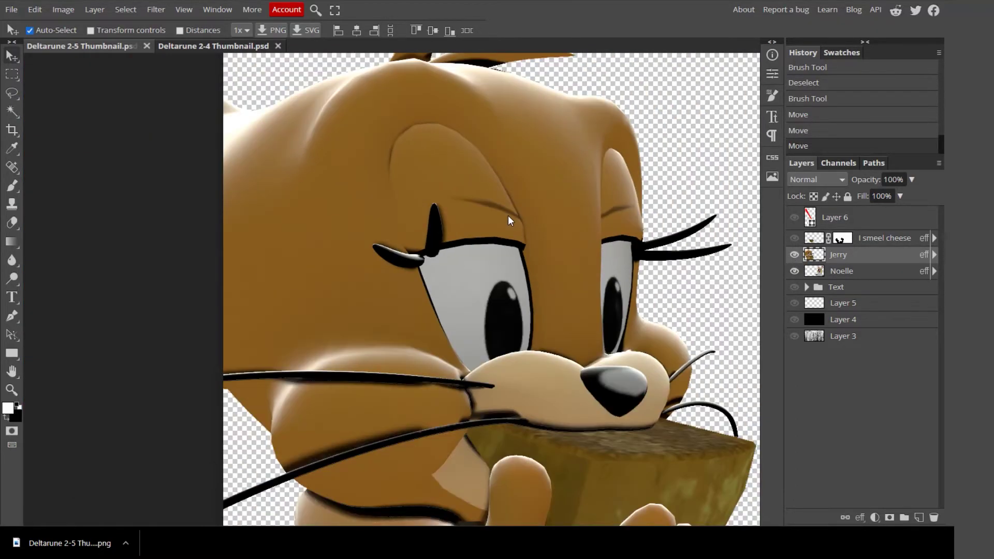
left_click_drag(569, 282, 449, 193)
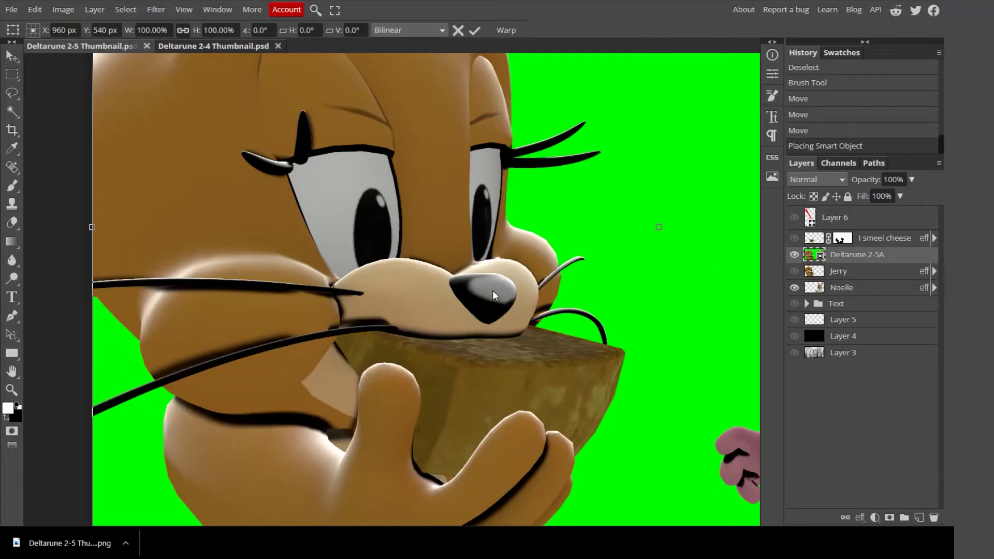
Clear the green background around Jerry on the placed Deltarune 2-5A layer using the Magic Wand at tolerance 101.
key("w")
left_click(602, 227)
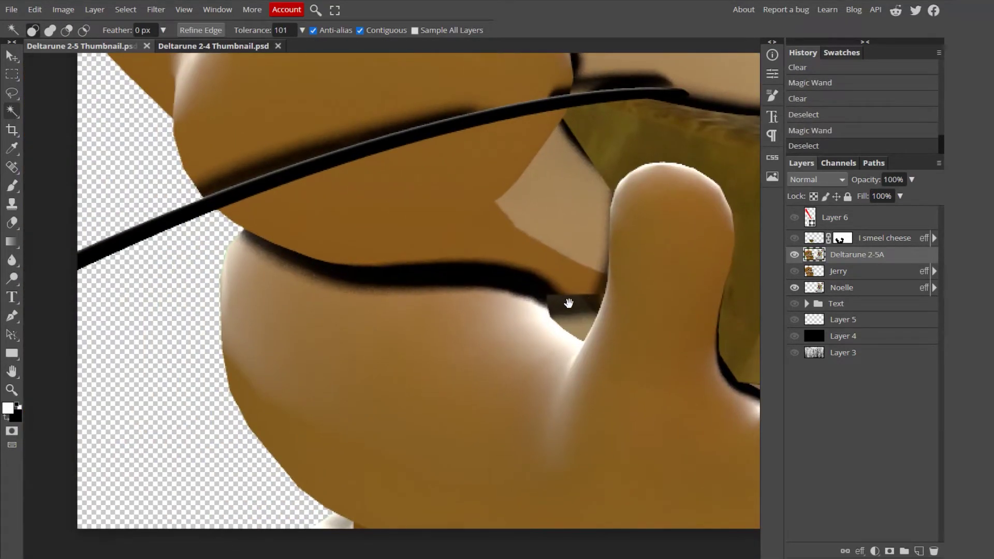
scroll(569, 304, "down", 8)
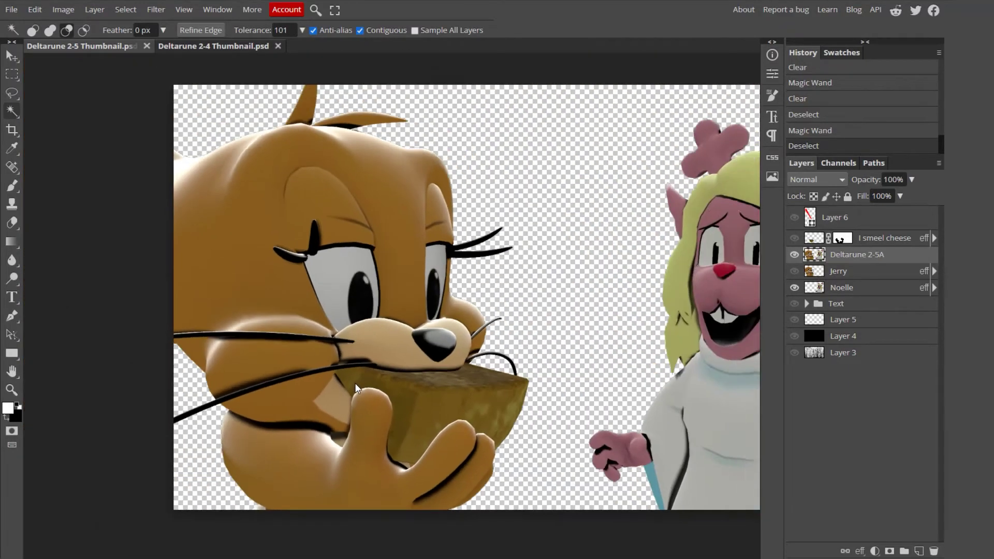
scroll(357, 388, "down", 1, "alt")
Copy the half of the Deltarune 2-5A layer containing Jerry with a rectangular selection and paste it as a new layer.
left_click(883, 274)
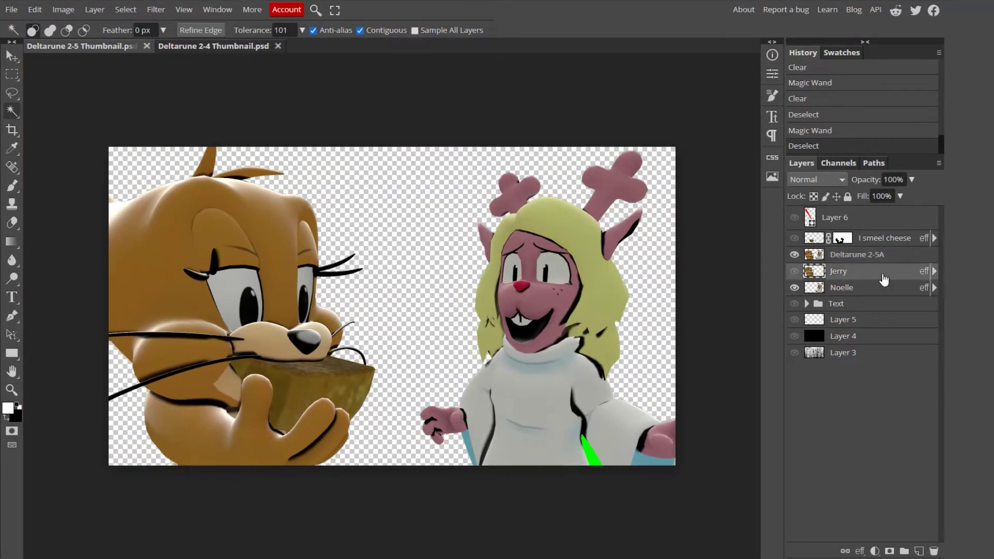
left_click(855, 258)
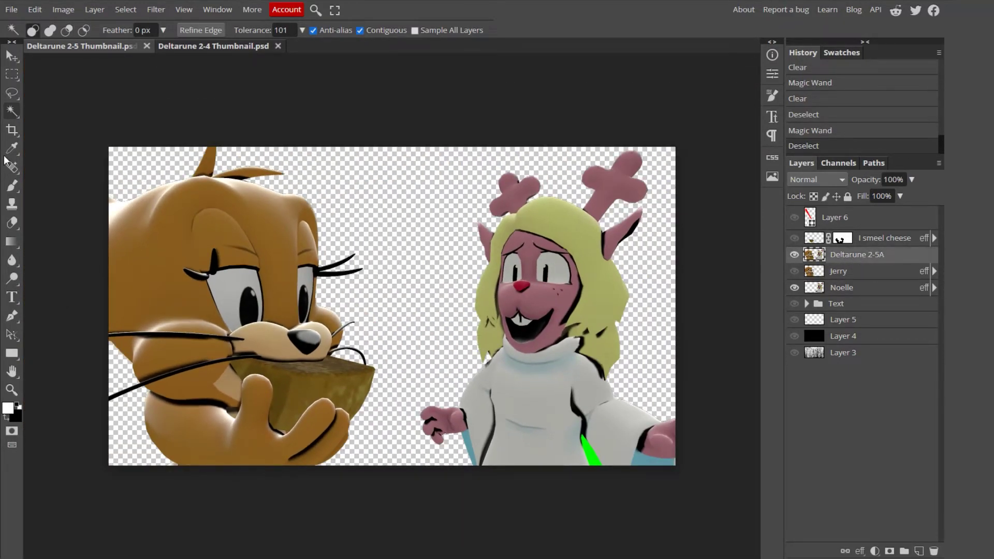
left_click(11, 74)
left_click_drag(104, 140, 397, 523)
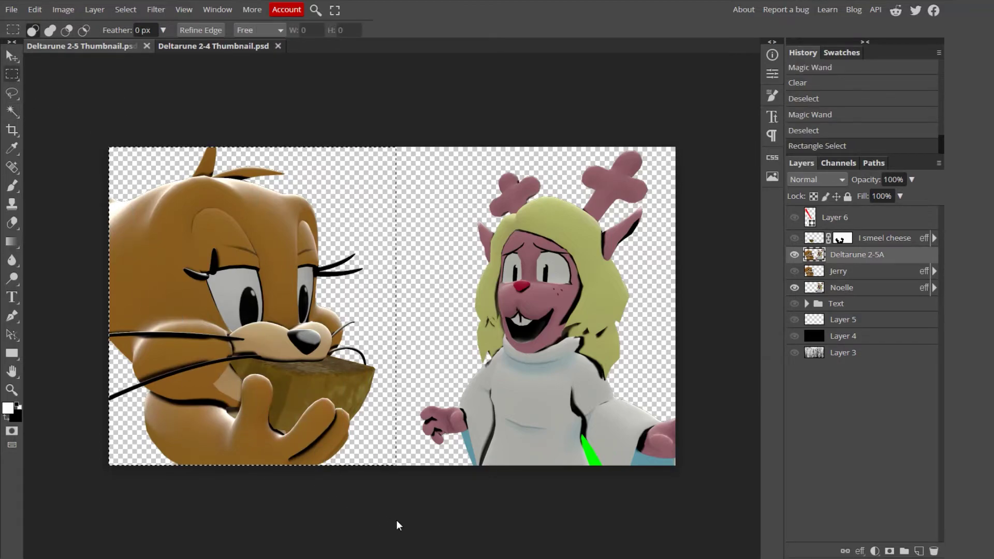
key("ctrl+c")
key("ctrl+v")
Hide the Deltarune 2-5A layer and move it to the end of the layer stack, below Layer 3.
left_click(795, 271)
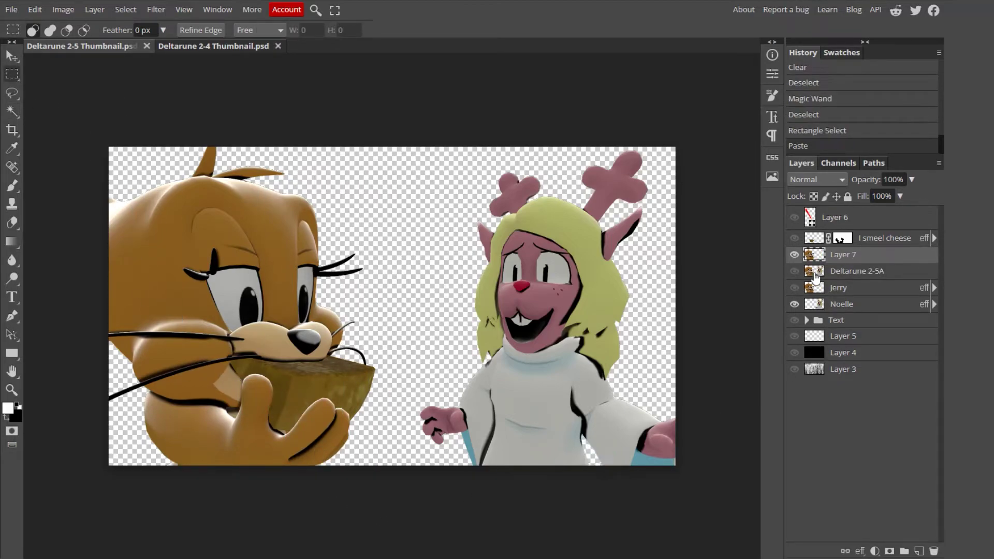
left_click(849, 273)
key("Delete")
key("ctrl+z")
left_click_drag(868, 274, 861, 365)
Delete the old Jerry layer and rename the pasted Layer 7 as Jerry.
left_click(868, 278)
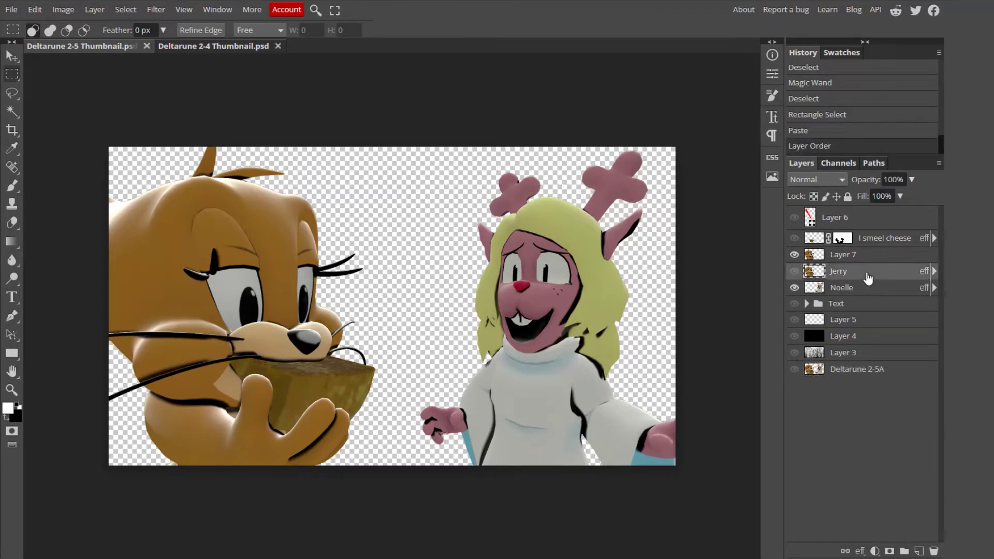
key("Delete")
double_click(859, 256)
type("Jerry")
key("Return")
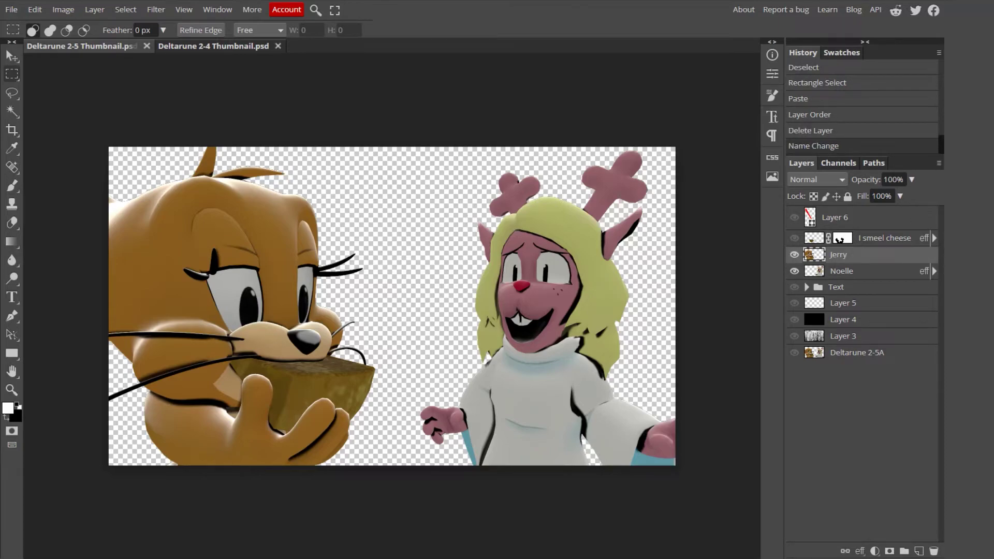
Rename the new Jerry layer as "Jerry 2 Because The First One Was A Cunt".
double_click(846, 258)
left_click(841, 258)
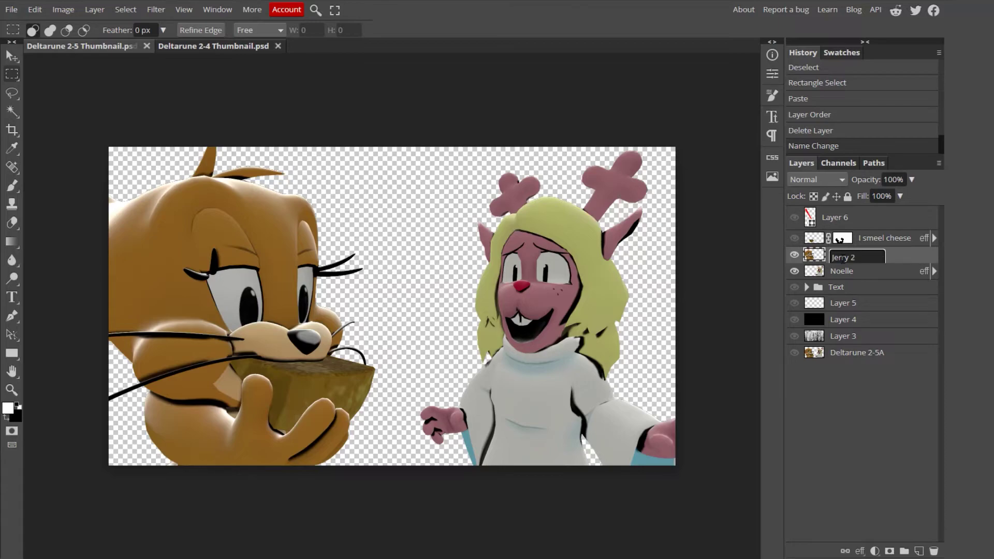
type("2 Because The First")
type(" One Was ")
type(" A Cunt")
key("Return")
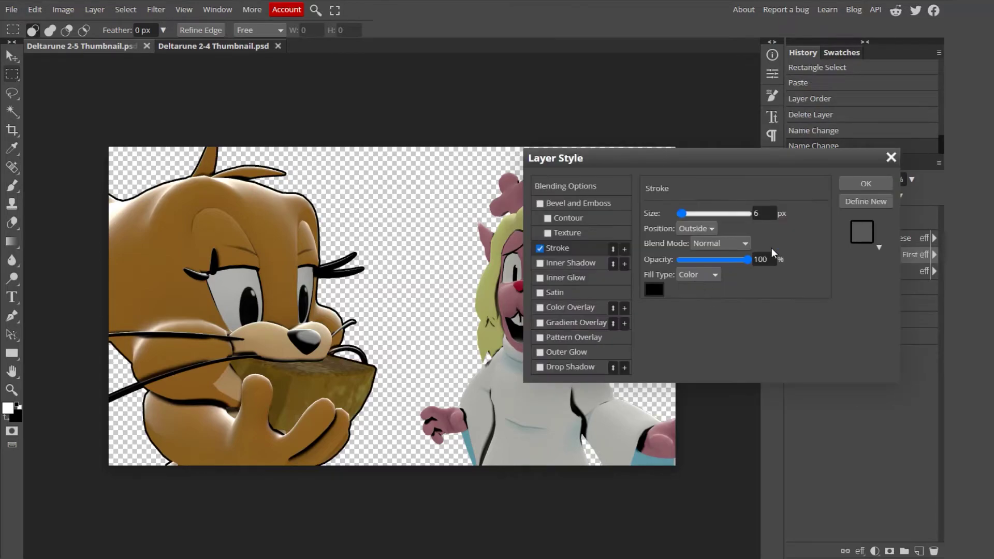
Apply a 6 px black outside stroke to the Jerry 2 layer and show the I smeel cheese layer.
left_click(864, 184)
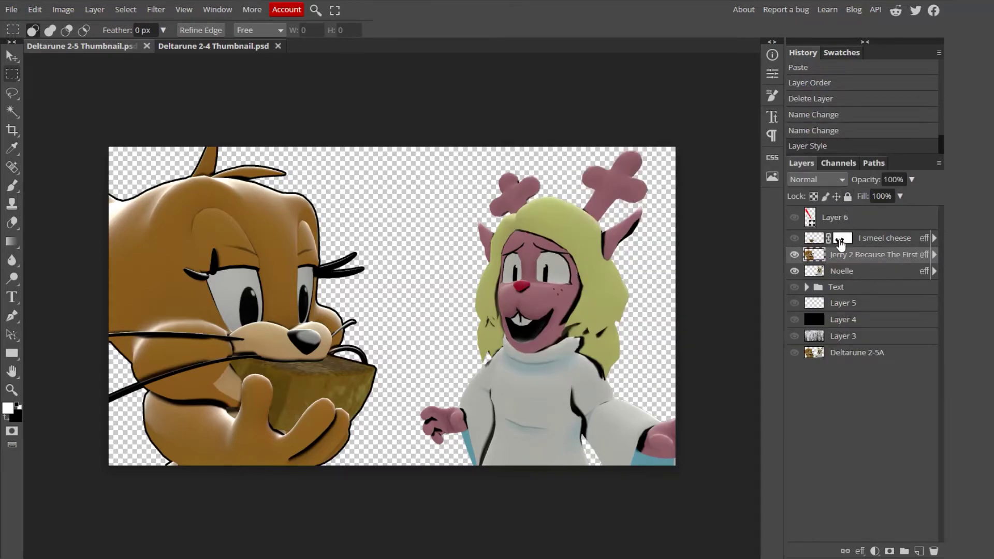
left_click(794, 238)
key("v")
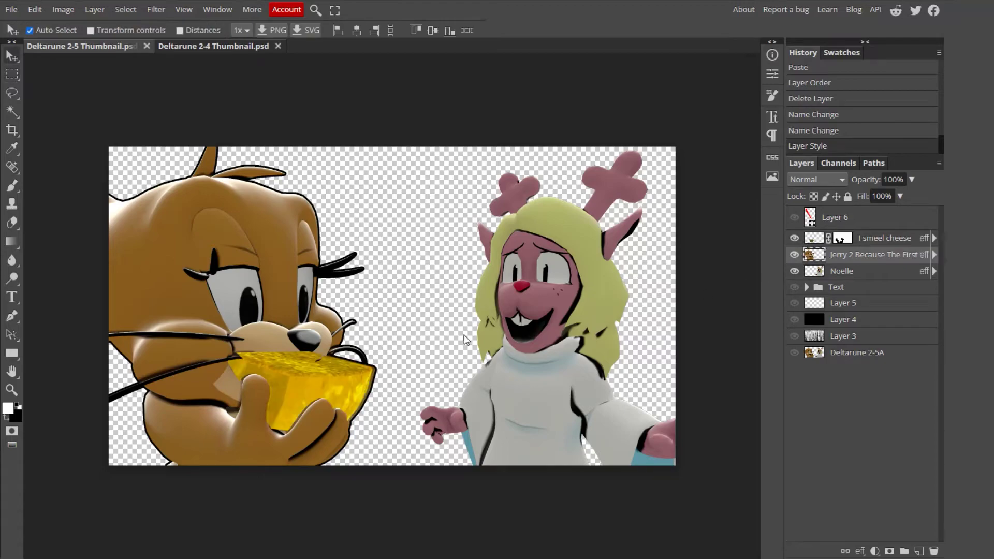
scroll(285, 359, "up", 2)
scroll(285, 359, "up", 3)
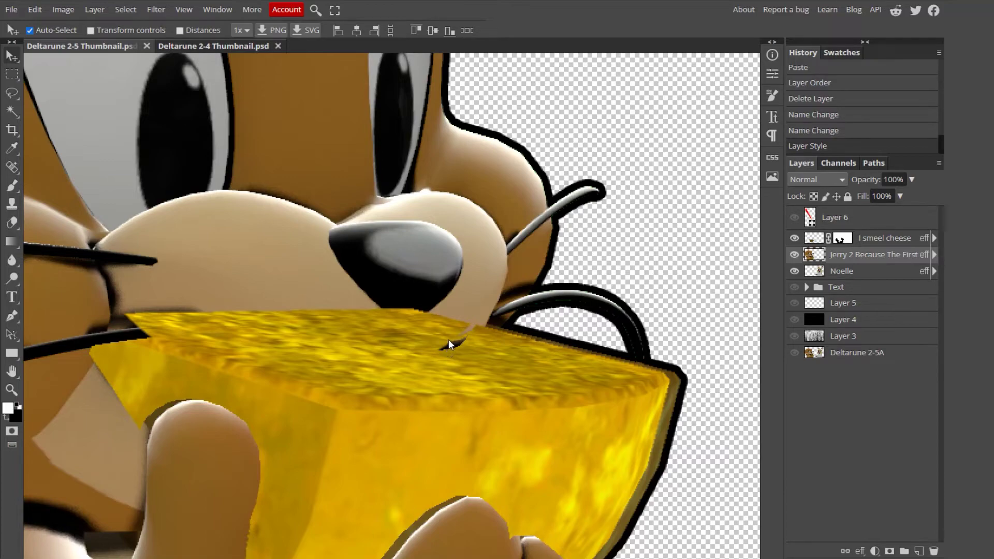
Paint the I smeel cheese layer's mask black with a large brush to hide all of the yellow cheese.
left_click(843, 240)
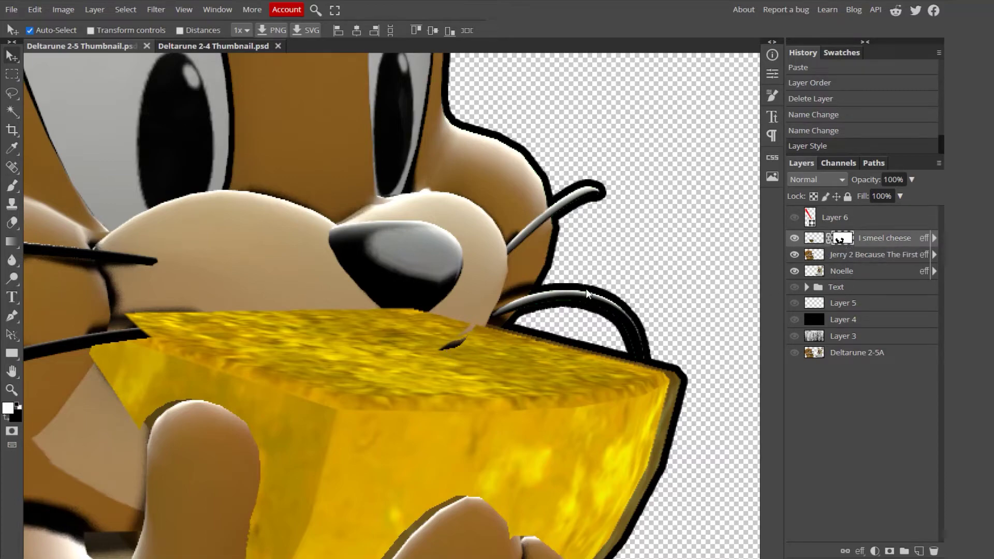
key("b")
key("x")
mouse_move(427, 321)
left_mouse_down()
mouse_move(138, 337)
mouse_move(149, 341)
left_mouse_up()
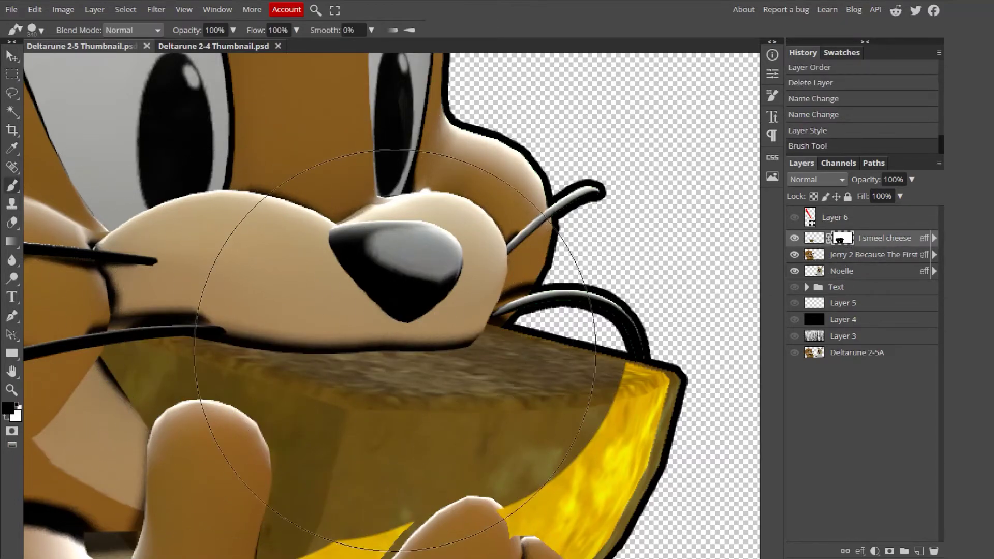
scroll(522, 347, "down", 3)
mouse_move(526, 207)
left_mouse_down()
mouse_move(484, 312)
mouse_move(295, 404)
mouse_move(336, 362)
left_mouse_up()
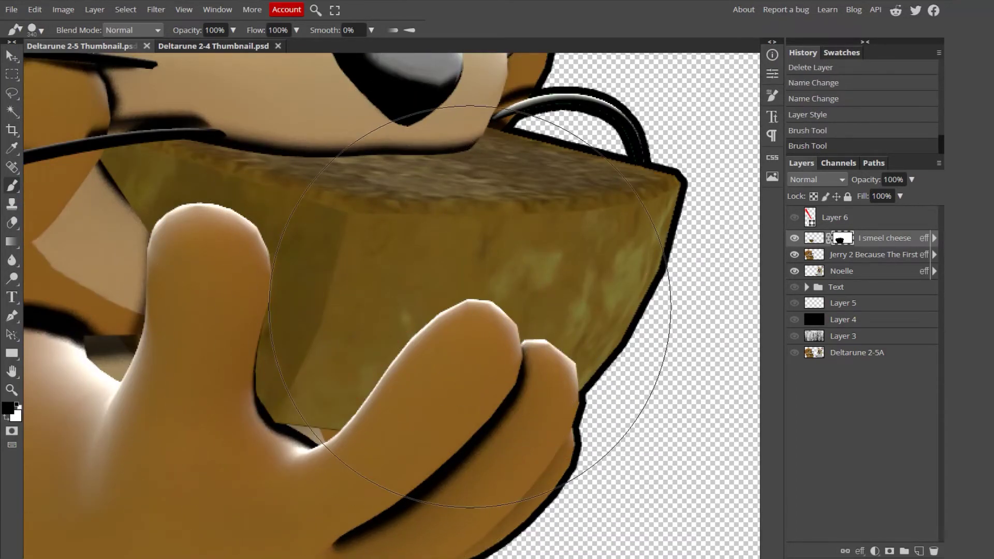
key("v")
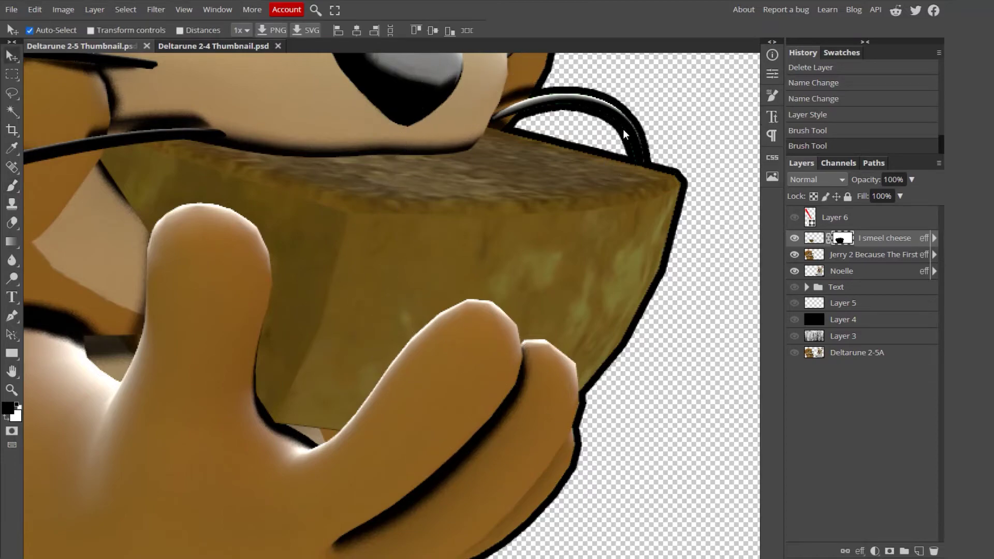
Inspect Jerry's outline, lashes and whiskers at close range, on transparency and against the black Layer 4.
scroll(638, 130, "up", 5, "alt")
left_click_drag(639, 171, 615, 323)
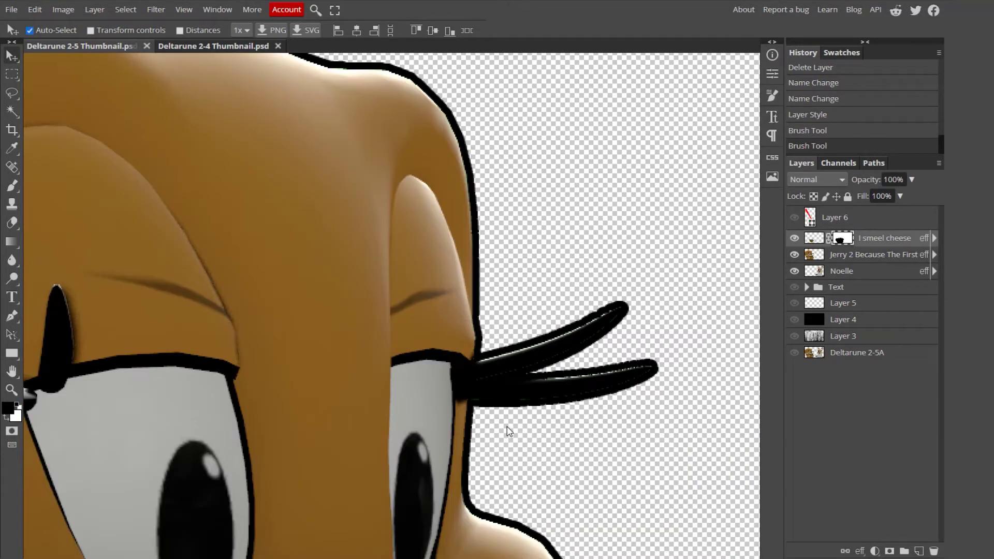
scroll(576, 373, "down", 10, "alt")
left_click(794, 320)
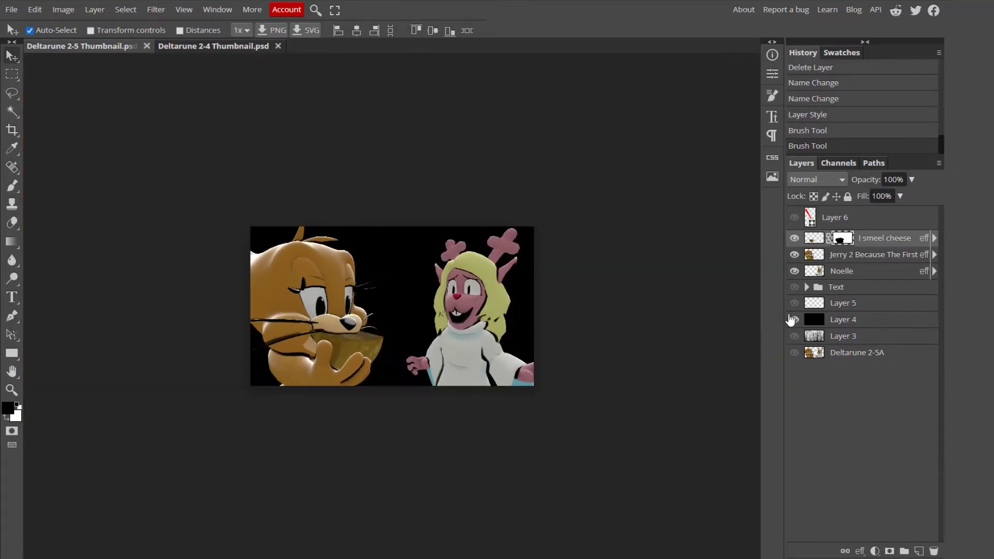
scroll(312, 331, "up", 12, "alt")
scroll(365, 372, "down", 8, "alt")
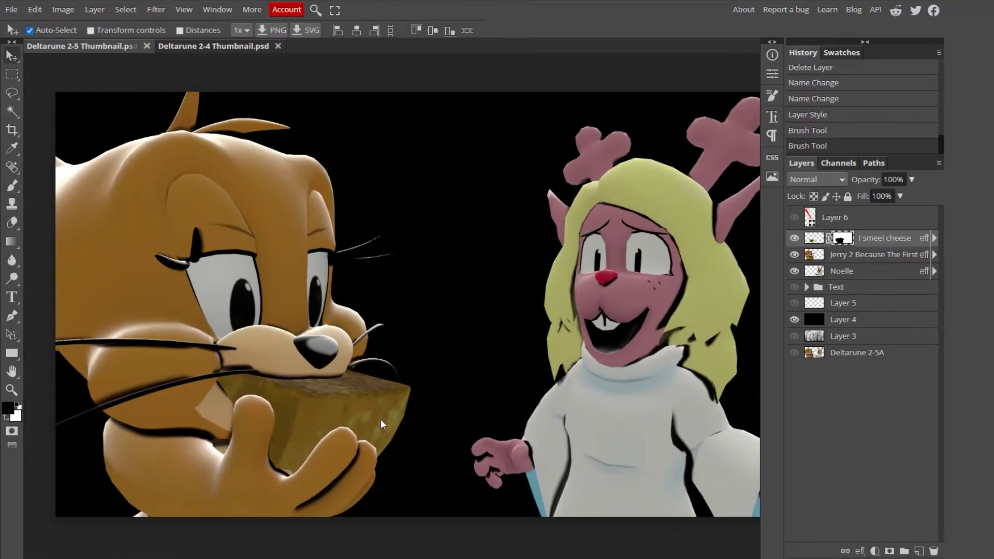
scroll(383, 409, "up", 4, "alt")
scroll(383, 409, "down", 5, "alt")
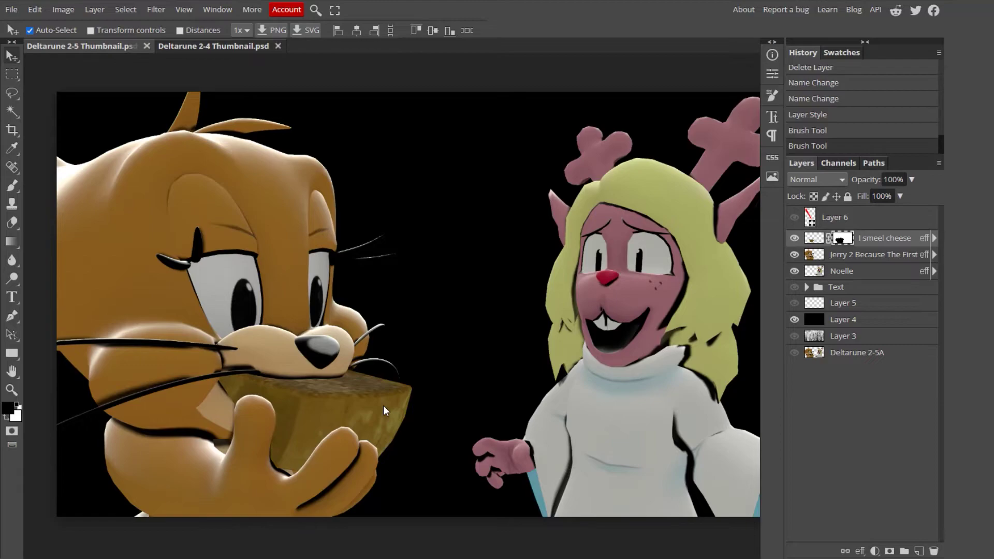
scroll(384, 410, "down", 2, "alt")
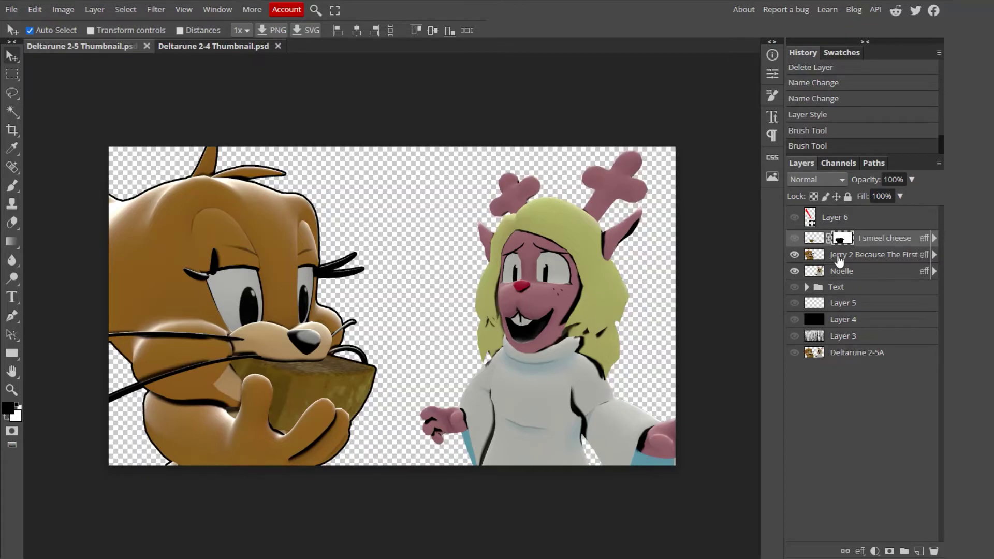
Hide the Jerry 2 layer's stroke effect and give the layer a white mask.
left_click(835, 257)
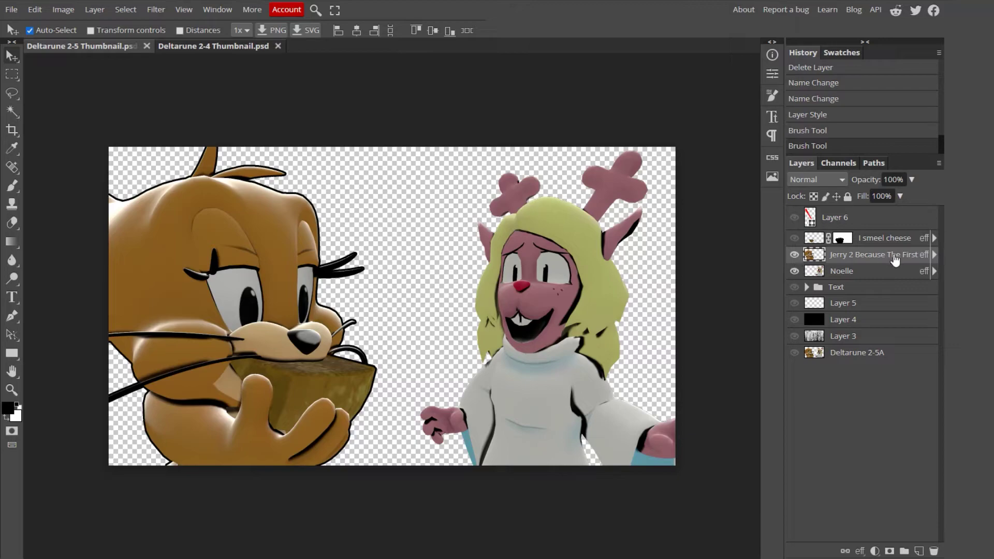
left_click(934, 254)
left_click(832, 282)
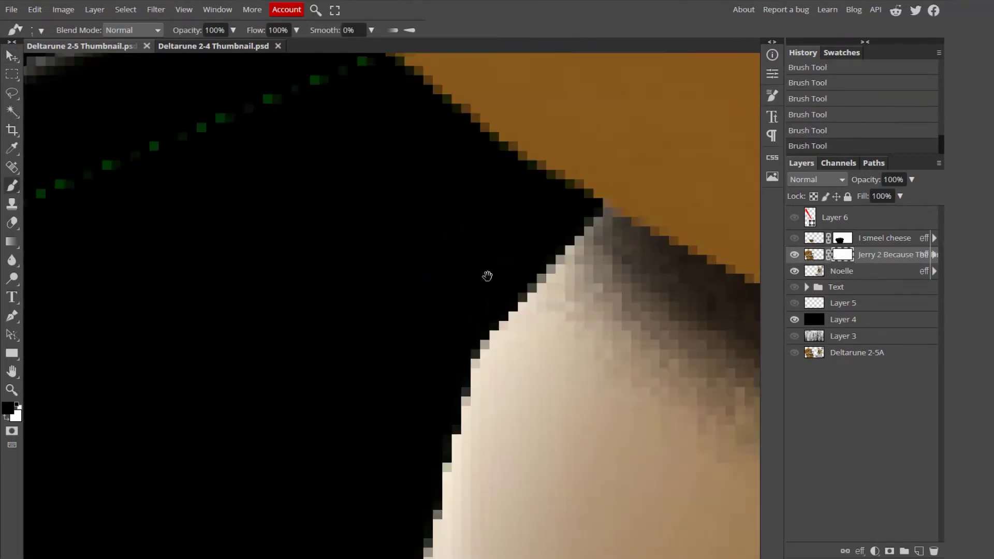
left_click_drag(487, 276, 726, 339)
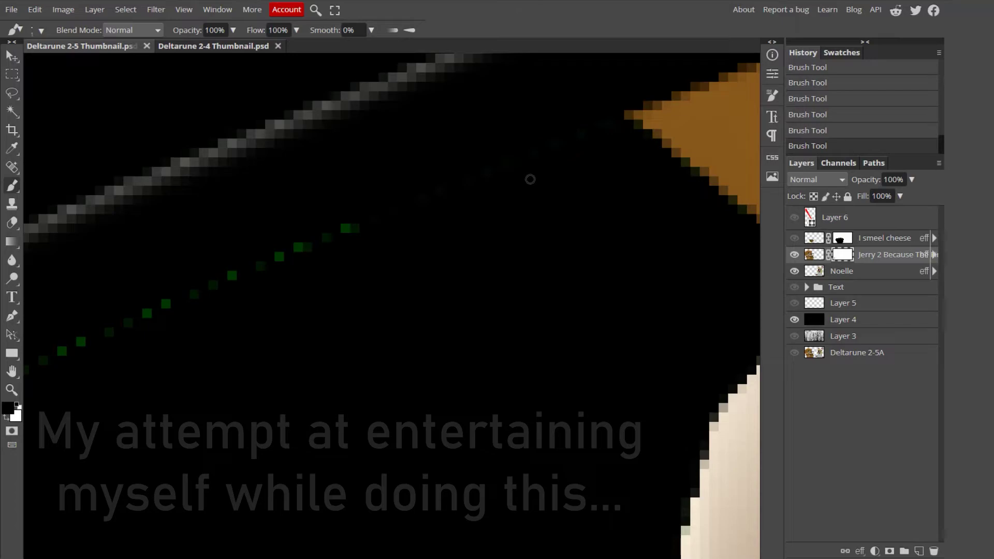
Mask out the dotted green fringe along the underside of Jerry's lower left whisker with a tiny black brush.
mouse_move(429, 241)
left_mouse_down()
mouse_move(587, 225)
mouse_move(251, 355)
left_mouse_up()
left_click_drag(301, 298, 475, 278)
left_click_drag(428, 339, 186, 443)
left_click_drag(207, 409, 527, 307)
left_click_drag(507, 343, 347, 418)
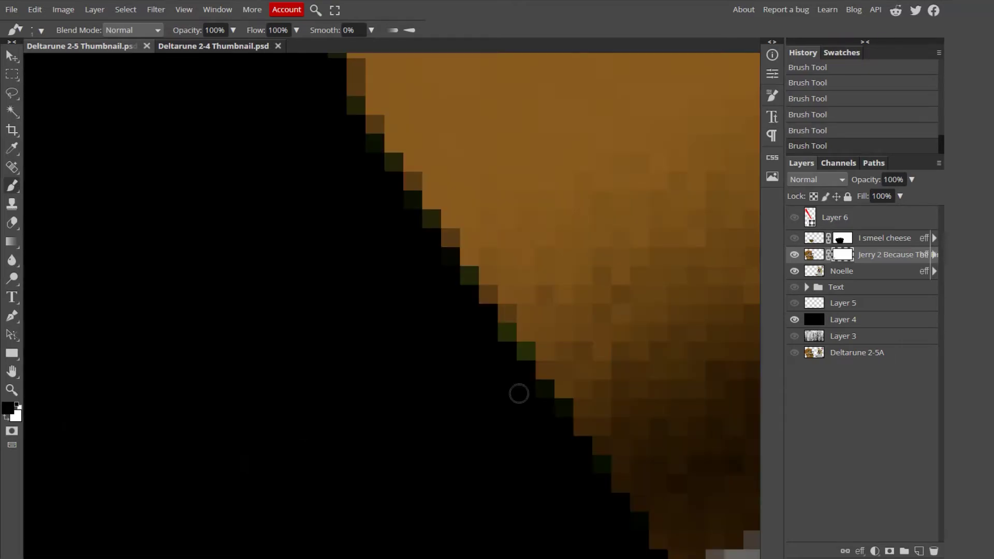
Mask out the green edge pixels along Jerry's diagonal cheek edge, up to the canvas's left border.
left_click(523, 351)
left_click(525, 352)
left_click(508, 332)
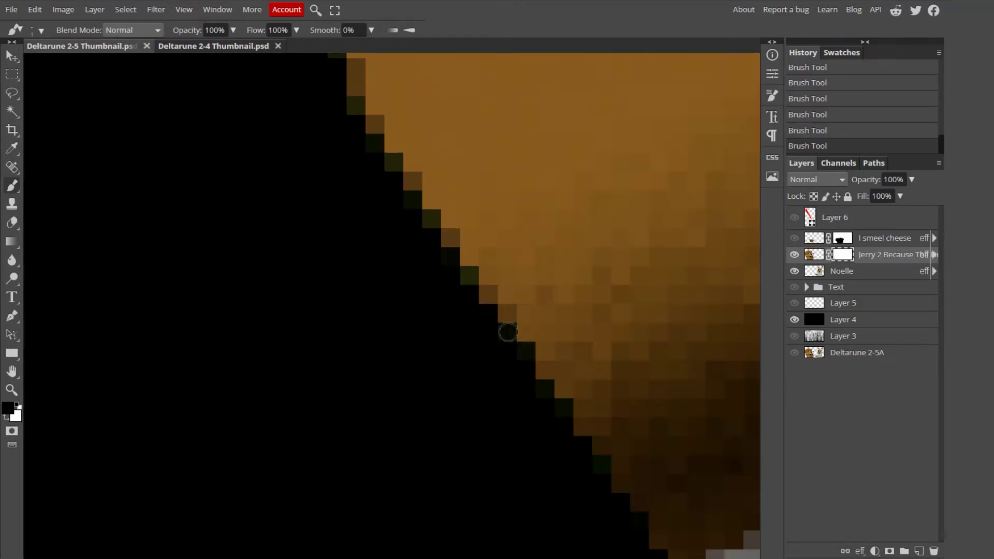
left_click(466, 275)
mouse_move(361, 131)
middle_mouse_down()
mouse_move(584, 448)
mouse_move(585, 430)
middle_mouse_up()
scroll(549, 331, "down", 6)
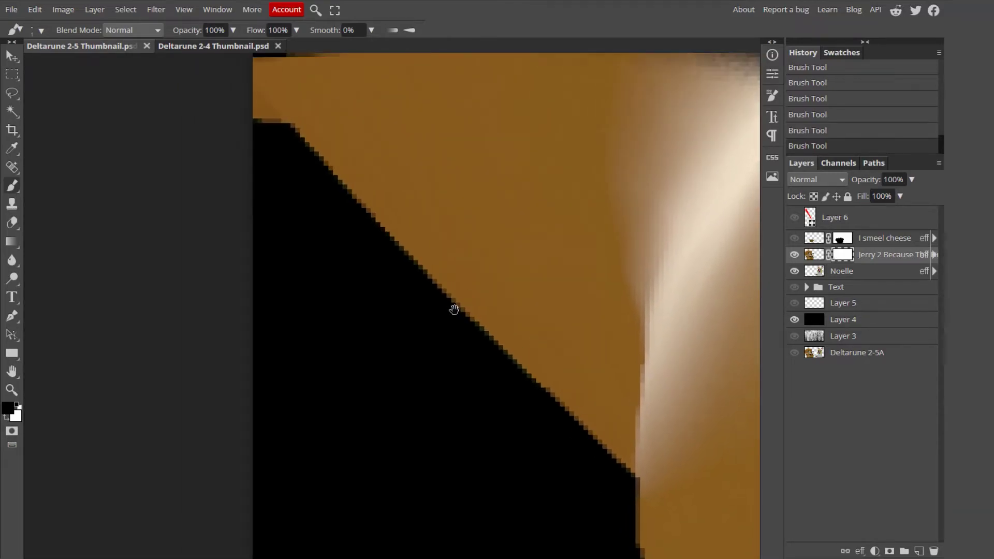
left_click_drag(284, 136, 399, 294)
left_click_drag(401, 193, 406, 316)
left_click_drag(451, 174, 453, 250)
left_click_drag(477, 59, 469, 393)
left_click_drag(513, 127, 546, 279)
left_click_drag(566, 155, 558, 317)
scroll(557, 316, "down", 3)
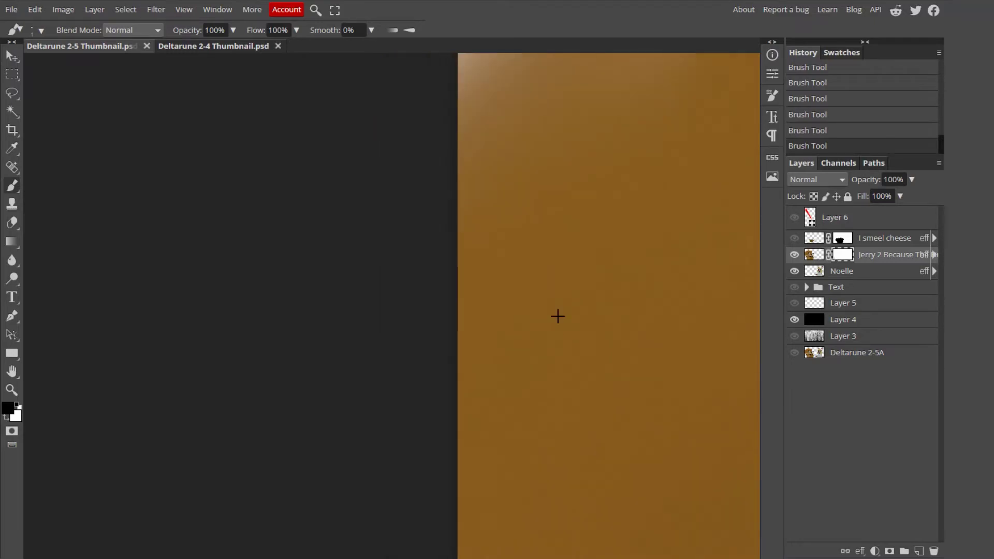
Mask out the green pixels on the bright highlighted edge at the upper back of Jerry's head.
scroll(558, 315, "up", 6)
scroll(220, 251, "up", 5)
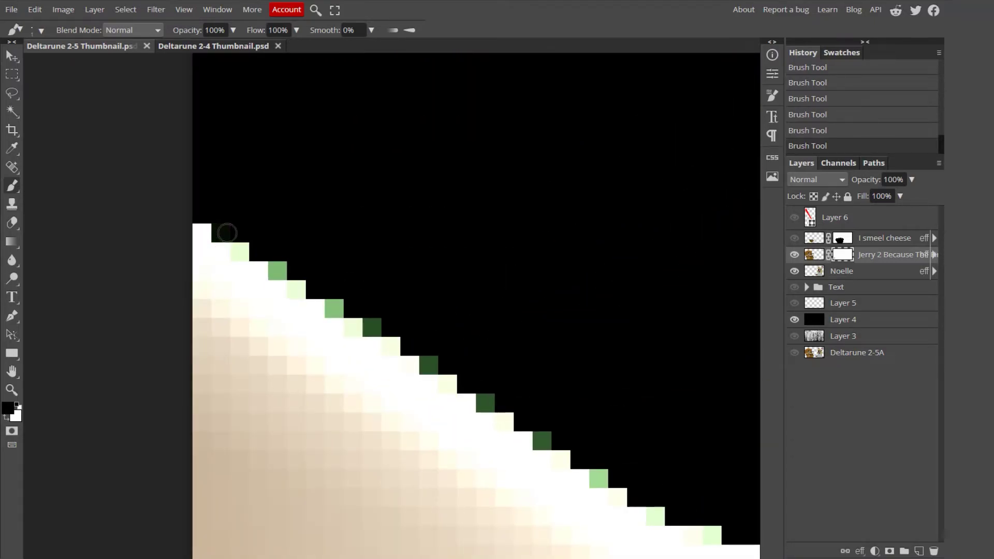
left_click_drag(673, 497, 519, 337)
left_click_drag(694, 383, 290, 310)
left_click_drag(666, 160, 453, 295)
left_click_drag(673, 207, 405, 301)
left_click(406, 302)
left_click(444, 284)
left_click(454, 283)
left_click(520, 265)
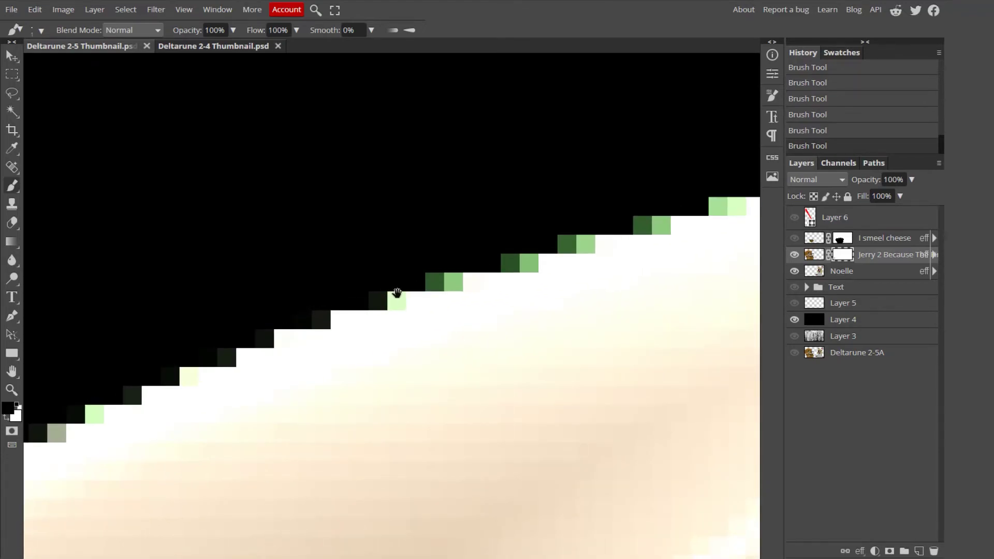
left_click(444, 283)
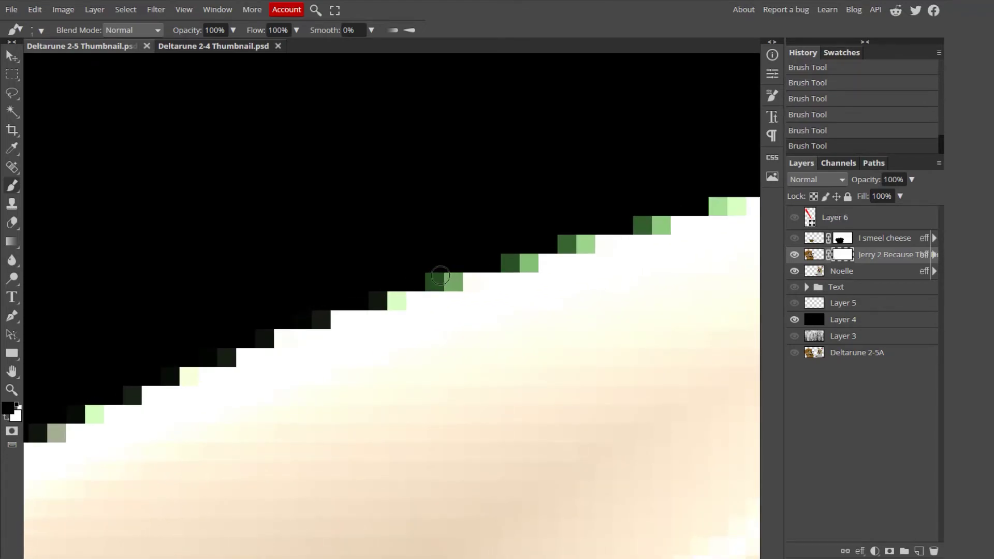
left_click(518, 264)
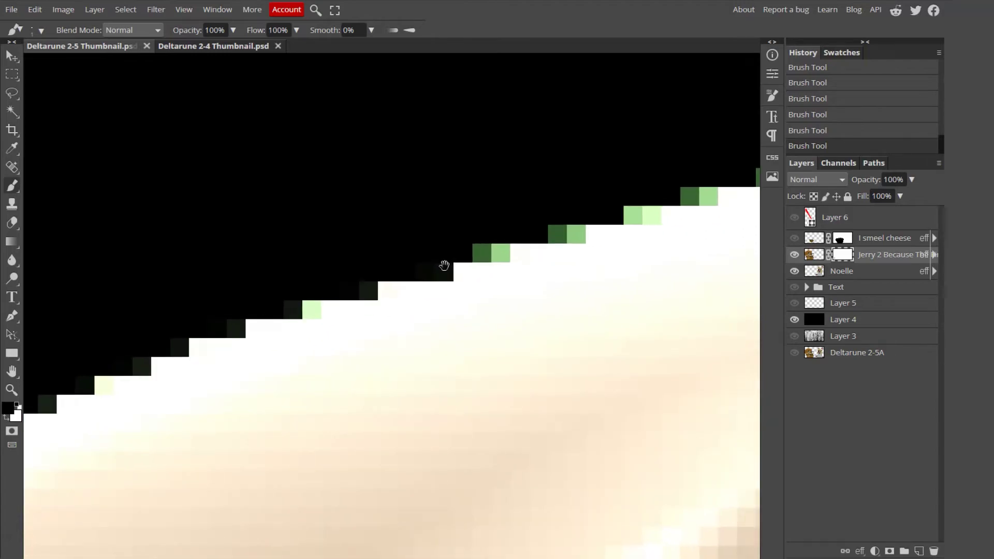
Continue masking the paired green pixels along the rising highlight on top of Jerry's head.
left_click_drag(445, 266, 399, 277)
left_click(441, 263)
left_click(453, 262)
left_click(529, 246)
left_click(514, 246)
left_click_drag(522, 247, 356, 277)
left_click(432, 256)
left_click(440, 256)
left_click_drag(441, 257, 413, 259)
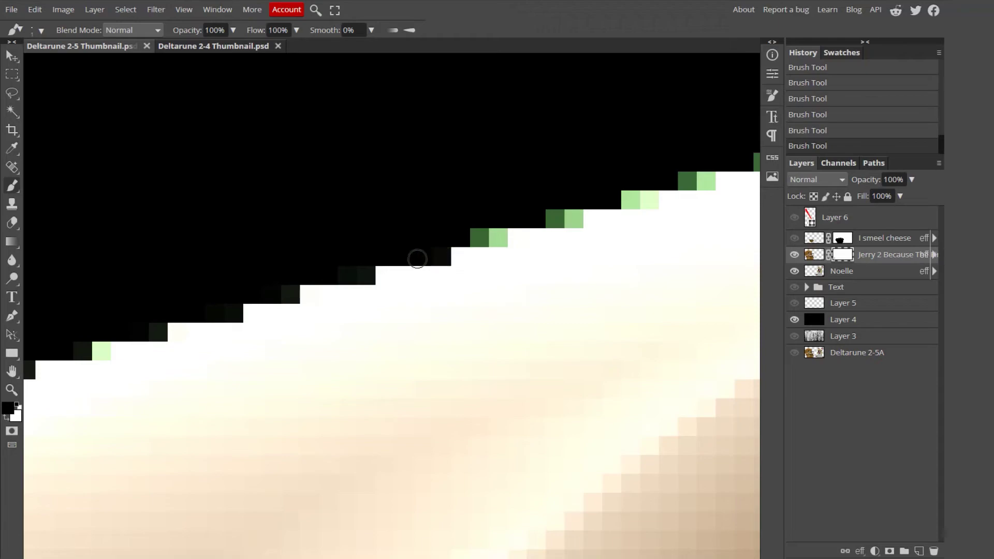
Mask the remaining green pixels along Jerry's head highlight up to the base of the hair tuft.
mouse_move(497, 236)
left_mouse_down()
mouse_move(469, 233)
mouse_move(403, 275)
left_mouse_up()
mouse_move(476, 254)
left_mouse_down()
mouse_move(386, 269)
mouse_move(593, 220)
left_mouse_up()
mouse_move(676, 206)
left_mouse_down()
mouse_move(647, 201)
mouse_move(658, 201)
mouse_move(377, 250)
left_mouse_up()
left_click_drag(473, 232, 560, 211)
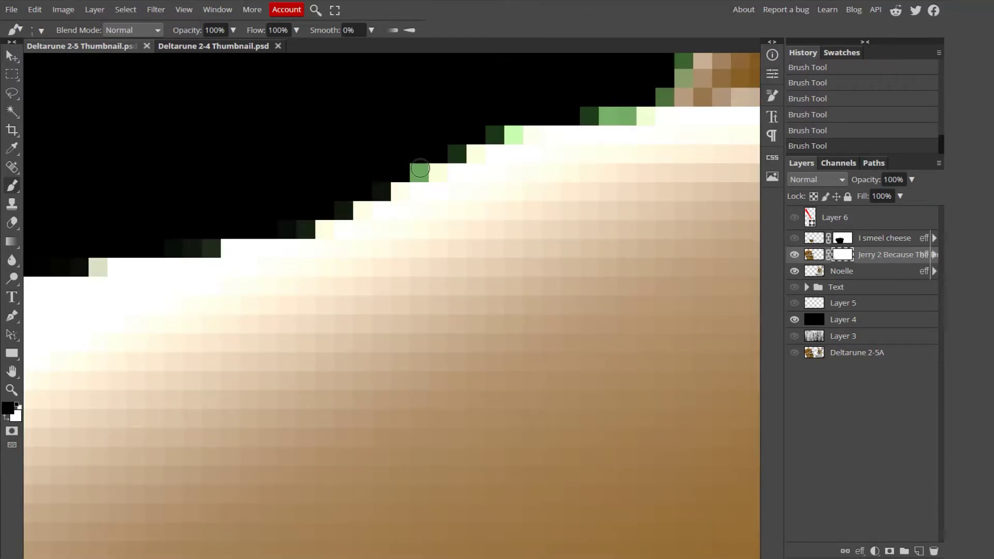
mouse_move(420, 168)
left_mouse_down()
mouse_move(384, 389)
mouse_move(575, 251)
mouse_move(583, 259)
mouse_move(603, 217)
left_mouse_up()
Mask out the green fringe in the gap between Jerry's hair tuft and the bright head edge.
scroll(401, 270, "down", 3, "alt")
scroll(275, 279, "up", 8, "alt")
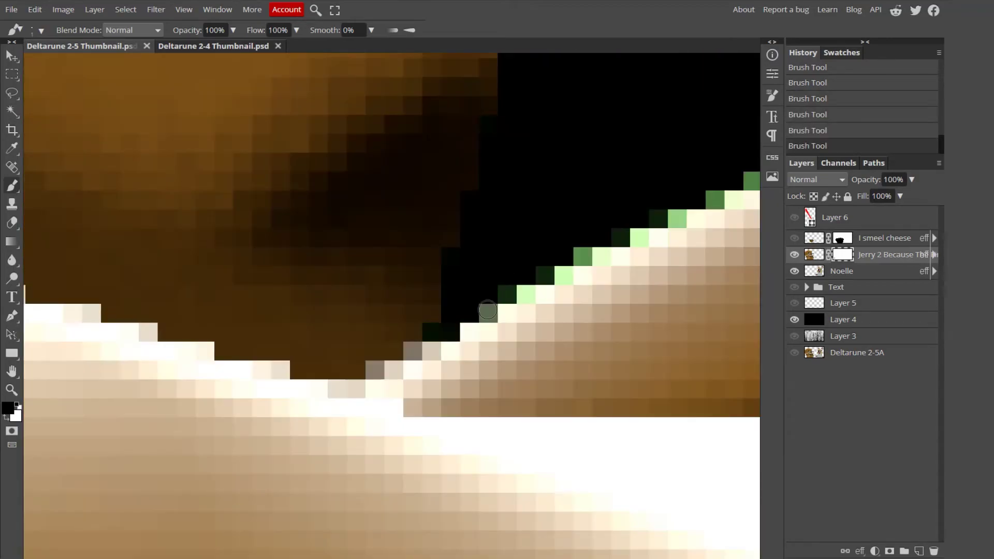
mouse_move(274, 279)
left_mouse_down()
mouse_move(573, 302)
mouse_move(492, 377)
mouse_move(353, 282)
mouse_move(484, 357)
mouse_move(515, 293)
mouse_move(515, 372)
mouse_move(466, 204)
left_mouse_up()
scroll(466, 204, "up", 2, "alt")
mouse_move(236, 338)
left_mouse_down()
mouse_move(418, 248)
mouse_move(466, 340)
mouse_move(421, 213)
mouse_move(248, 301)
mouse_move(464, 204)
mouse_move(519, 551)
mouse_move(403, 240)
mouse_move(374, 356)
mouse_move(299, 253)
mouse_move(537, 340)
mouse_move(489, 293)
mouse_move(637, 236)
mouse_move(417, 371)
mouse_move(492, 248)
left_mouse_up()
scroll(464, 204, "down", 2, "alt")
scroll(493, 249, "down", 8, "alt")
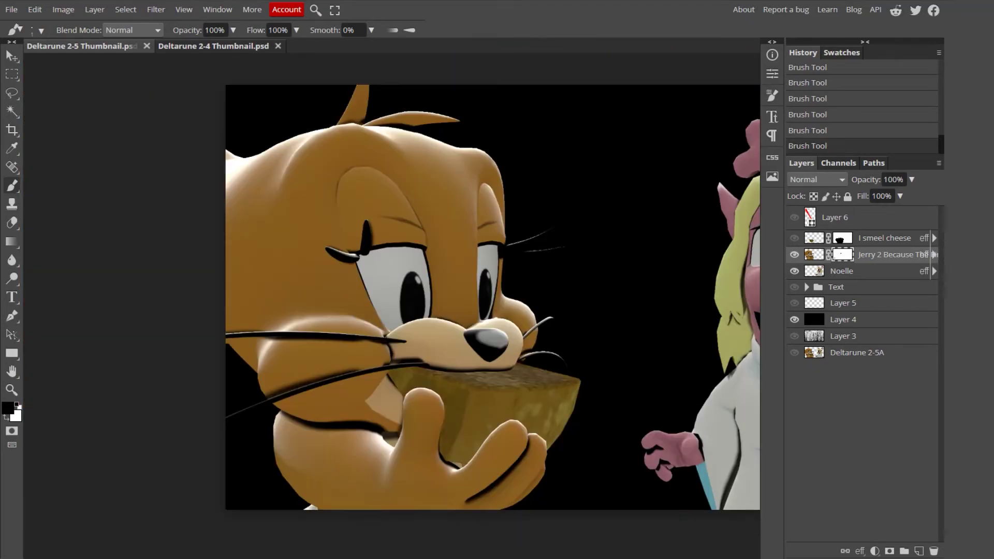
Add a white mask to the Noelle layer and hide its stroke effect.
left_click_drag(543, 285, 265, 280)
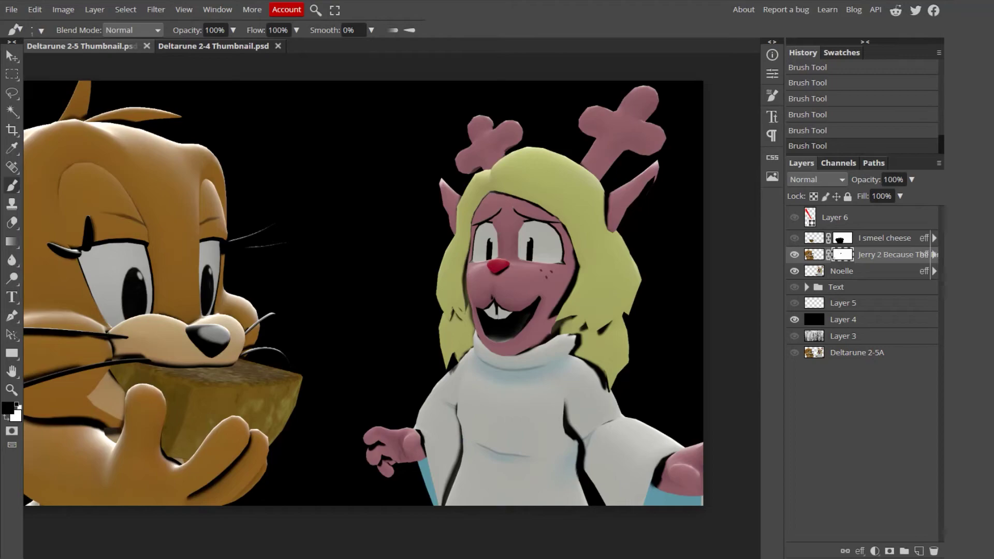
left_click(842, 271)
left_click(890, 552)
scroll(371, 455, "up", 8, "alt")
mouse_move(244, 457)
left_mouse_down()
mouse_move(448, 288)
mouse_move(475, 250)
mouse_move(696, 76)
left_mouse_up()
scroll(696, 76, "down", 3, "alt")
left_click(935, 271)
left_click(832, 298)
Mask out the dark green pixels along the outer edge of Noelle's blonde hair with a tiny black brush.
scroll(480, 377, "up", 5, "alt")
left_click_drag(596, 539, 722, 218)
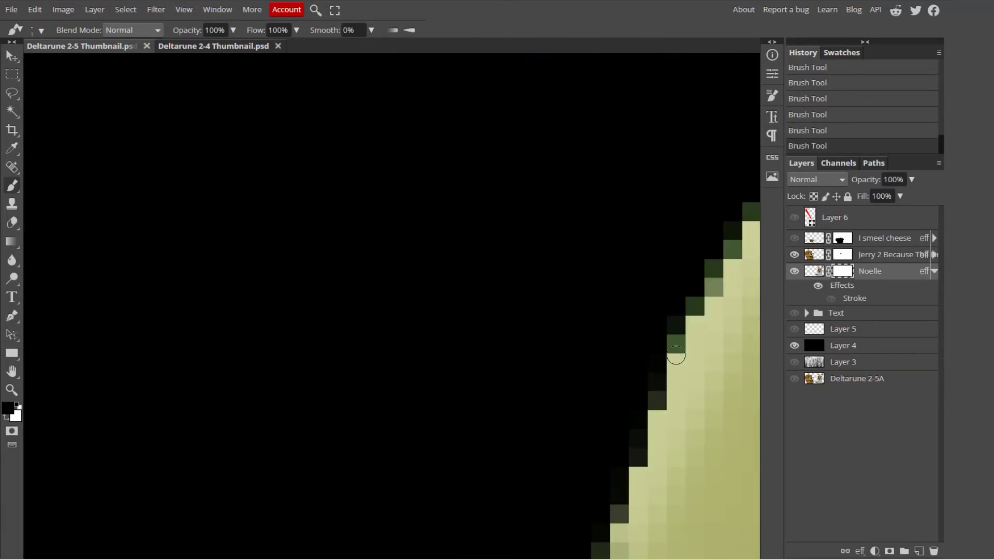
left_click_drag(409, 290, 451, 169)
left_click_drag(342, 539, 435, 320)
left_click_drag(554, 75, 444, 160)
left_click_drag(401, 497, 457, 410)
mouse_move(311, 295)
left_mouse_down()
mouse_move(558, 464)
mouse_move(360, 200)
left_mouse_up()
left_click_drag(422, 259, 140, 426)
left_click_drag(688, 331, 484, 260)
Enlarge the brush slightly and clean the leftover green fringe further along Noelle's outline.
key("bracketright")
key("bracketright")
mouse_move(99, 173)
left_mouse_down()
mouse_move(322, 284)
mouse_move(500, 151)
mouse_move(293, 191)
left_mouse_up()
scroll(530, 162, "down", 1, "alt")
left_click_drag(530, 162, 389, 422)
mouse_move(599, 490)
left_mouse_down()
mouse_move(344, 280)
mouse_move(720, 293)
mouse_move(378, 283)
mouse_move(437, 231)
mouse_move(526, 207)
left_mouse_up()
scroll(412, 350, "up", 1, "alt")
scroll(412, 351, "down", 1, "alt")
mouse_move(413, 351)
left_mouse_down()
mouse_move(525, 289)
mouse_move(321, 259)
mouse_move(373, 200)
left_mouse_up()
scroll(492, 269, "down", 2, "alt")
scroll(459, 310, "up", 2, "alt")
Inspect Noelle's sweater, sleeves, face and antlers against the black background for leftover green fringe.
key("bracketleft")
key("bracketleft")
scroll(459, 395, "down", 5, "alt")
key("bracketright")
key("bracketright")
mouse_move(531, 539)
left_mouse_down()
mouse_move(559, 428)
mouse_move(588, 414)
left_mouse_up()
scroll(588, 414, "down", 3, "alt")
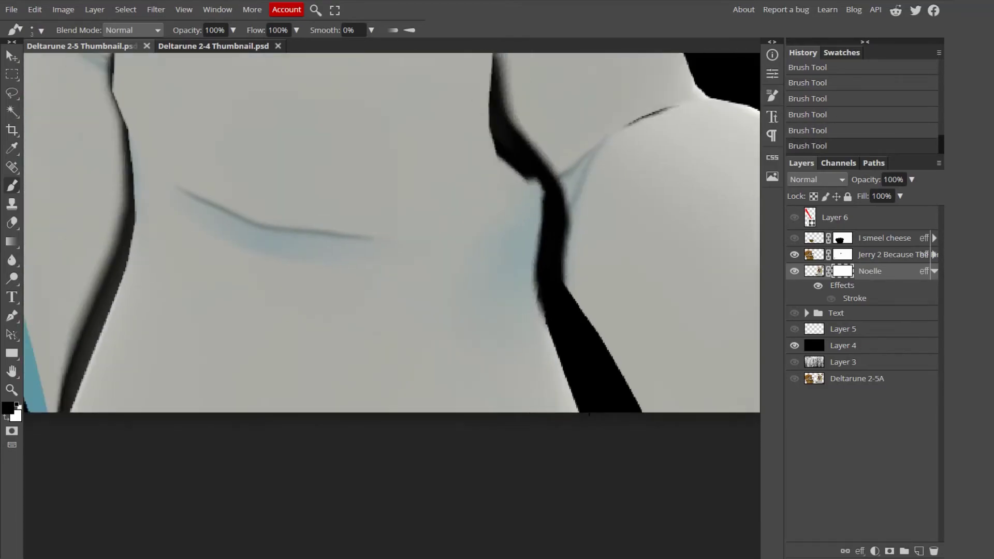
left_click_drag(380, 404, 595, 395)
scroll(595, 396, "down", 10)
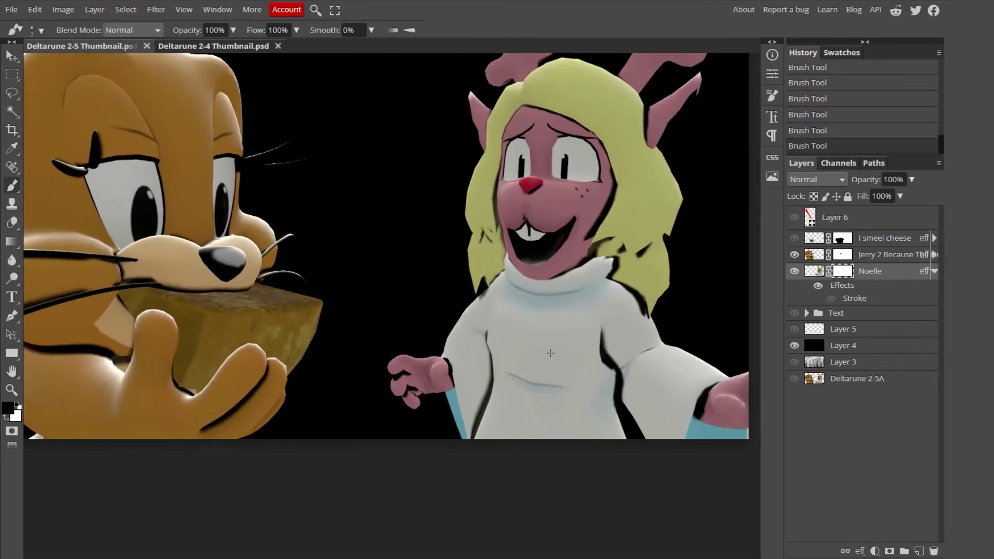
scroll(571, 352, "up", 5)
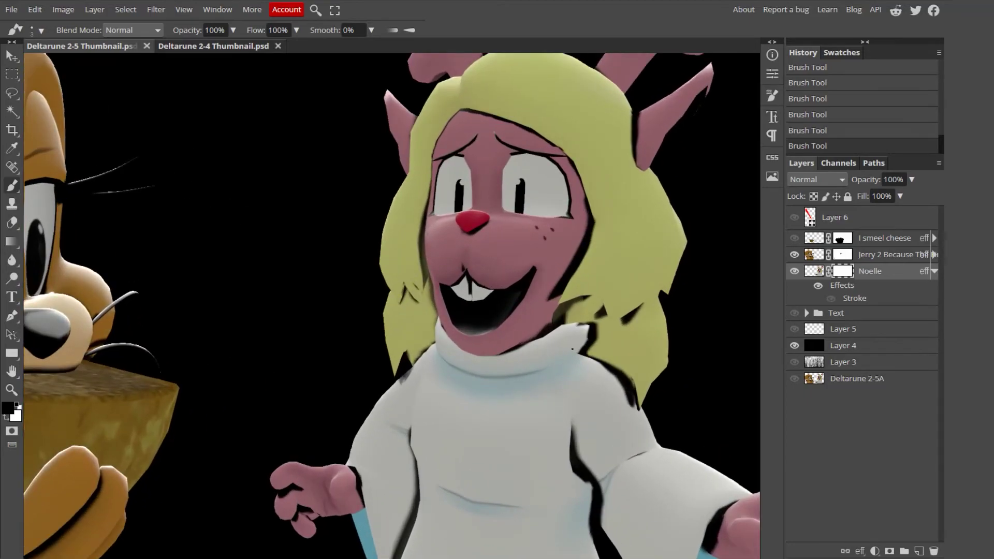
scroll(572, 350, "down", 2)
scroll(519, 394, "up", 2)
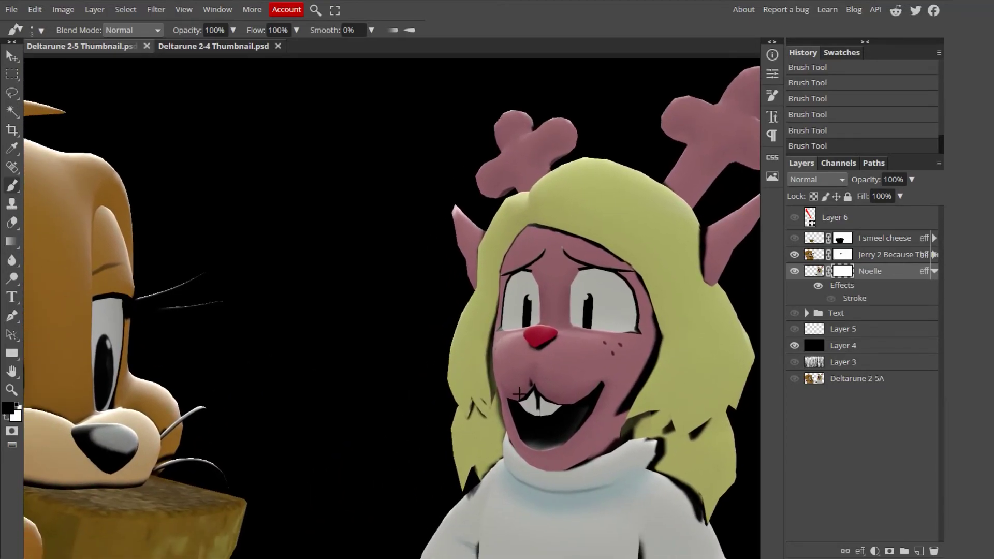
scroll(519, 394, "down", 3)
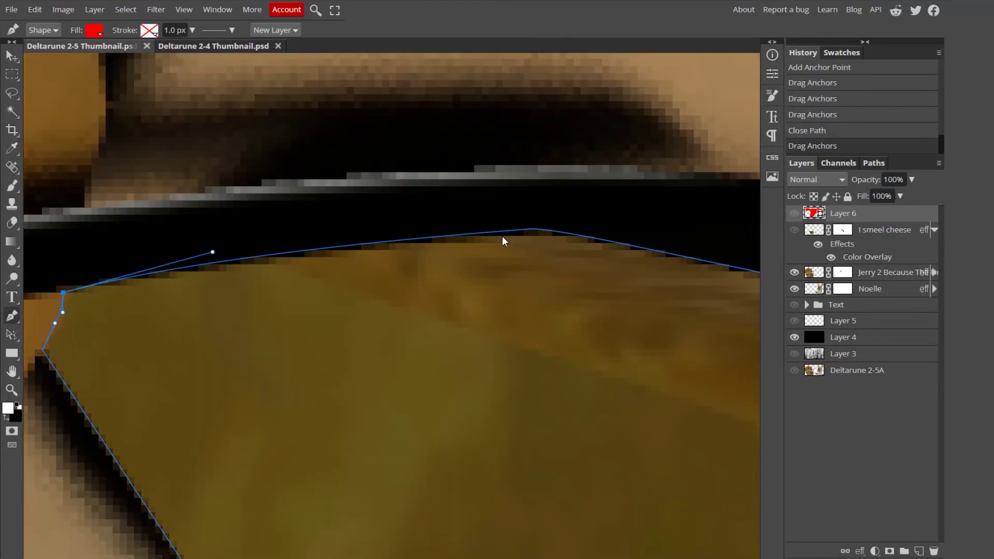
Adjust the anchors of Layer 6's cheese path so its upper edge follows the cheese beneath Jerry's whisker.
left_click(530, 229)
left_click_drag(478, 234, 469, 235)
left_click_drag(487, 318, 361, 241)
scroll(395, 241, "down", 6, "alt")
scroll(489, 275, "down", 3)
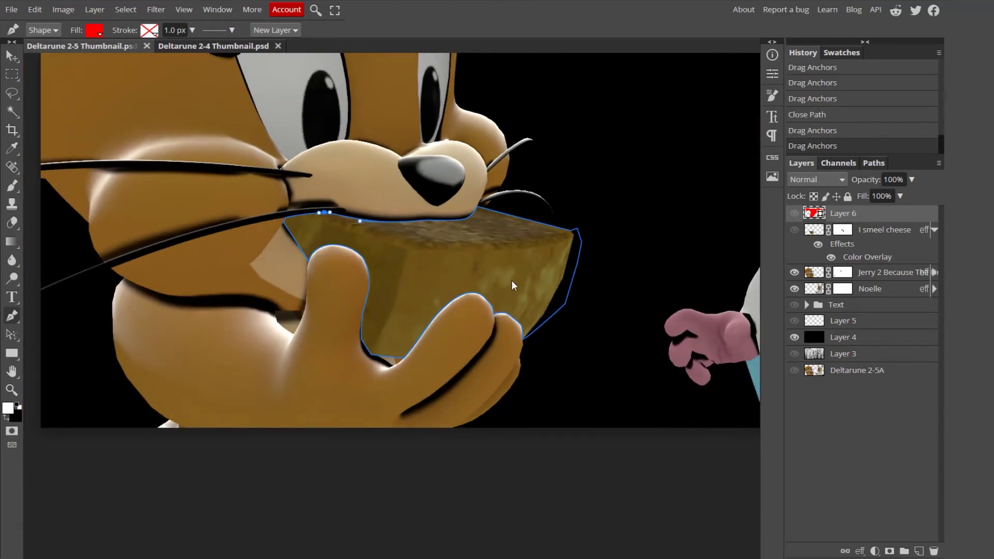
left_click_drag(489, 275, 448, 275)
scroll(359, 234, "up", 3)
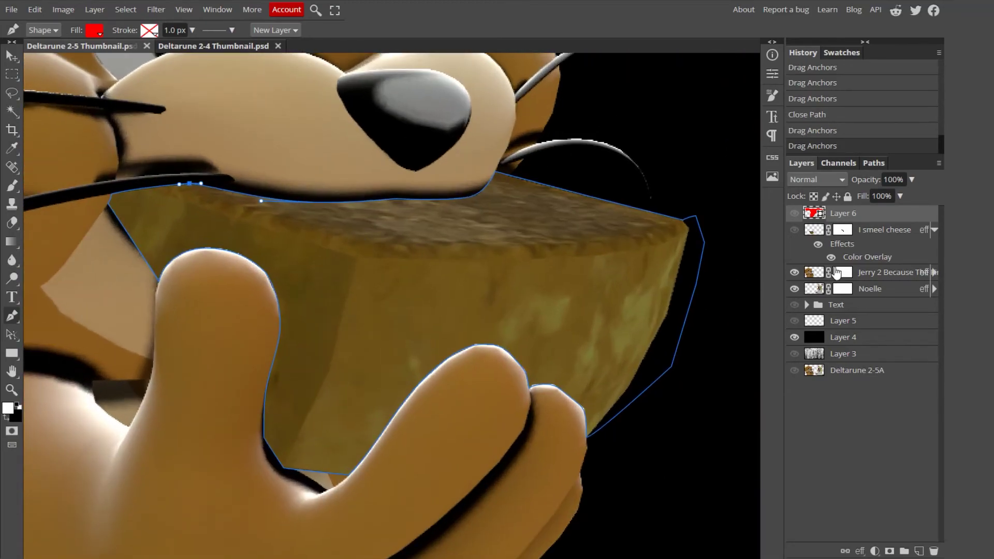
Load Layer 6's shape as an inverted selection, with the I smeel cheese layer visible and its mask targeted.
left_click(814, 213, "ctrl")
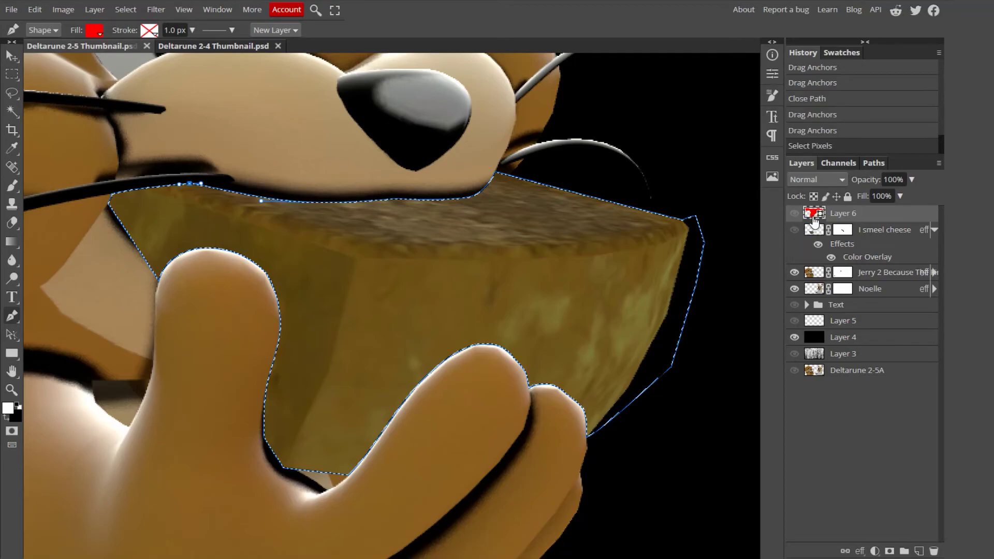
left_click(846, 234)
left_click(795, 230)
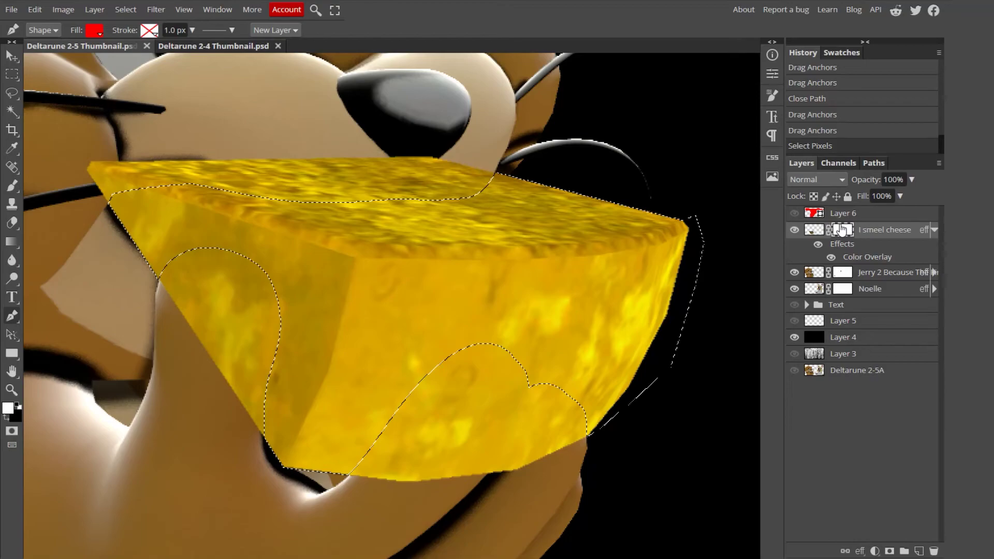
key("ctrl+shift+i")
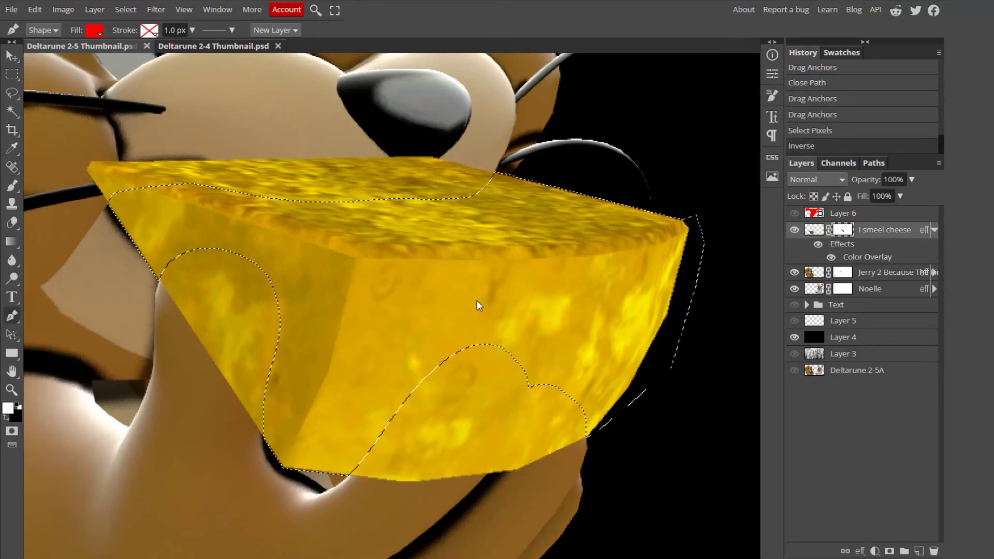
Paint the selected mask area black to hide the yellow cheese over Jerry's fingers, and clear the selection.
key("b")
left_click_drag(279, 339, 220, 328)
key("x")
mouse_move(239, 254)
left_mouse_down()
mouse_move(262, 299)
mouse_move(147, 160)
mouse_move(389, 145)
mouse_move(730, 347)
mouse_move(554, 334)
mouse_move(322, 396)
mouse_move(366, 411)
left_mouse_up()
key("ctrl+d")
key("v")
scroll(421, 357, "down", 3)
scroll(455, 342, "down", 3)
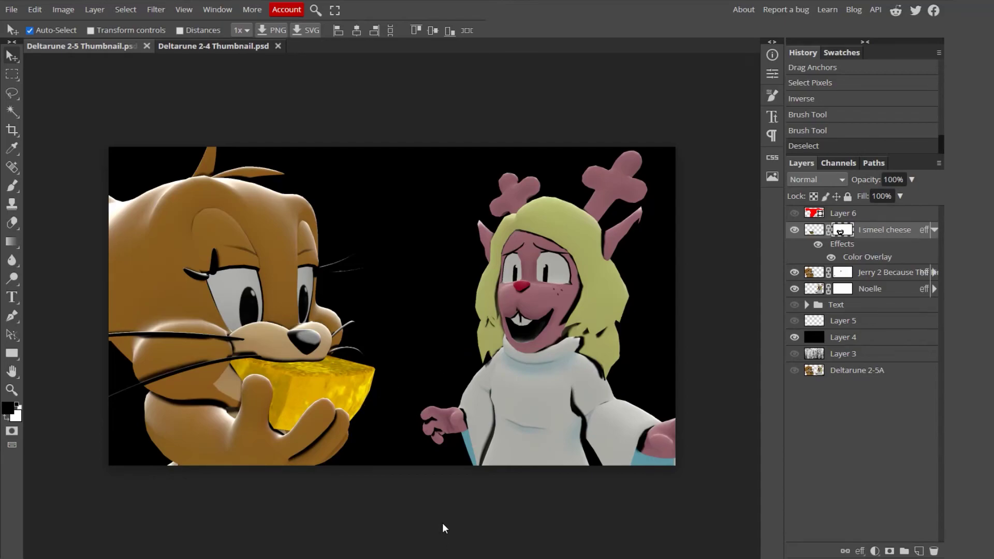
Show the Text group and display the black Layer 4 instead of the streaked Layer 3 as the background.
left_click(793, 231)
left_click(794, 231)
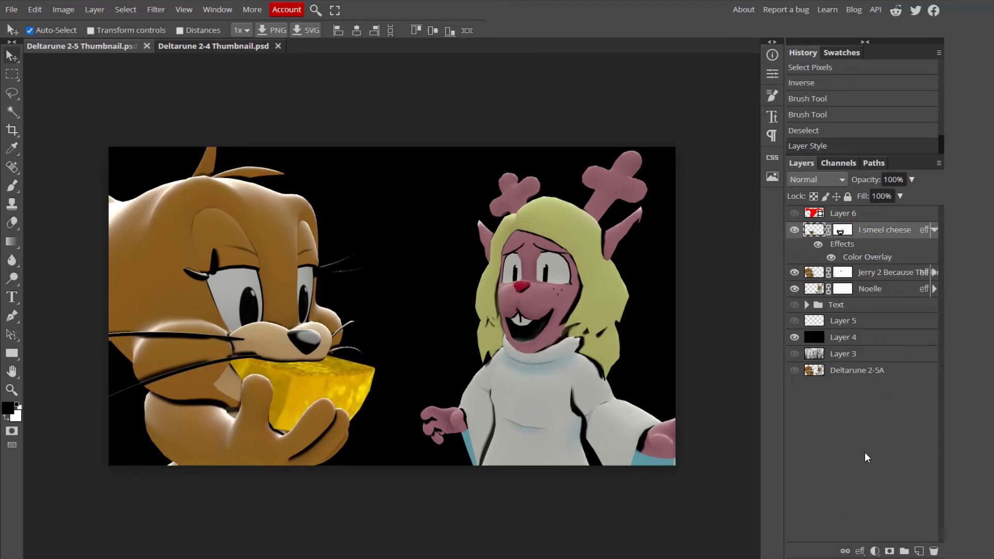
left_click(794, 305)
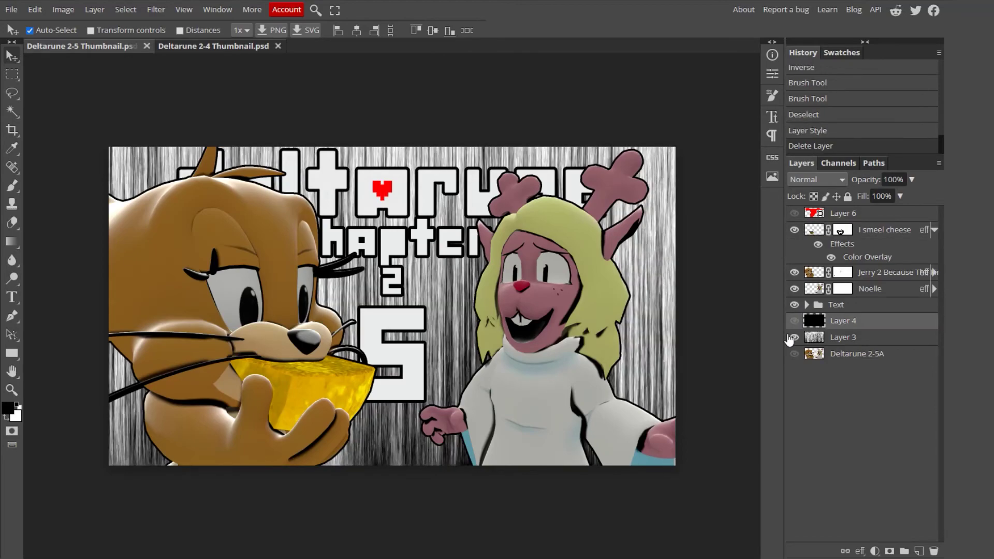
left_click_drag(794, 338, 794, 320)
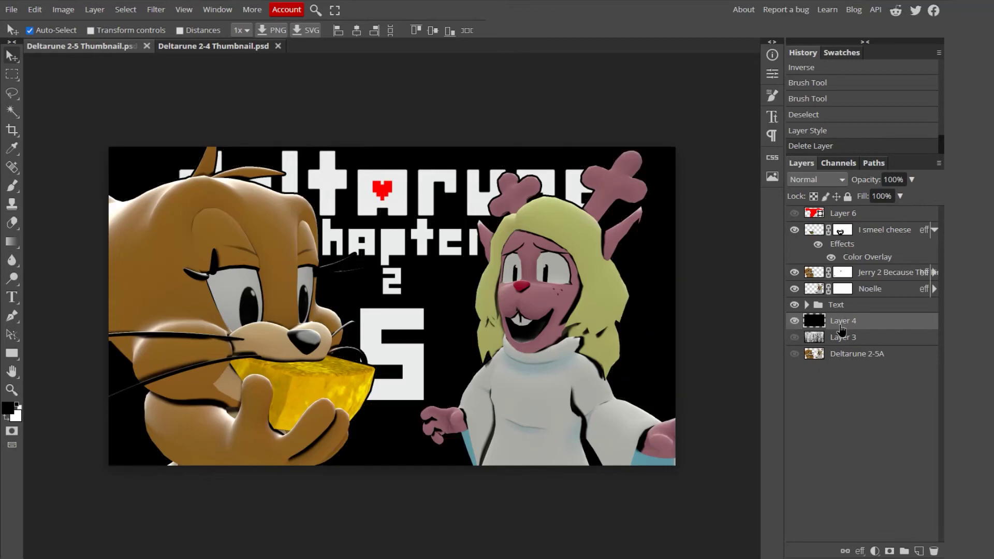
Rename the black Layer 4 as "Background".
double_click(843, 321)
type("Background")
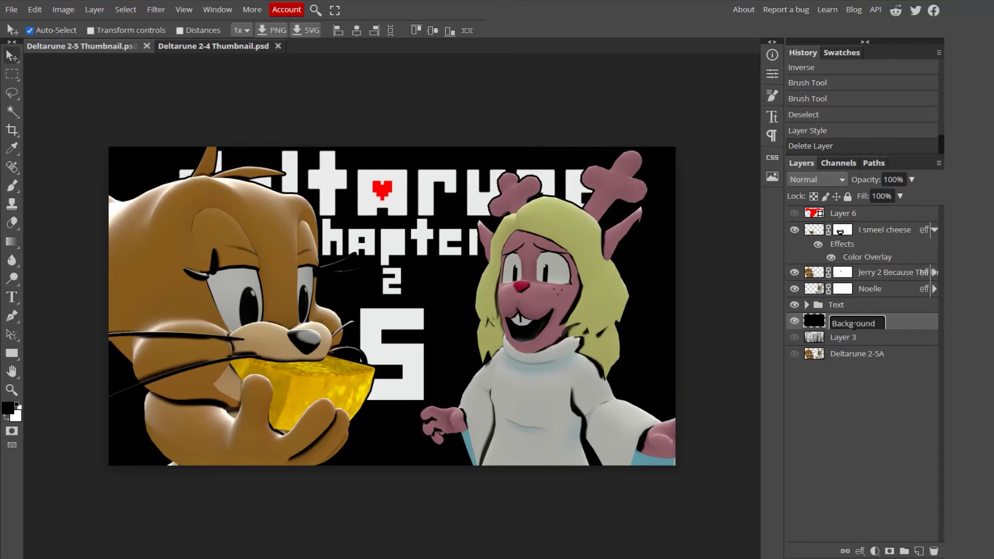
key("Return")
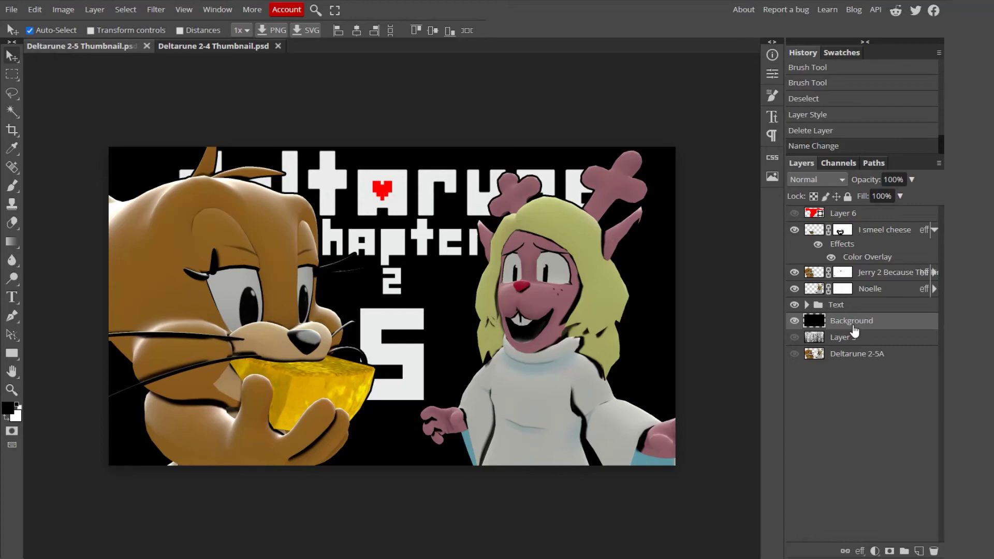